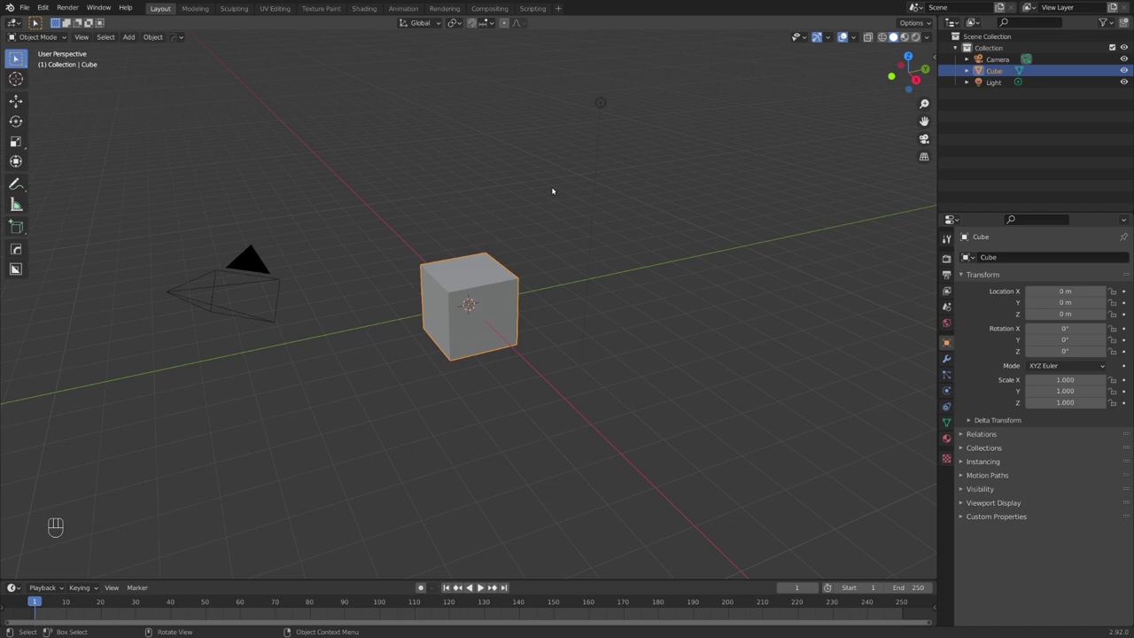
# Delete the default camera and light, leaving only the cube in the scene.
pyautogui.moveTo(532, 251); pyautogui.dragTo(556, 291, button='middle')
pyautogui.hotkey('ctrl', 'i')
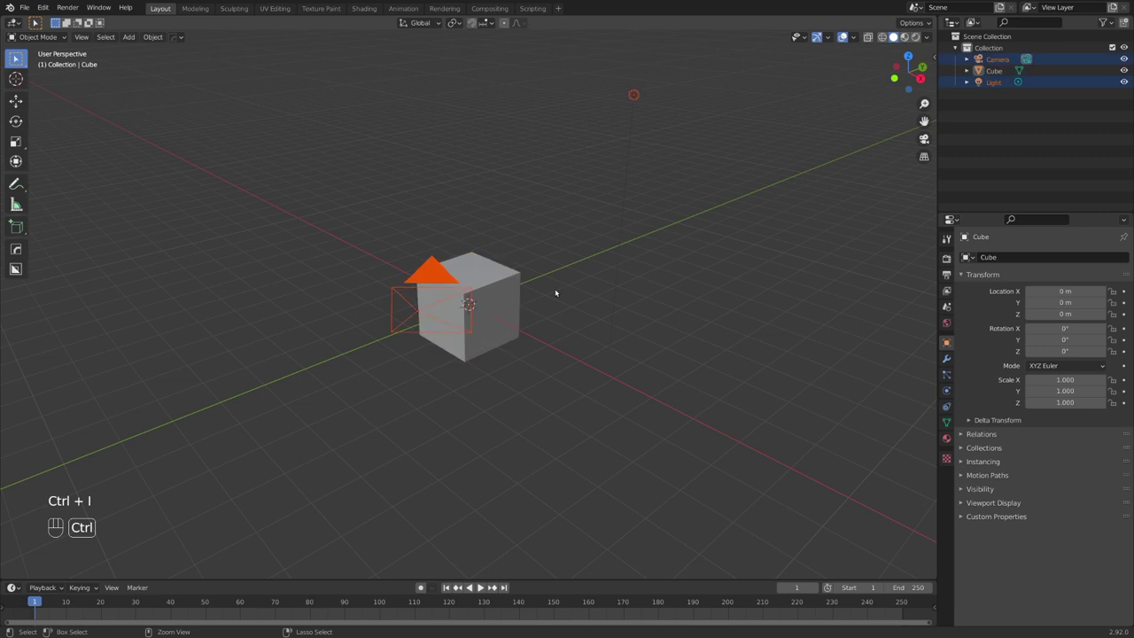
pyautogui.press('x')
pyautogui.click(551, 289)
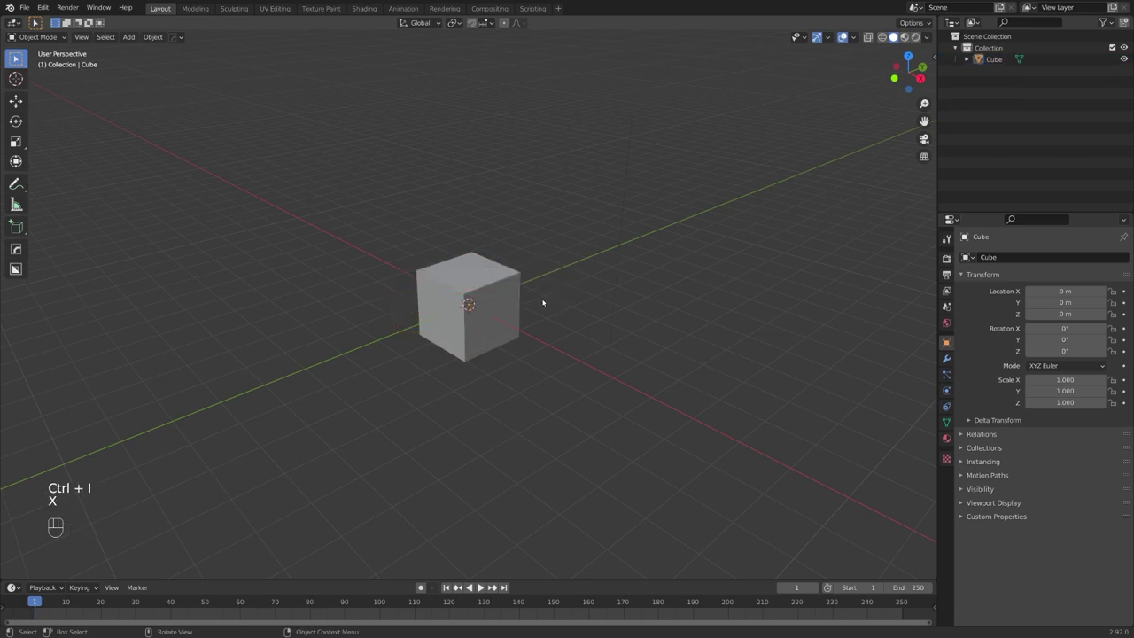
# Add a Subdivision Surface modifier to the cube.
pyautogui.moveTo(542, 304); pyautogui.dragTo(519, 347, button='middle')
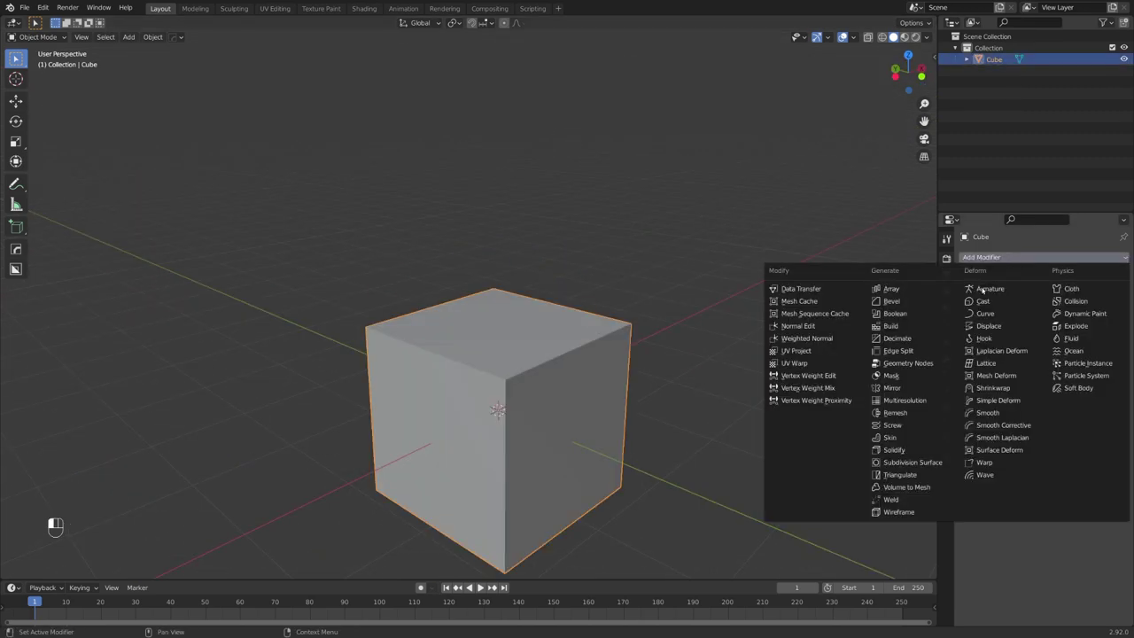
pyautogui.click(926, 462)
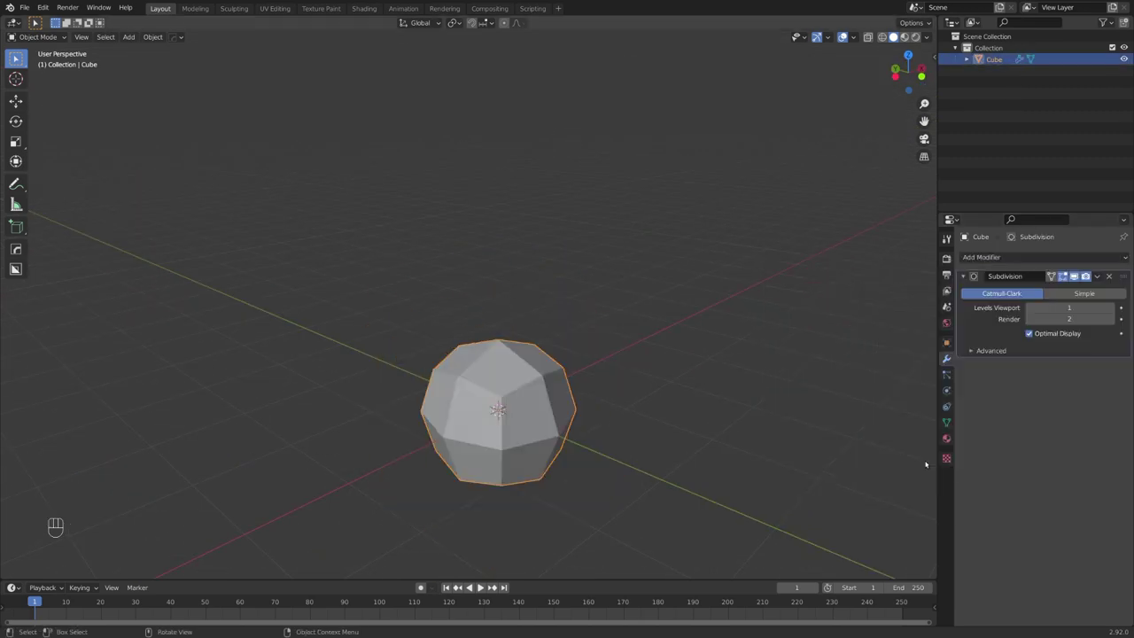
pyautogui.keyDown('shift'); pyautogui.moveTo(693, 412); pyautogui.dragTo(696, 299, button='middle'); pyautogui.keyUp('shift')
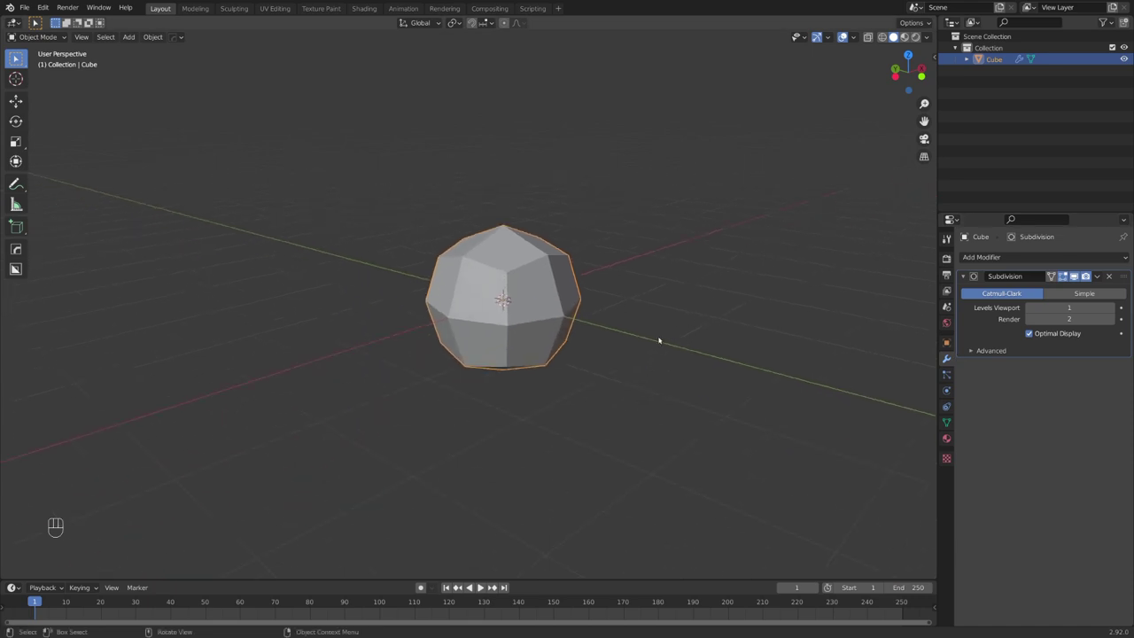
pyautogui.moveTo(659, 340); pyautogui.dragTo(677, 358, button='middle')
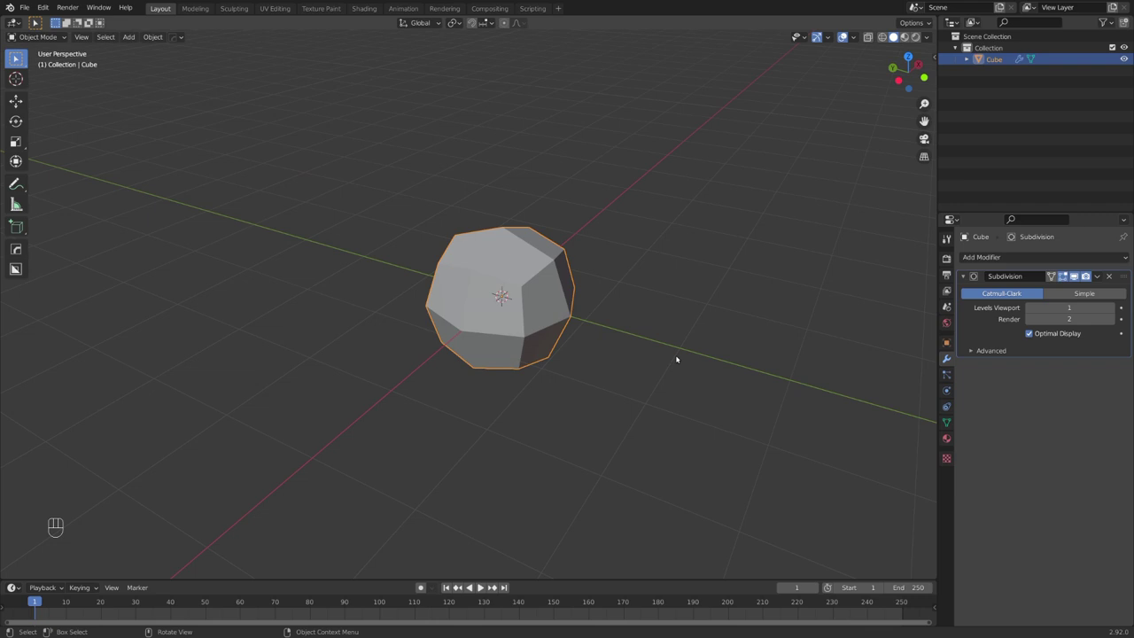
# Display the scene in wireframe and turn off Optimal Display for the Subdivision modifier.
pyautogui.press('z')
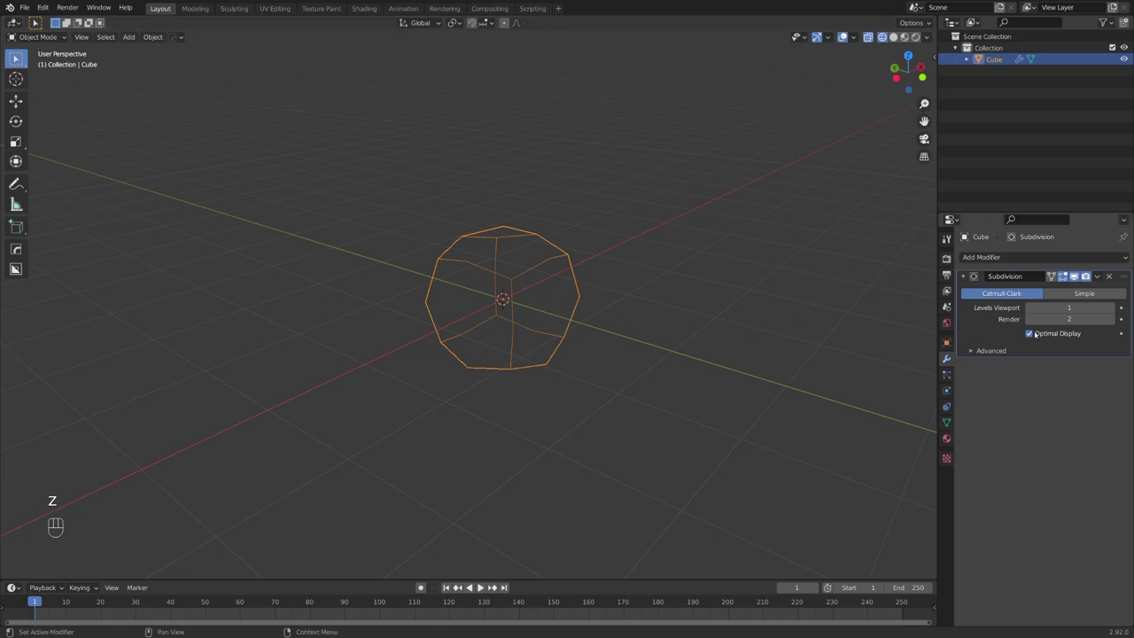
pyautogui.click(1029, 333)
pyautogui.moveTo(843, 359); pyautogui.dragTo(815, 364, button='middle')
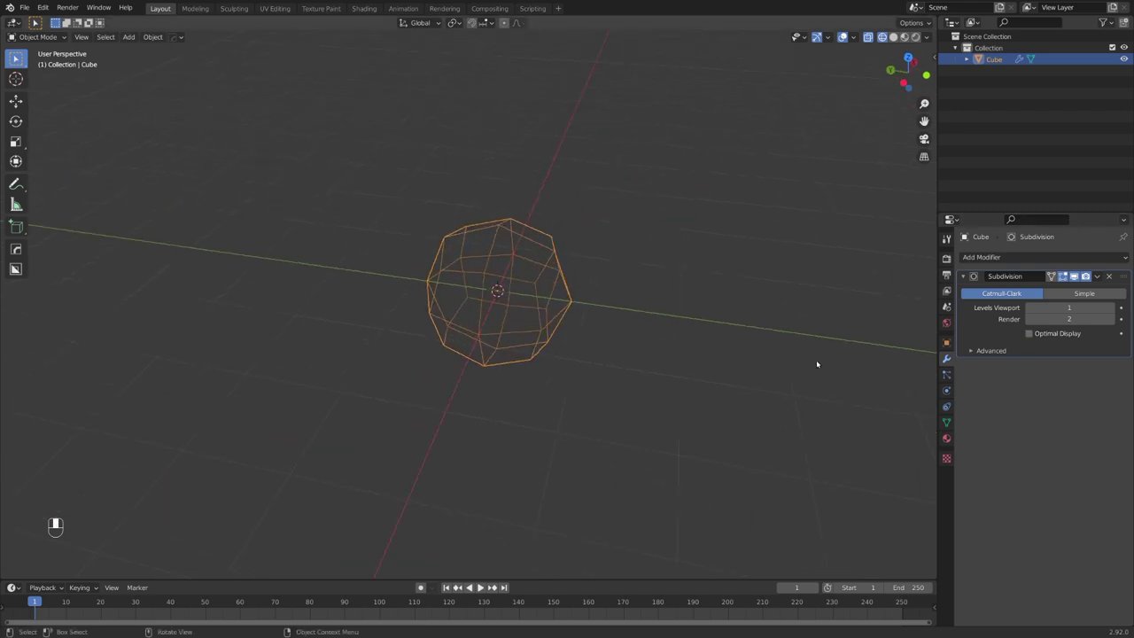
pyautogui.scroll(4, 815, 364)
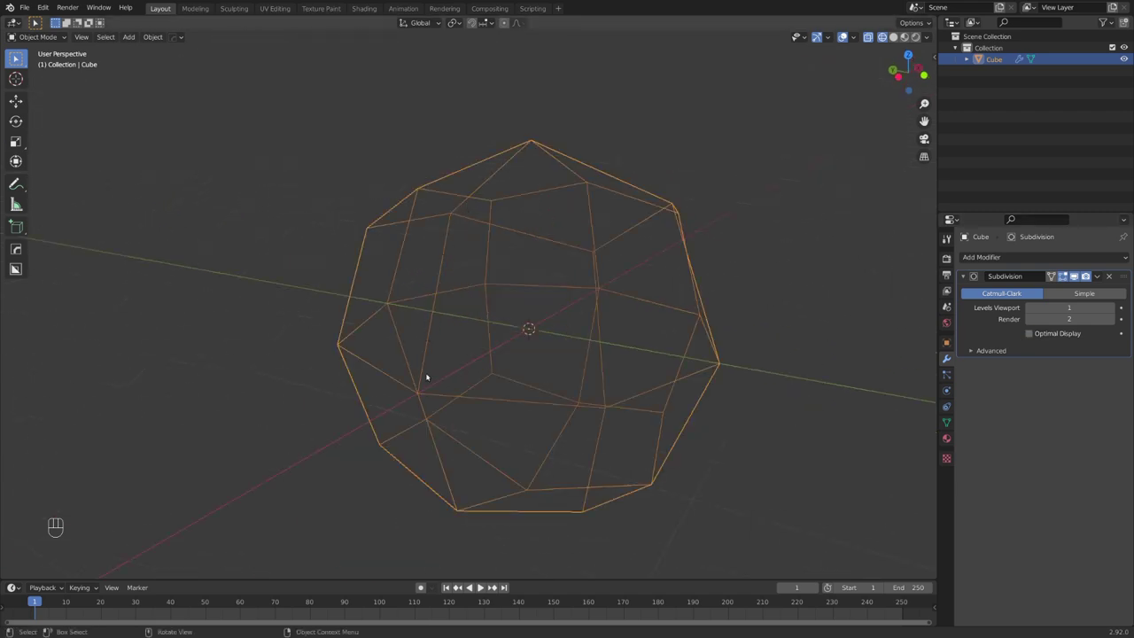
# Set the Subdivision modifier to Simple with 3 levels for both viewport and render.
pyautogui.click(1074, 294)
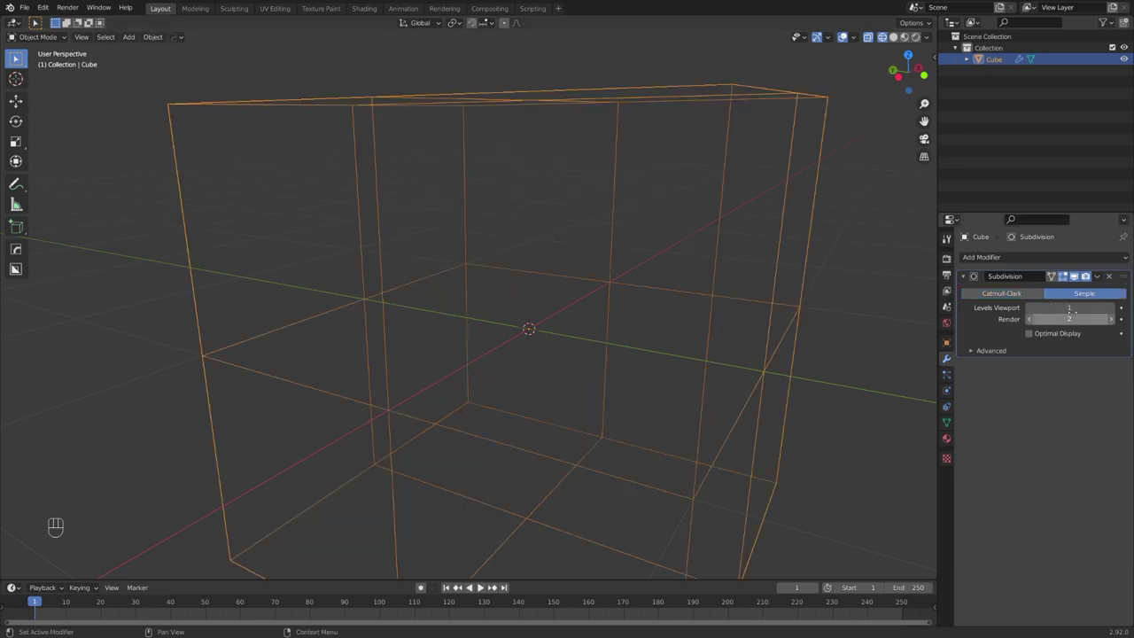
pyautogui.write('4')
pyautogui.press('Return')
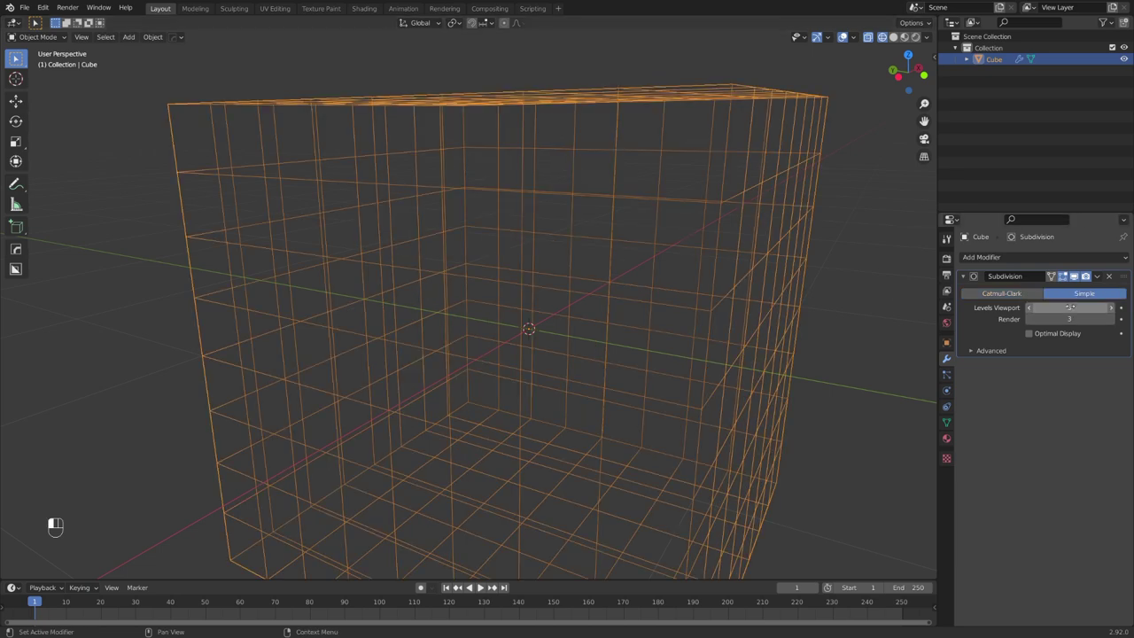
# Split the 3D viewport vertically and turn the new area into a Geometry Node Editor.
pyautogui.scroll(-4, 628, 269)
pyautogui.moveTo(571, 314); pyautogui.dragTo(696, 316, button='middle')
pyautogui.moveTo(934, 20); pyautogui.dragTo(389, 62)
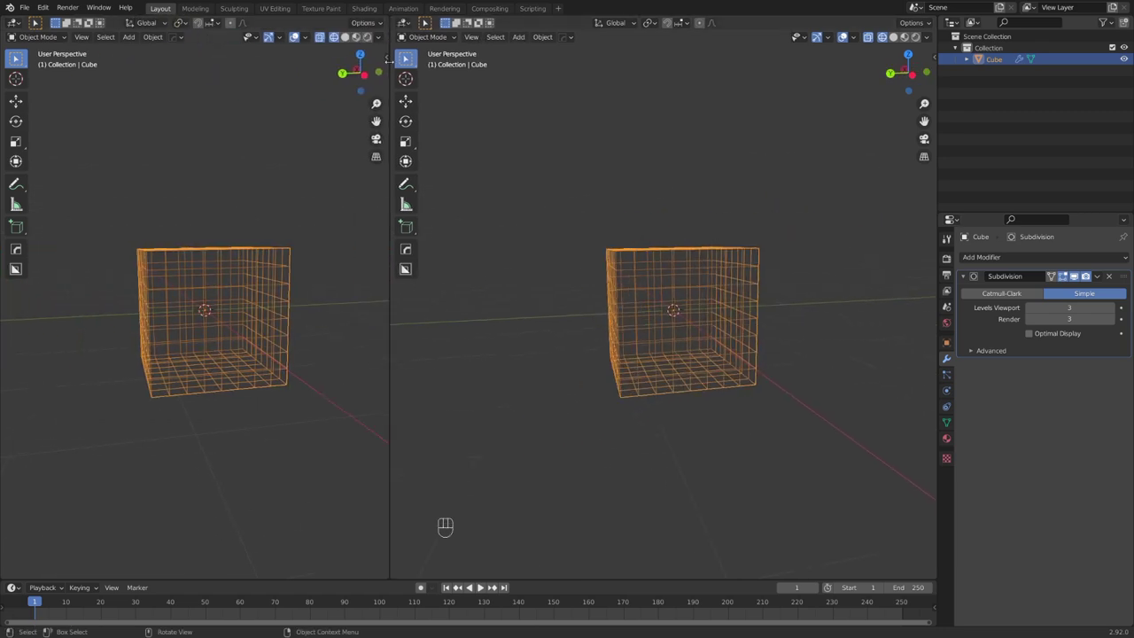
pyautogui.click(16, 23)
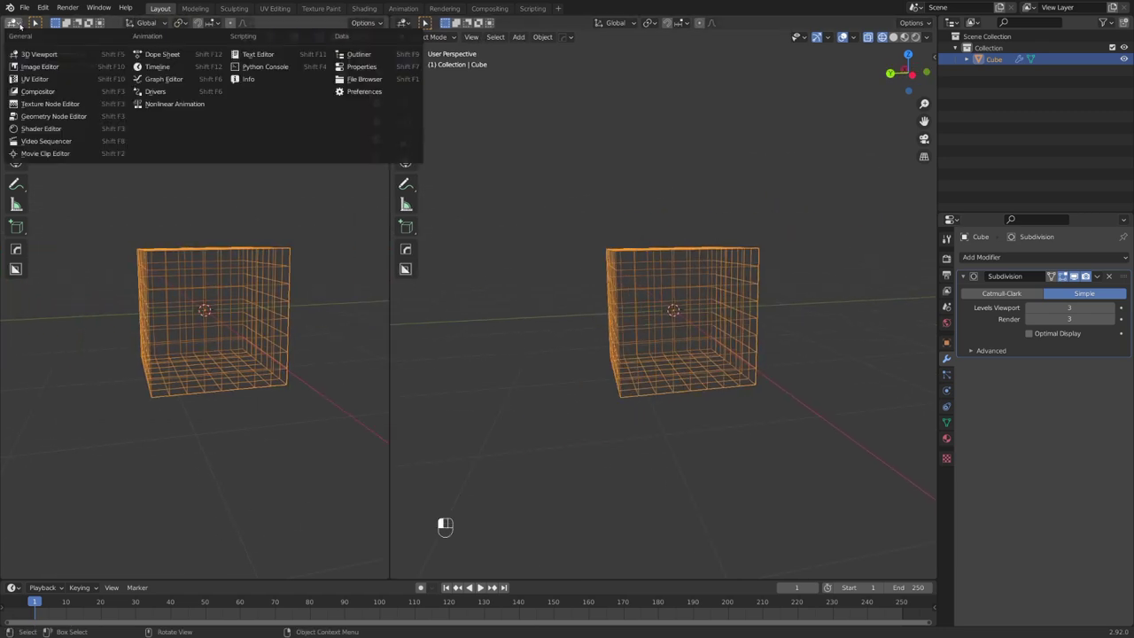
pyautogui.click(71, 119)
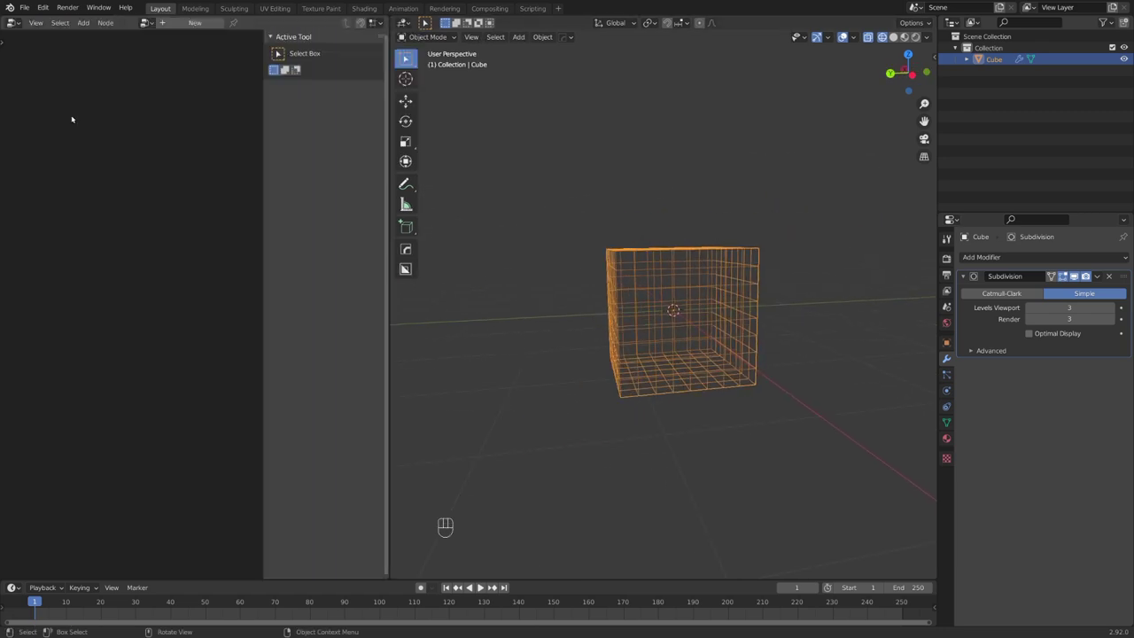
# Add a Geometry Nodes modifier to the cube and frame its node tree in the node editor.
pyautogui.click(1005, 257)
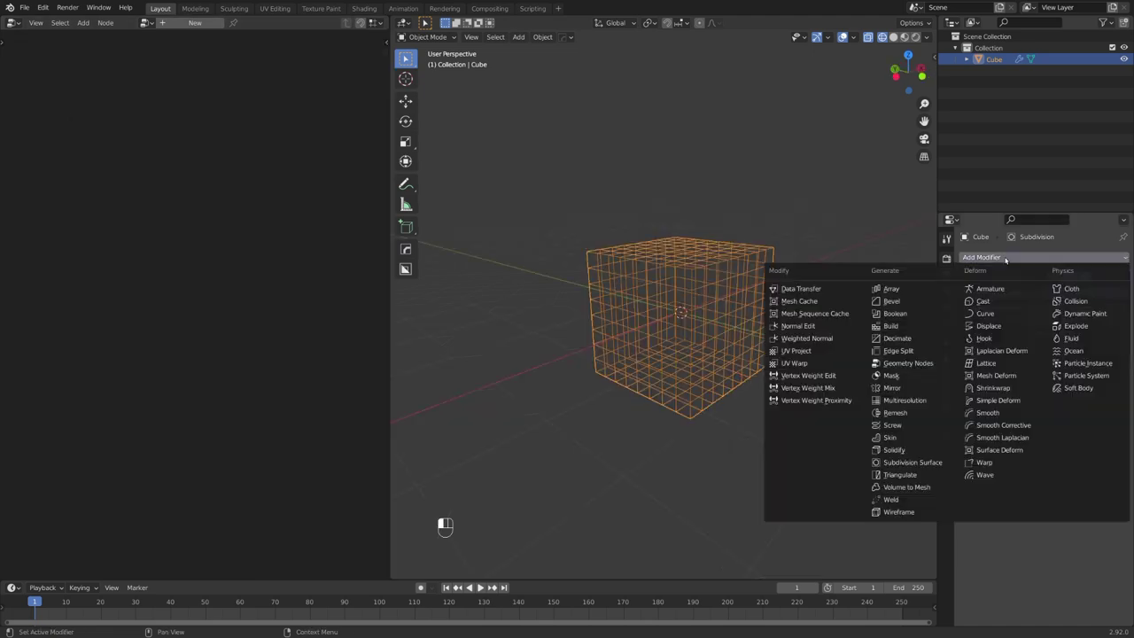
pyautogui.click(931, 364)
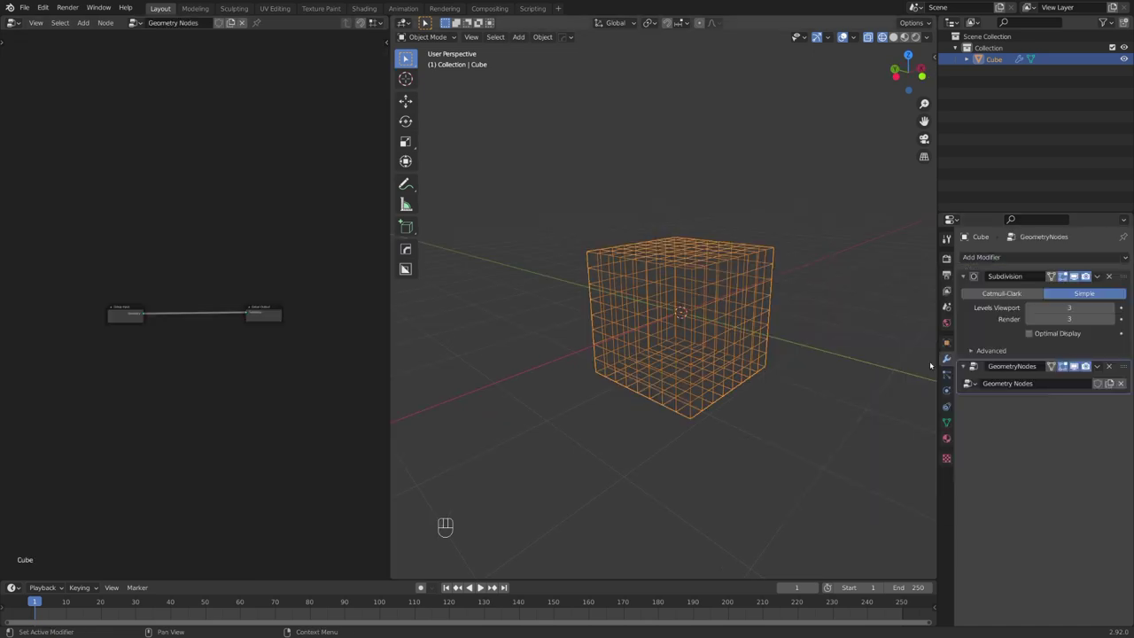
pyautogui.click(135, 23)
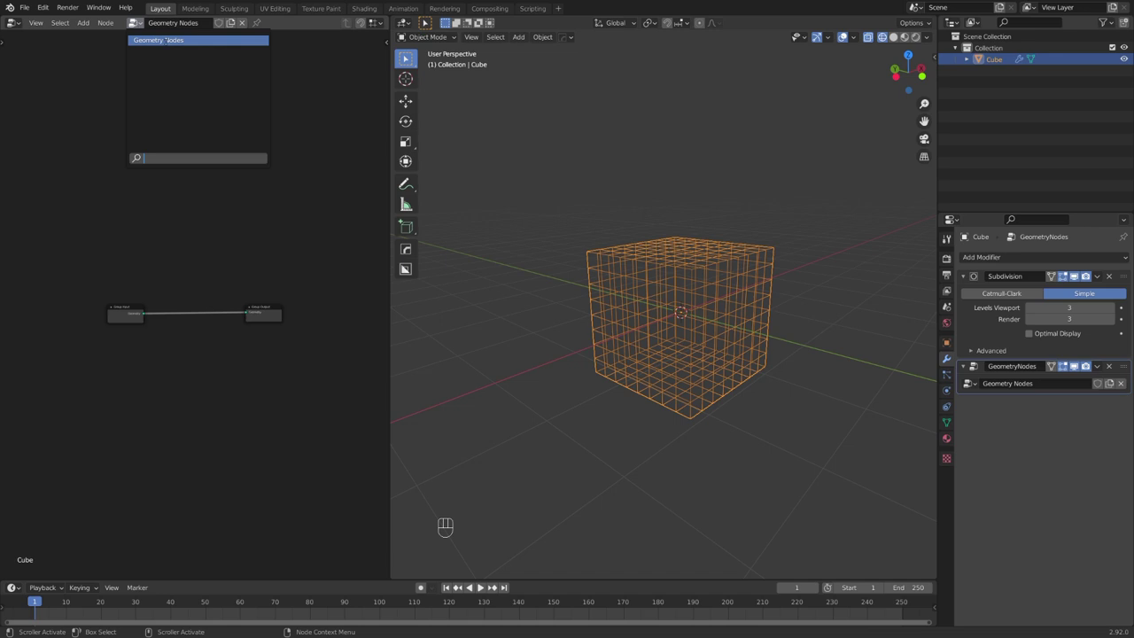
pyautogui.click(159, 41)
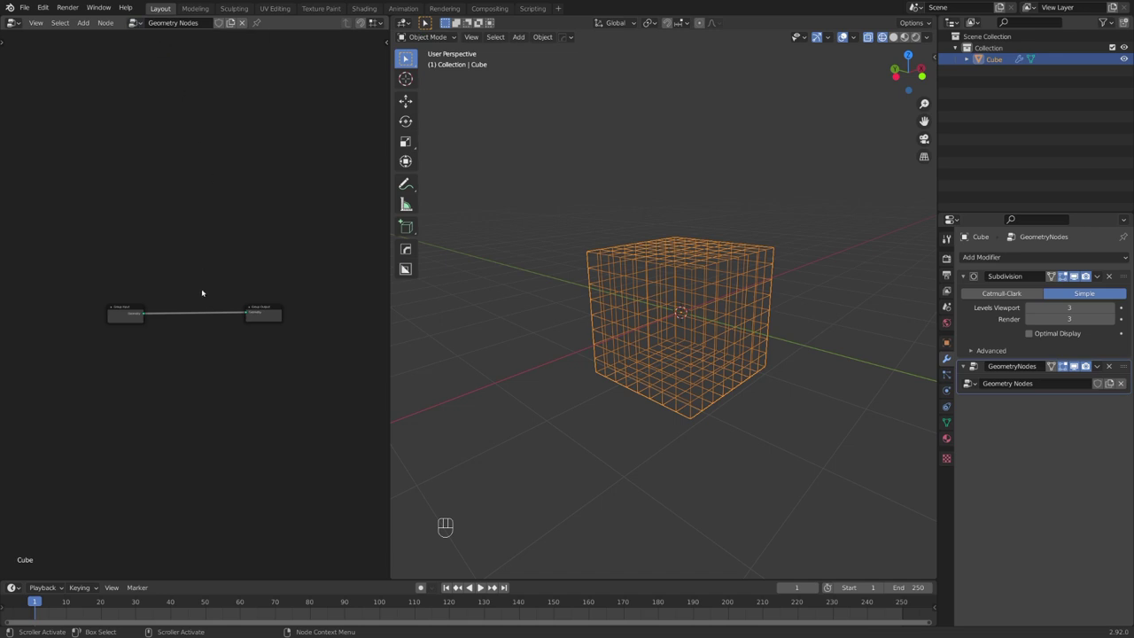
pyautogui.press('Home')
pyautogui.hotkey('shift', 'a')
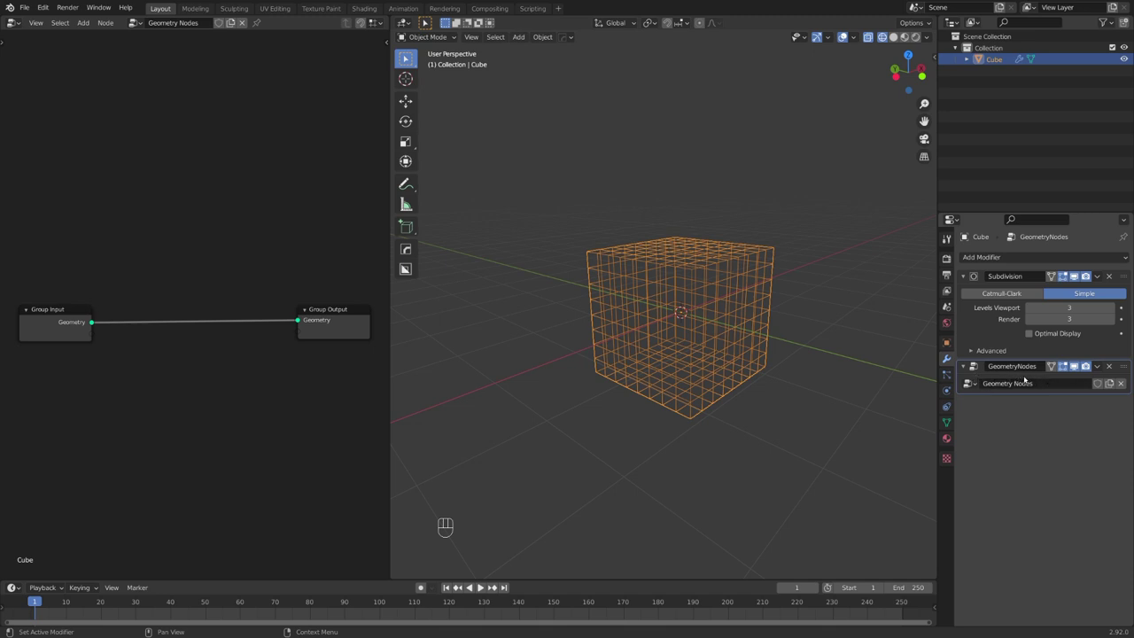
# Make the Subdivision modifier active and switch back to the GeometryNodes modifier.
pyautogui.click(968, 329)
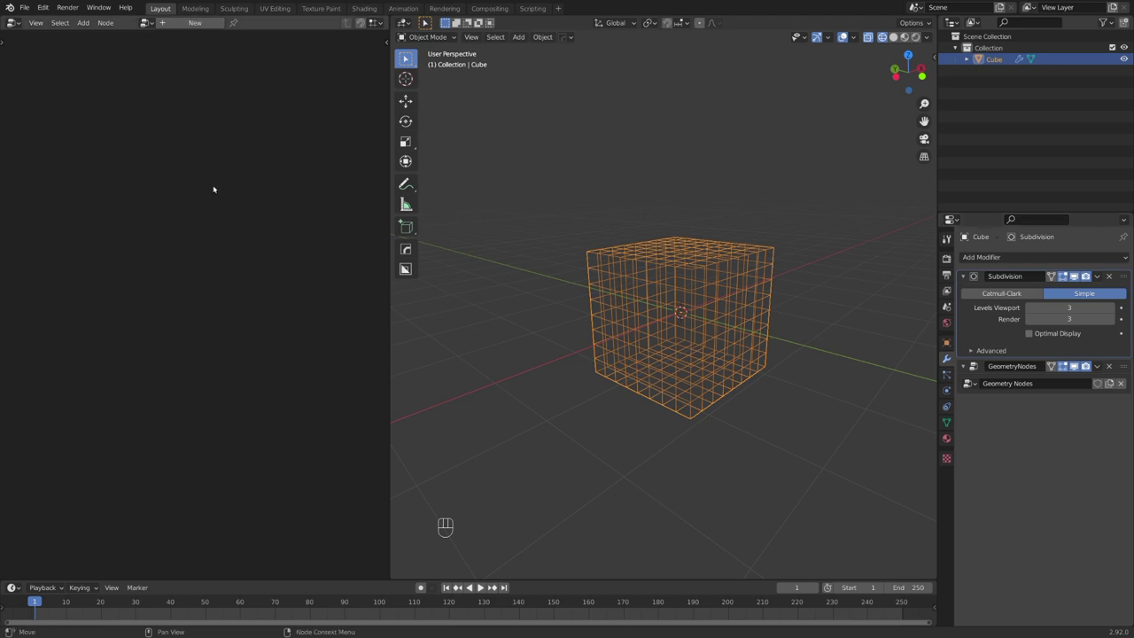
pyautogui.click(146, 23)
pyautogui.click(982, 378)
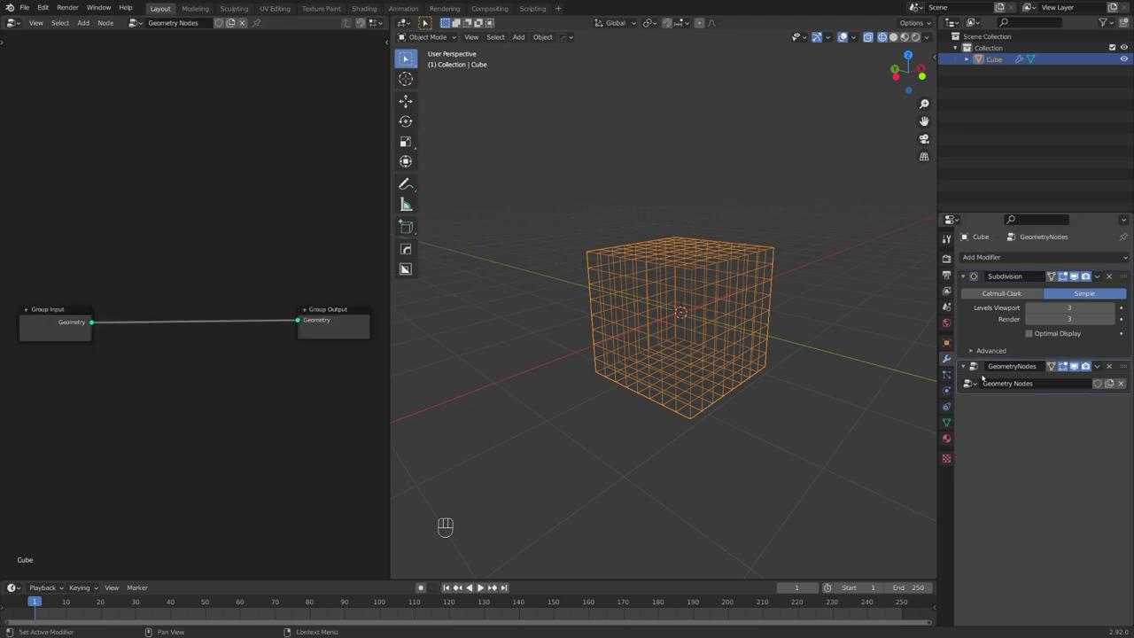
# Widen the node editor area at the expense of the 3D viewport.
pyautogui.moveTo(389, 306); pyautogui.dragTo(491, 306)
pyautogui.moveTo(664, 323); pyautogui.dragTo(791, 323, button='middle')
pyautogui.scroll(-4, 736, 347)
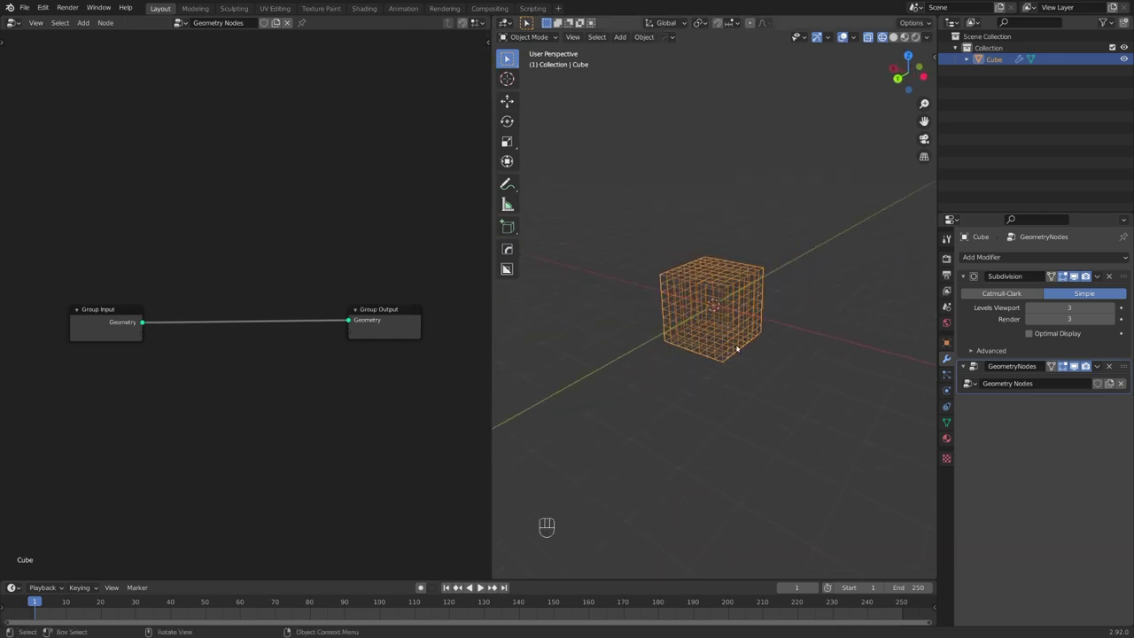
# Add a second cube and move it straight up along Z, well above the subdivided cube.
pyautogui.moveTo(737, 347); pyautogui.dragTo(665, 357, button='middle')
pyautogui.hotkey('shift', 'a')
pyautogui.moveTo(638, 380)
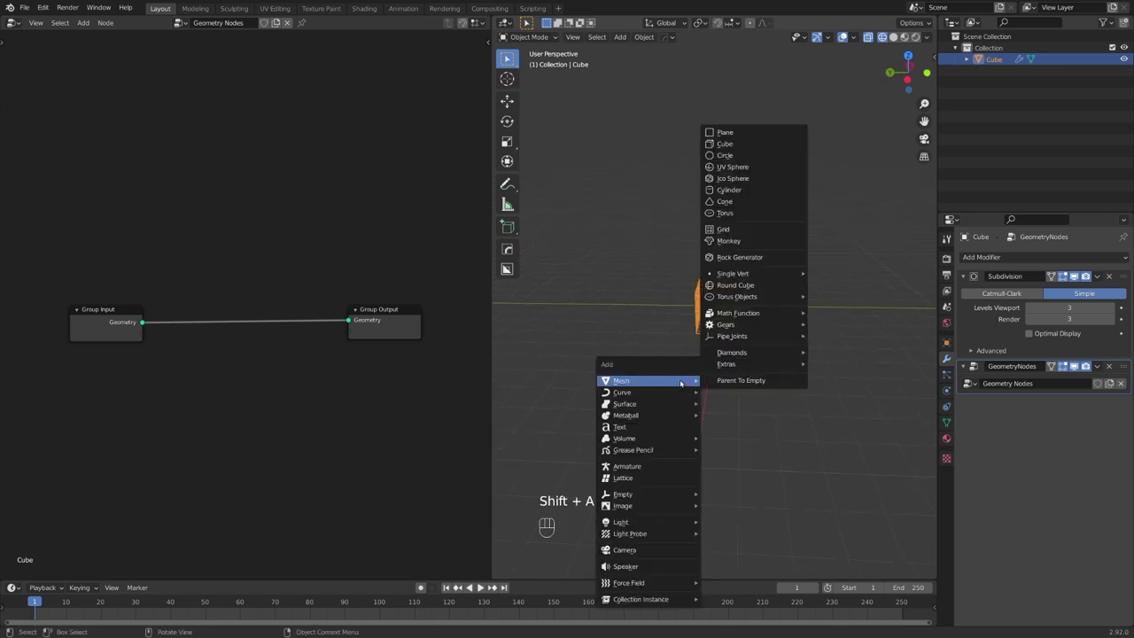
pyautogui.click(728, 143)
pyautogui.press('g')
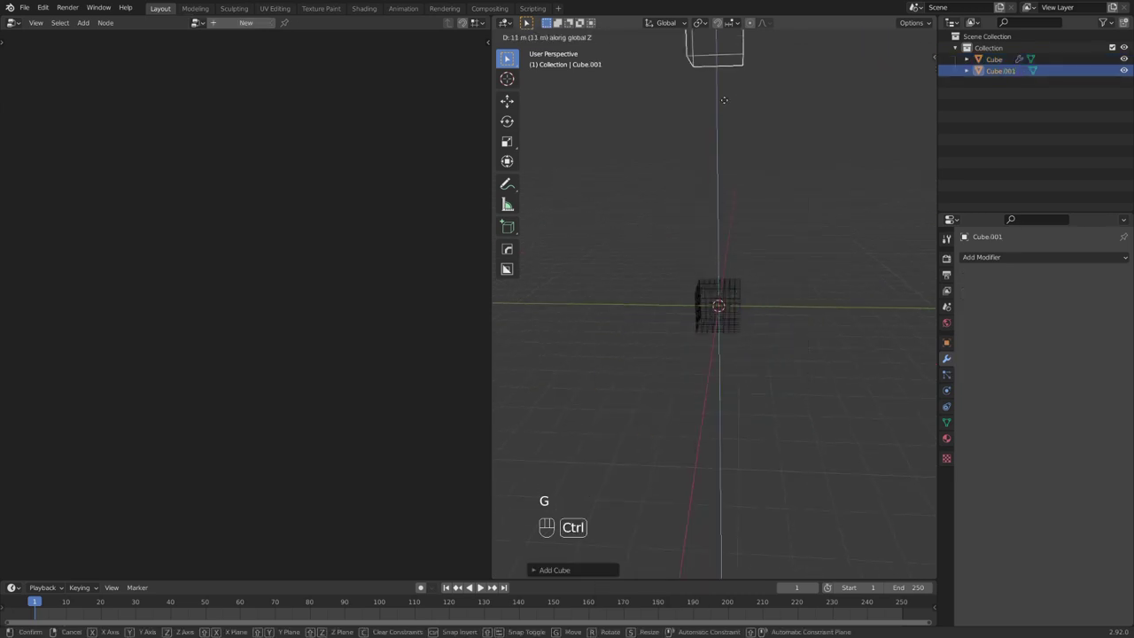
pyautogui.click(721, 55)
pyautogui.moveTo(720, 55); pyautogui.dragTo(724, 292, button='middle')
# Rename the new cube as InstanceObj.
pyautogui.press('F2')
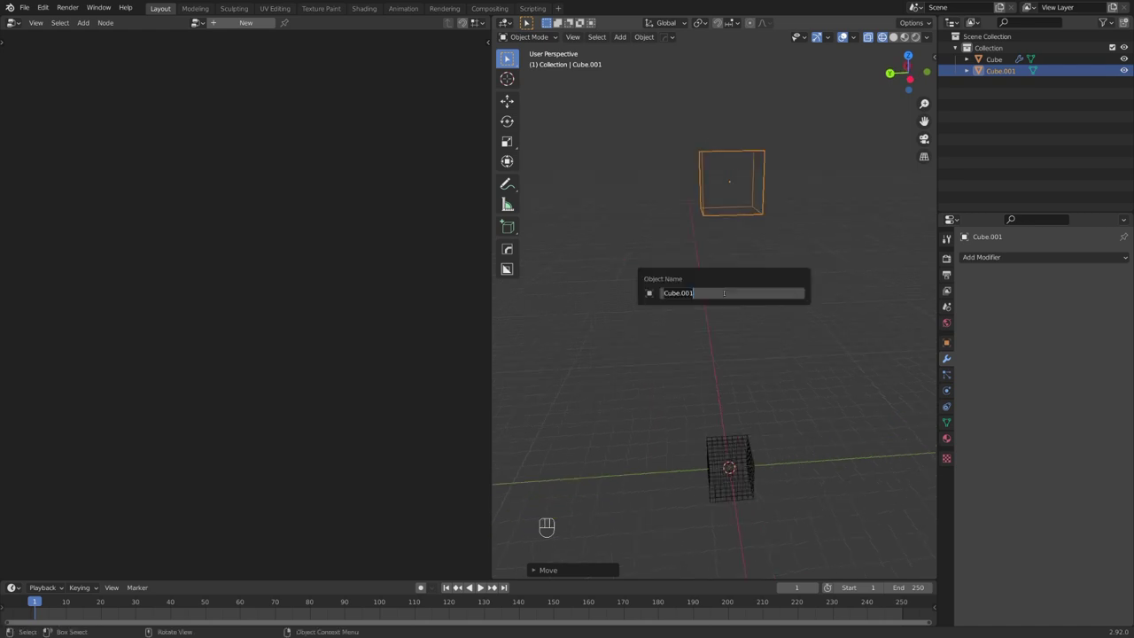
pyautogui.write('InstanceObj')
pyautogui.press('Return')
# Insert a Point Instance node between Group Input and Group Output in the subdivided cube's node tree.
pyautogui.moveTo(734, 309); pyautogui.dragTo(716, 385, button='middle')
pyautogui.click(716, 380)
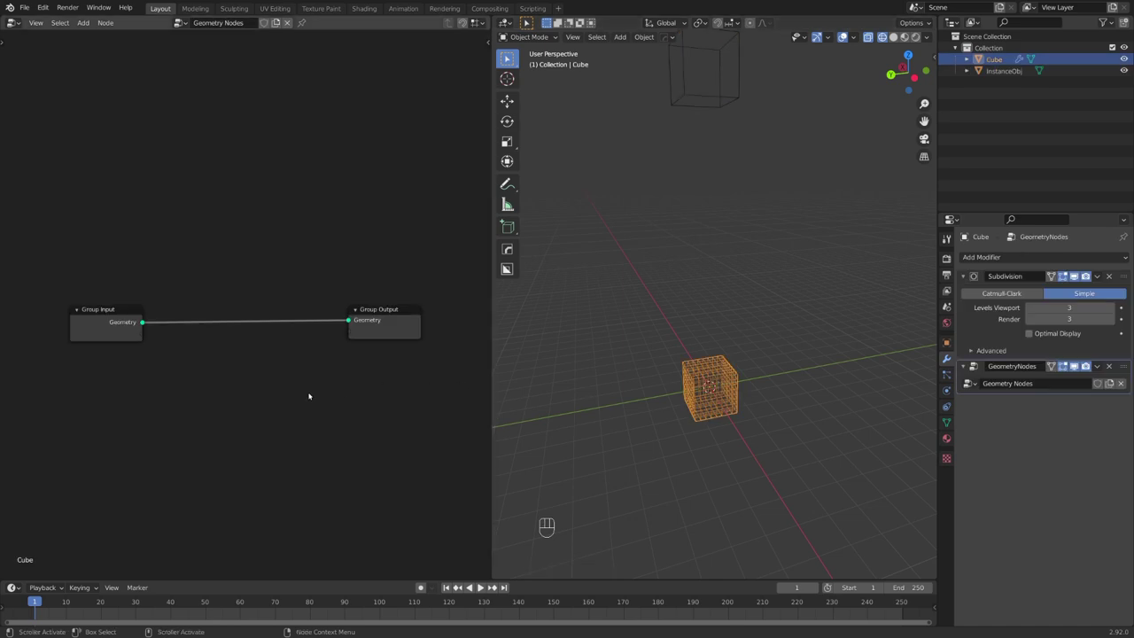
pyautogui.hotkey('shift', 'a')
pyautogui.moveTo(303, 397)
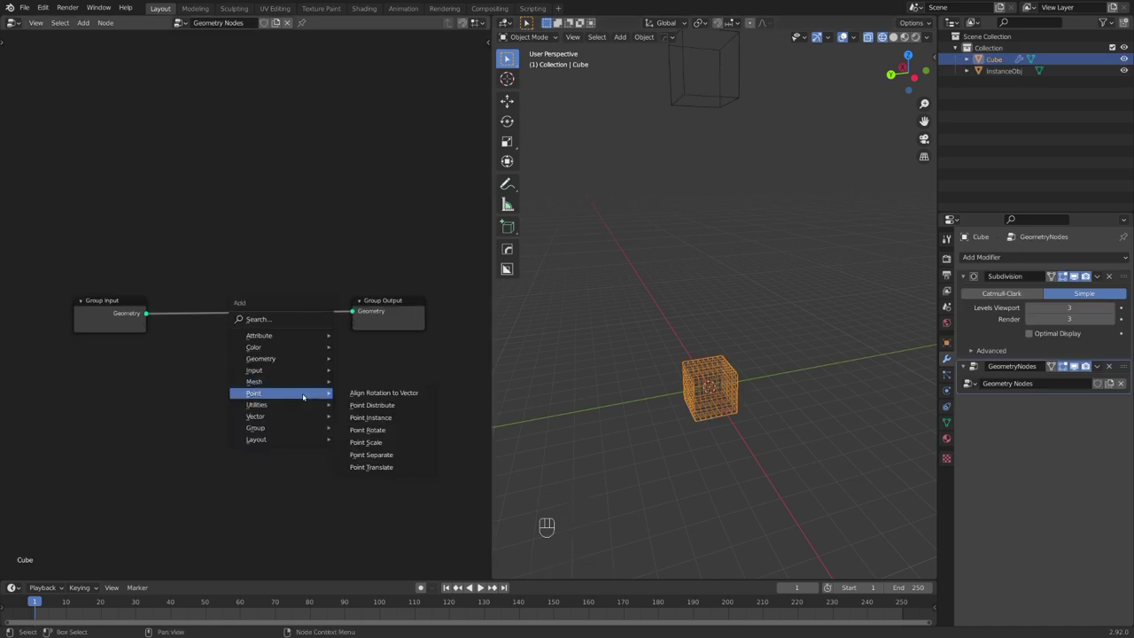
pyautogui.click(383, 417)
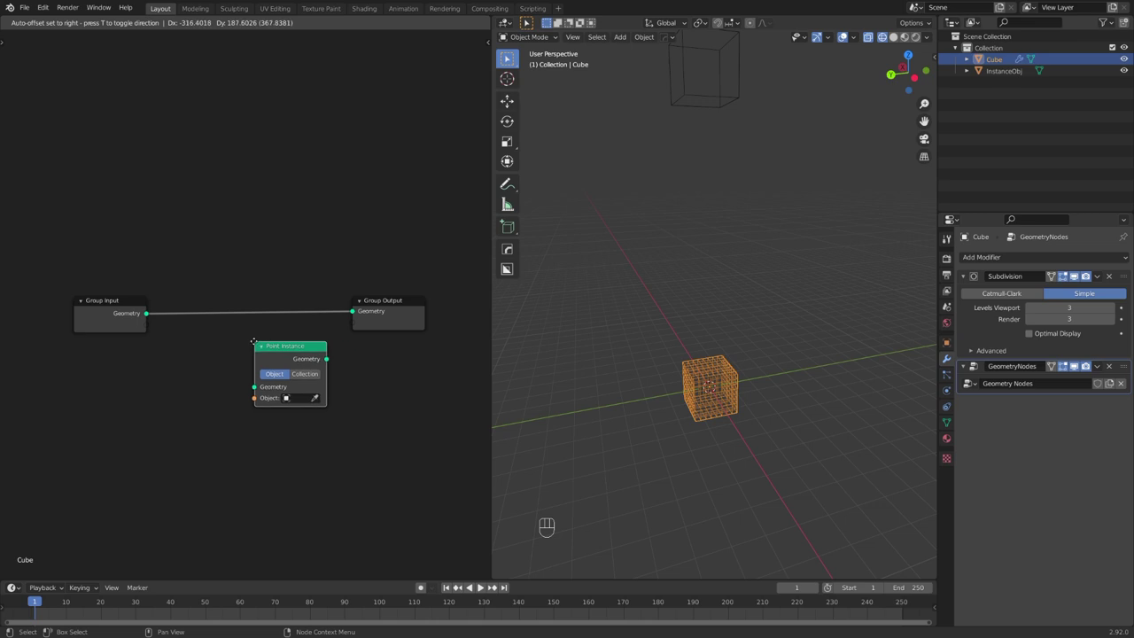
pyautogui.click(260, 307)
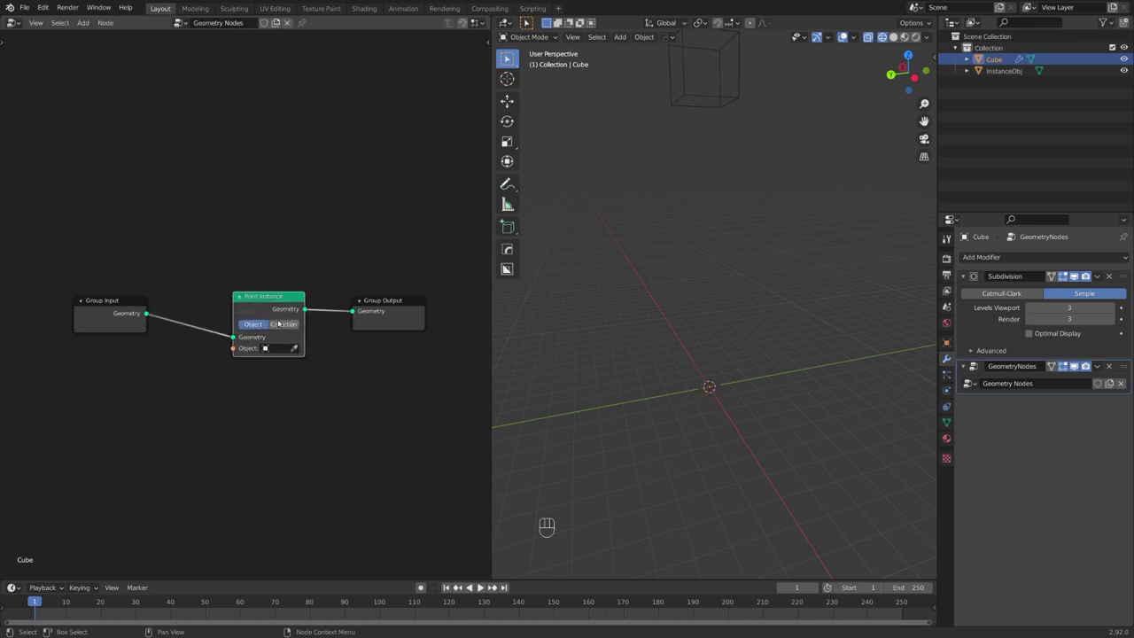
# Set InstanceObj as the instanced object of the Point Instance node.
pyautogui.click(279, 350)
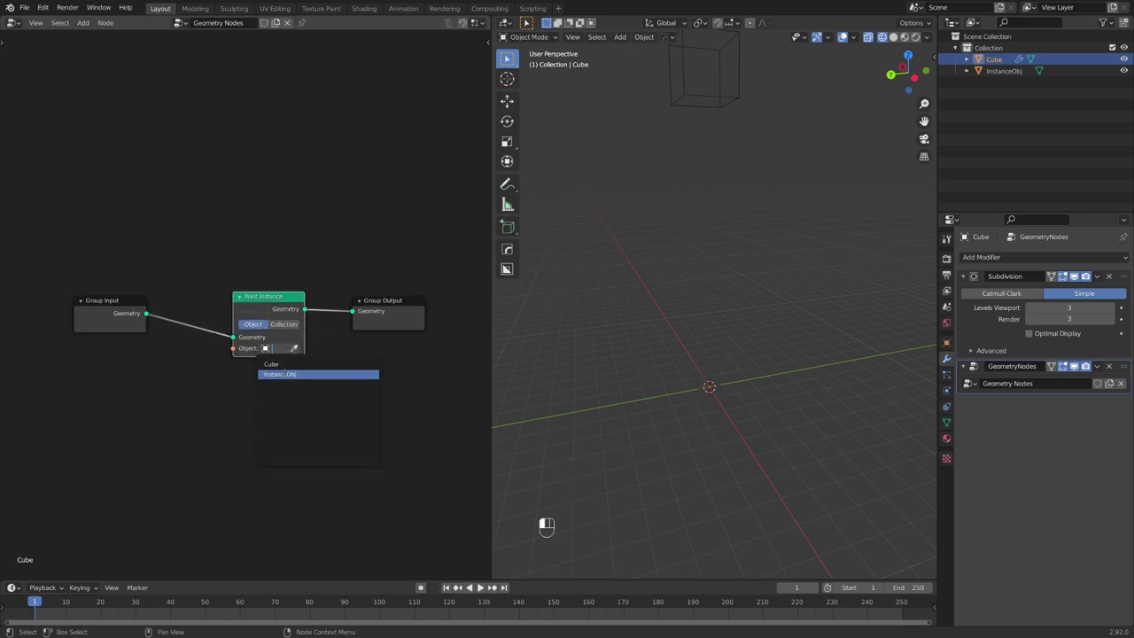
pyautogui.click(279, 374)
pyautogui.moveTo(715, 396); pyautogui.dragTo(751, 380, button='middle')
pyautogui.scroll(4, 752, 380)
pyautogui.moveTo(261, 375); pyautogui.dragTo(243, 350, button='middle')
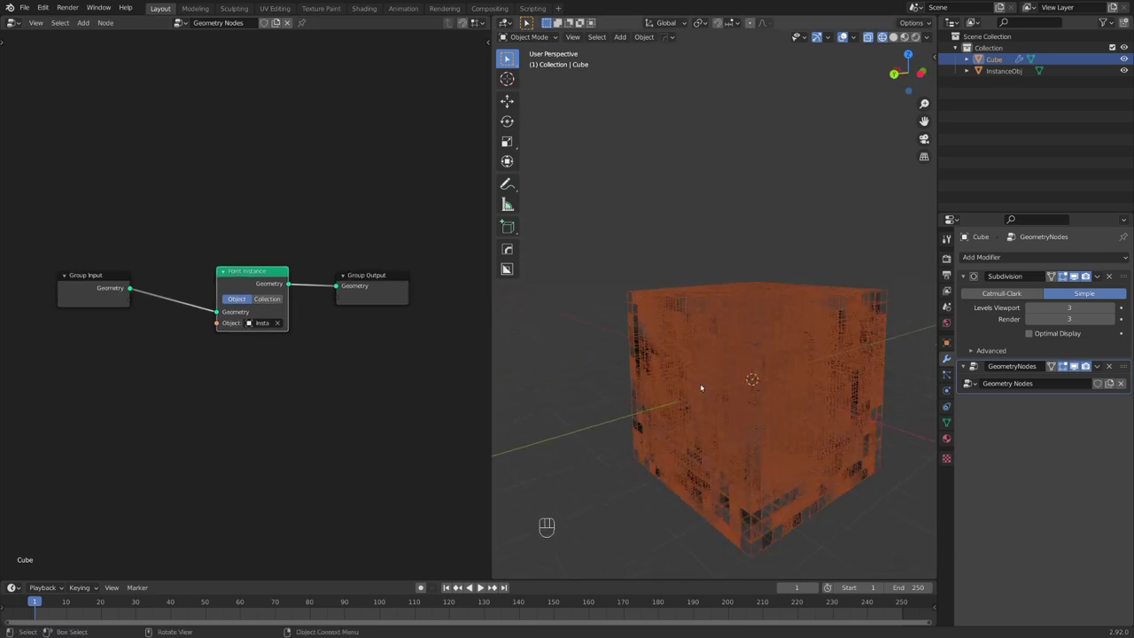
# Insert a Point Distribute node after Group Input and feed its points directly into Group Output.
pyautogui.hotkey('shift', 'a')
pyautogui.moveTo(222, 382)
pyautogui.click(337, 397)
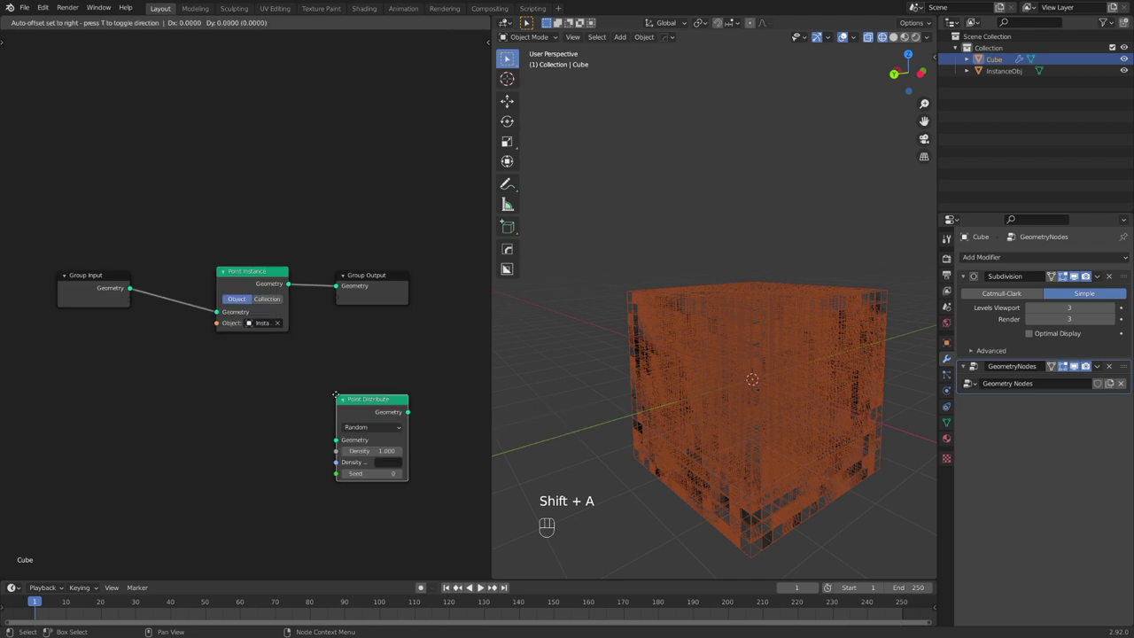
pyautogui.click(173, 265)
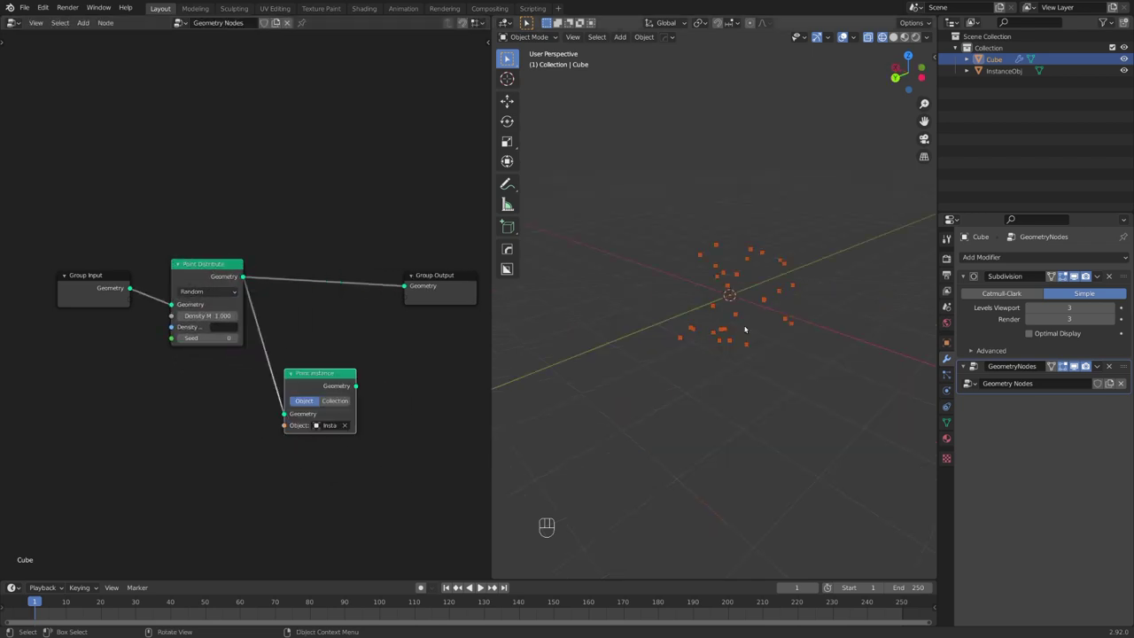
pyautogui.keyDown('shift'); pyautogui.moveTo(743, 309); pyautogui.dragTo(731, 342, button='middle'); pyautogui.keyUp('shift')
# Put Point Instance back before Group Output and delete the Point Distribute node, linking Group Input straight to Point Instance.
pyautogui.moveTo(319, 377); pyautogui.dragTo(404, 287)
pyautogui.moveTo(220, 270); pyautogui.dragTo(214, 324)
pyautogui.press('x')
pyautogui.moveTo(306, 322); pyautogui.dragTo(301, 254)
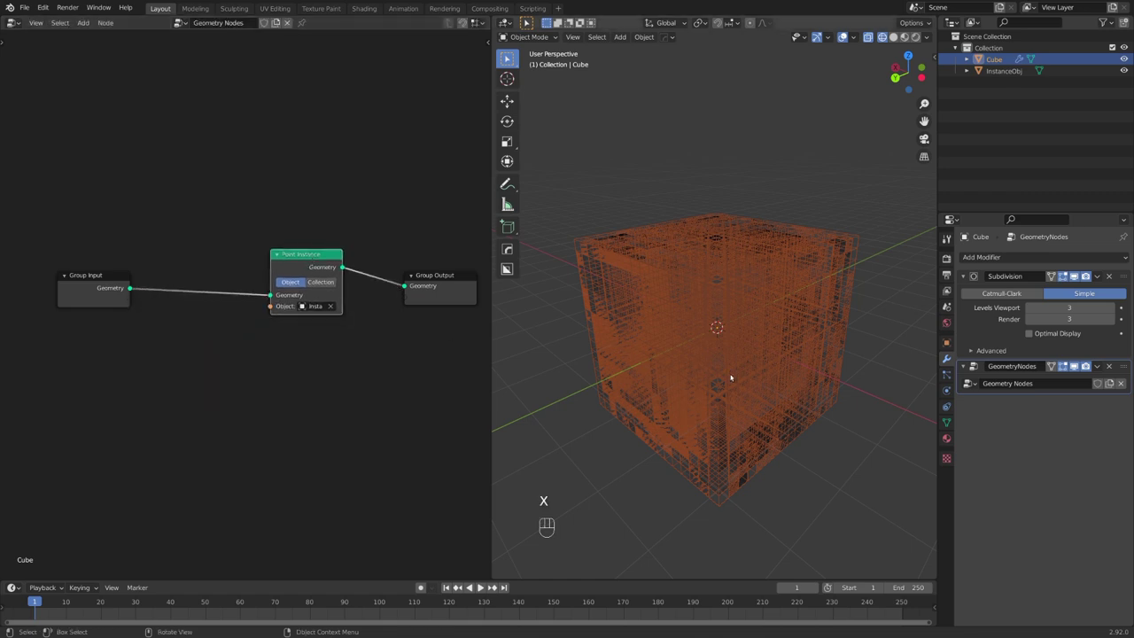
pyautogui.moveTo(731, 378); pyautogui.dragTo(753, 381, button='middle')
pyautogui.moveTo(333, 366); pyautogui.dragTo(364, 343, button='middle')
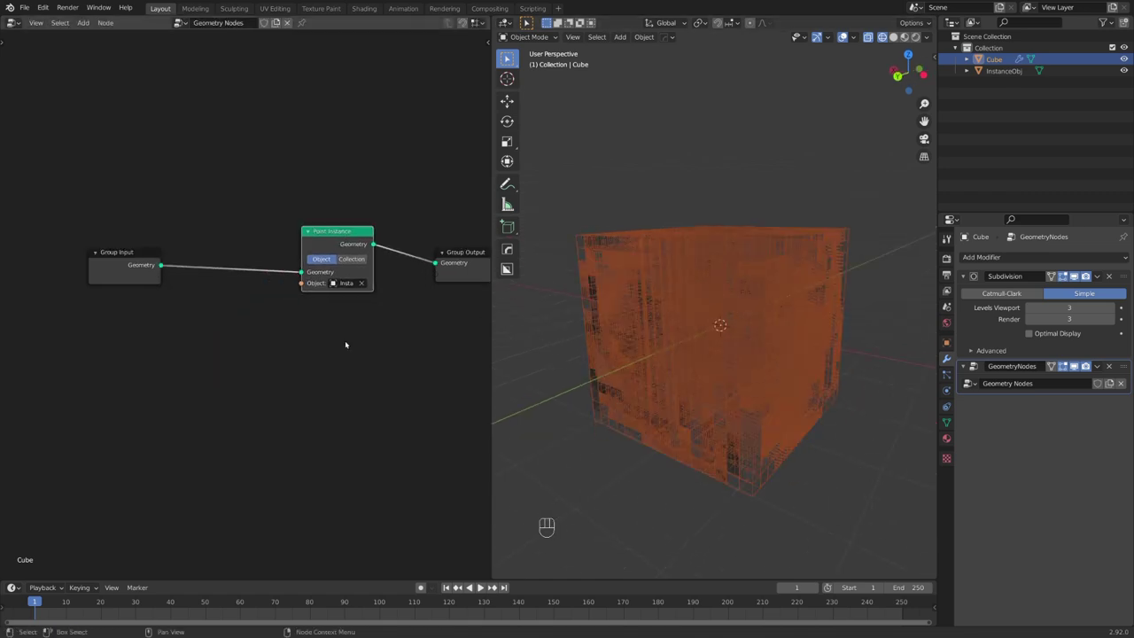
# Insert an Attribute Fill node between Group Input and Point Instance.
pyautogui.hotkey('shift', 'a')
pyautogui.moveTo(345, 344)
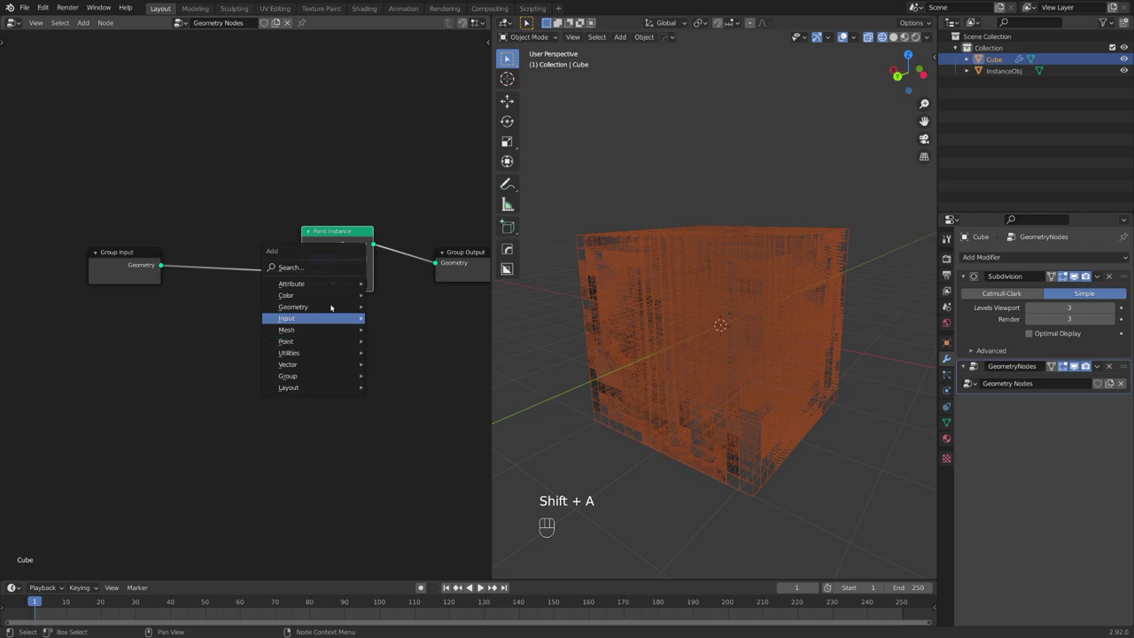
pyautogui.moveTo(331, 289)
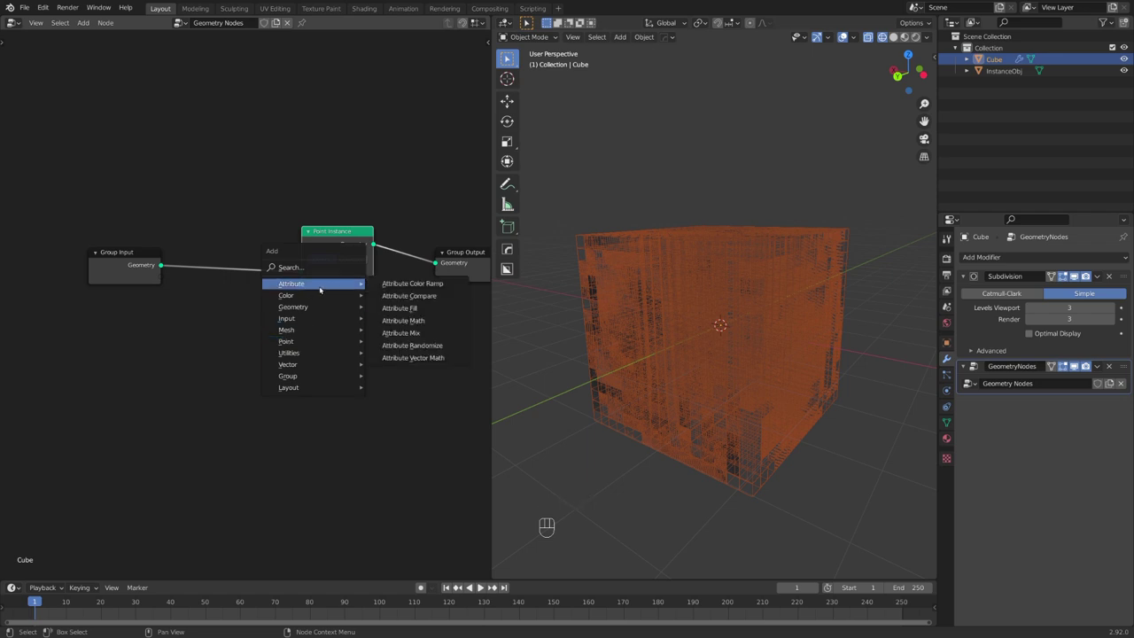
pyautogui.click(418, 309)
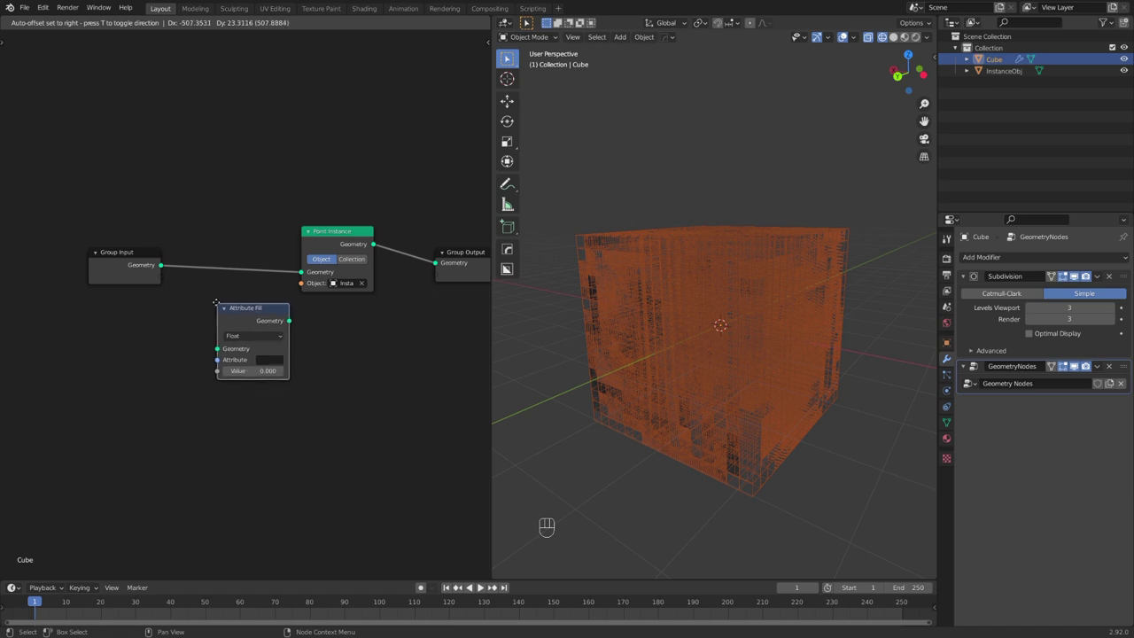
pyautogui.click(216, 303)
pyautogui.moveTo(620, 355); pyautogui.dragTo(653, 352, button='middle')
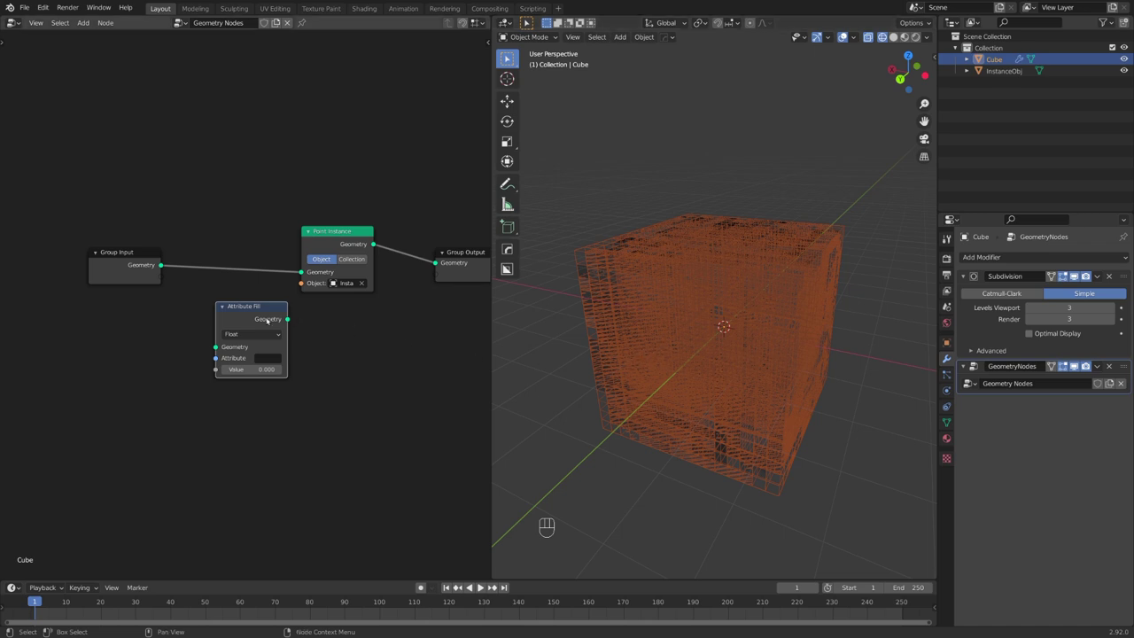
pyautogui.moveTo(248, 307); pyautogui.dragTo(234, 242)
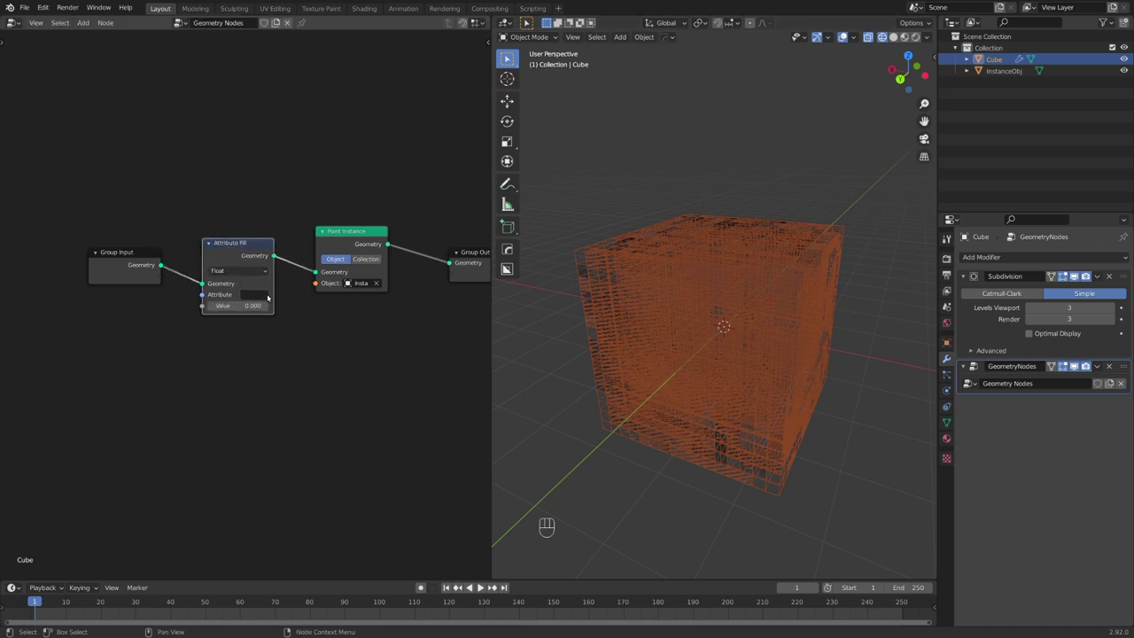
# Make the Attribute Fill node write the "scale" attribute with a value of 0.1.
pyautogui.click(263, 295)
pyautogui.write('scale')
pyautogui.press('Return')
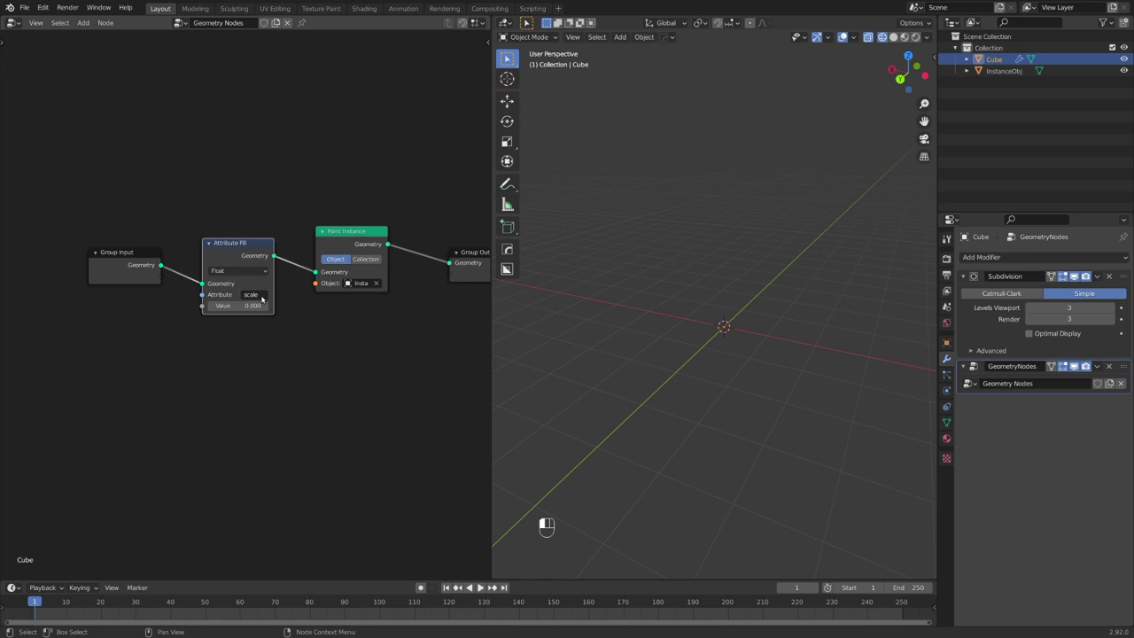
pyautogui.click(236, 306)
pyautogui.write('0.1')
pyautogui.press('Return')
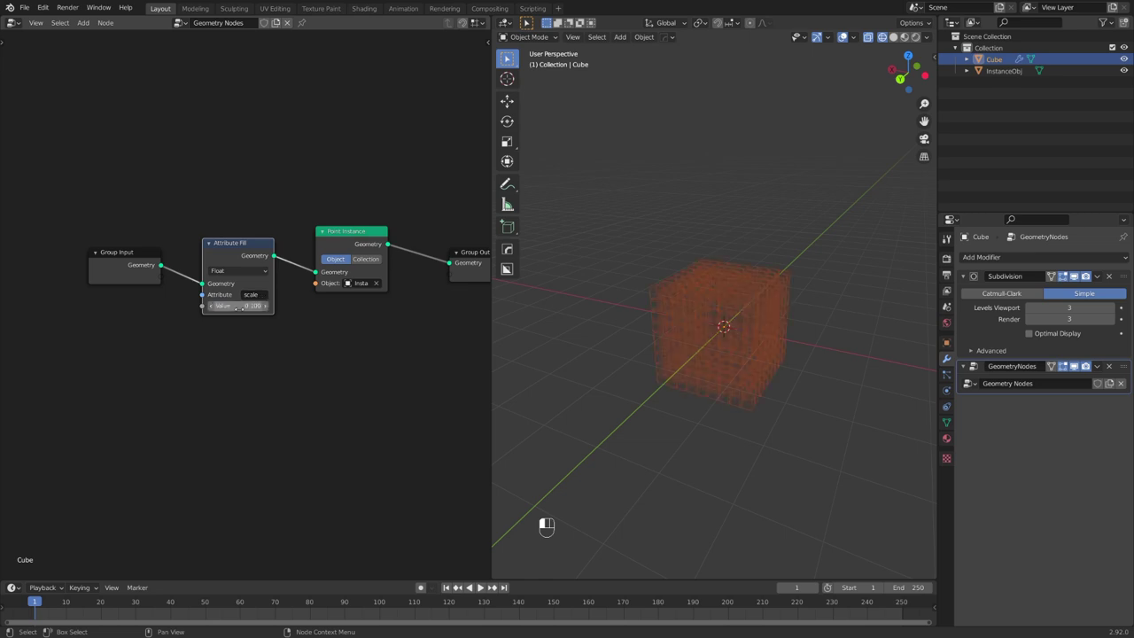
# Show the instances in solid shading with nothing selected and shift the Group Input and Attribute Fill nodes away from Point Instance.
pyautogui.press('z')
pyautogui.hotkey('alt', 'a')
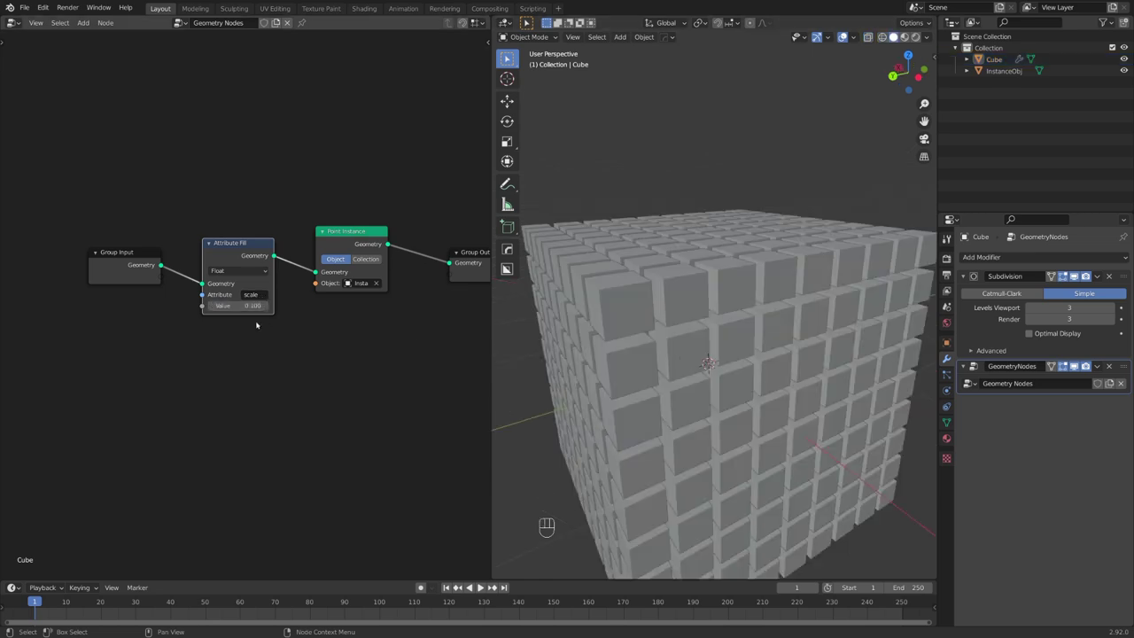
pyautogui.moveTo(241, 253); pyautogui.dragTo(262, 241)
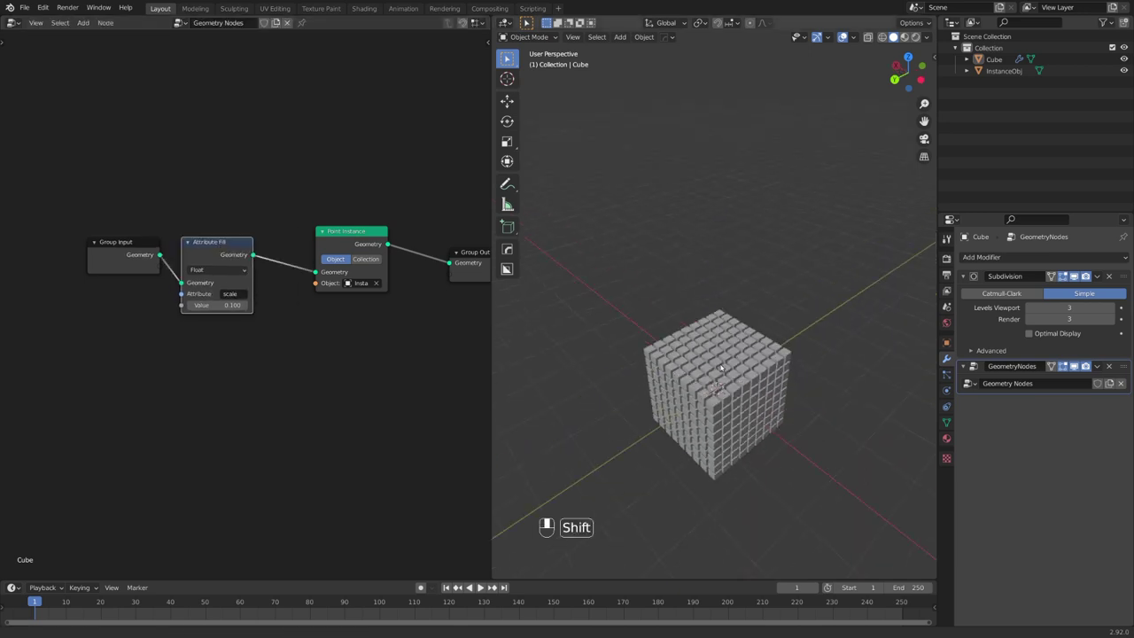
# Add a Bevel modifier to the InstanceObj cube.
pyautogui.scroll(-5, 719, 409)
pyautogui.click(705, 163)
pyautogui.scroll(2, 747, 241)
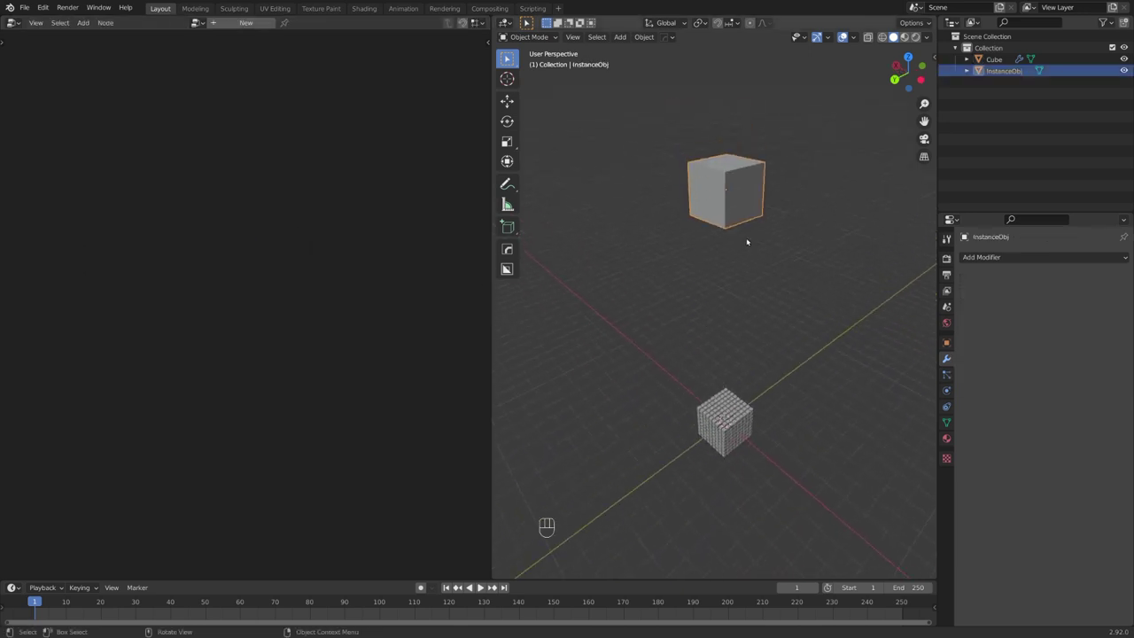
pyautogui.moveTo(747, 242); pyautogui.dragTo(733, 194, button='middle')
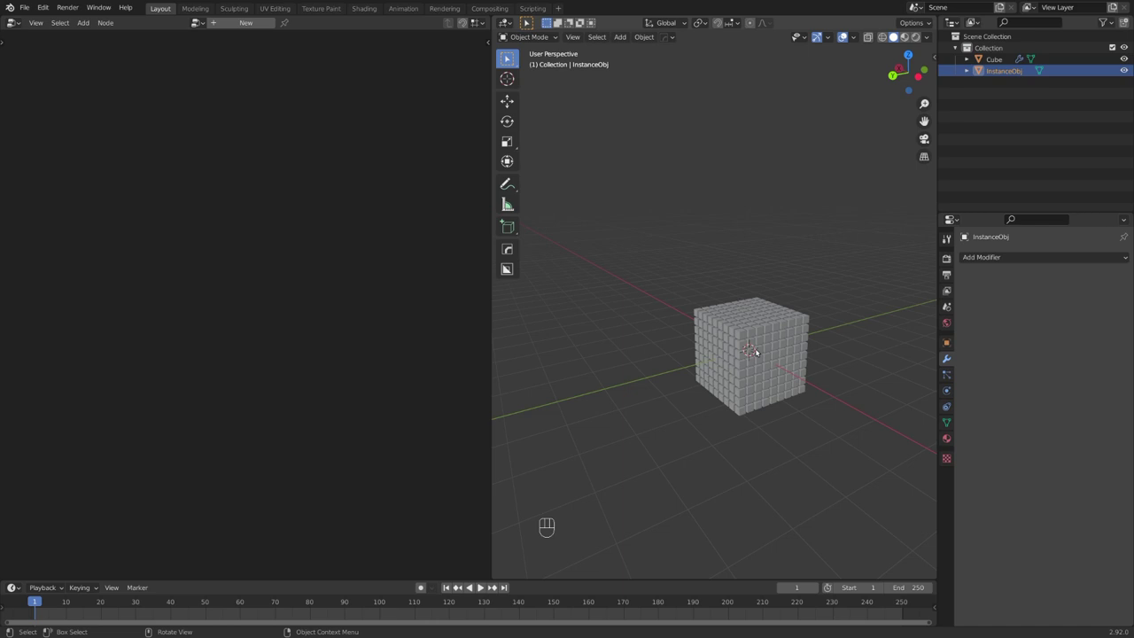
pyautogui.keyDown('shift'); pyautogui.moveTo(776, 260); pyautogui.dragTo(726, 498, button='middle'); pyautogui.keyUp('shift')
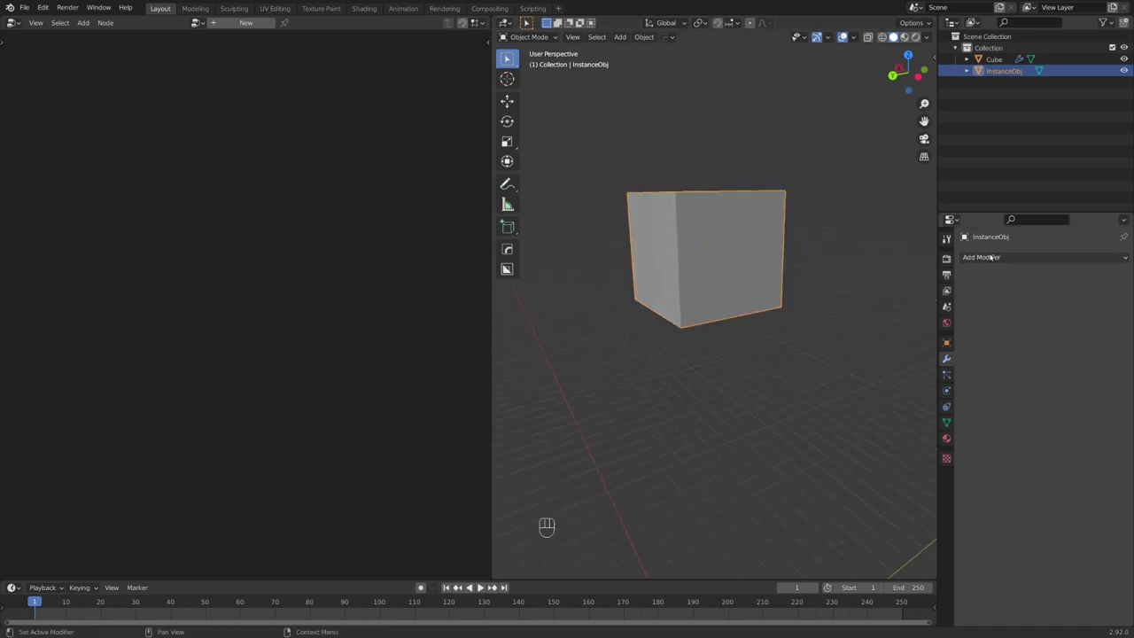
pyautogui.click(990, 257)
pyautogui.click(886, 305)
# Set the Bevel modifier's segments to 6 and shade InstanceObj smooth.
pyautogui.keyDown('shift'); pyautogui.scroll(3, 806, 338); pyautogui.keyUp('shift')
pyautogui.scroll(8, 824, 337)
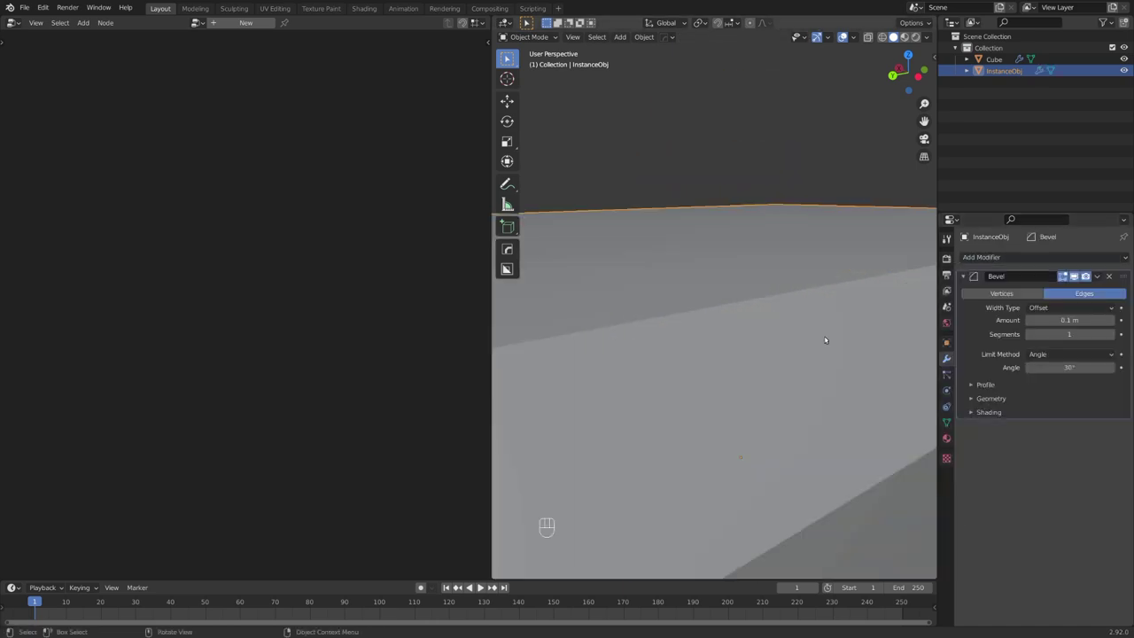
pyautogui.scroll(-4, 825, 337)
pyautogui.click(1111, 334)
pyautogui.click(1111, 334)
pyautogui.click(1112, 335)
pyautogui.click(1112, 334)
pyautogui.click(1112, 335)
pyautogui.click(1112, 335)
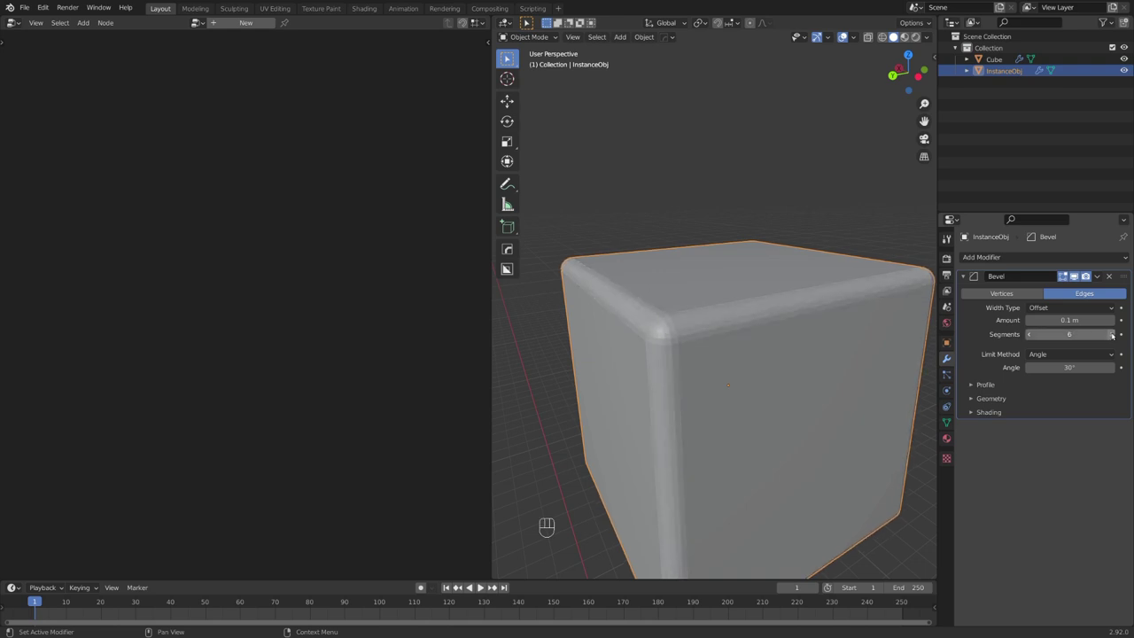
pyautogui.rightClick(655, 334)
pyautogui.click(657, 335)
# Switch the viewport to wireframe shading and add a sphere-shaped empty at the centre of the instanced cube.
pyautogui.scroll(-8, 682, 447)
pyautogui.keyDown('shift'); pyautogui.moveTo(690, 455); pyautogui.dragTo(711, 339, button='middle'); pyautogui.keyUp('shift')
pyautogui.scroll(10, 729, 218)
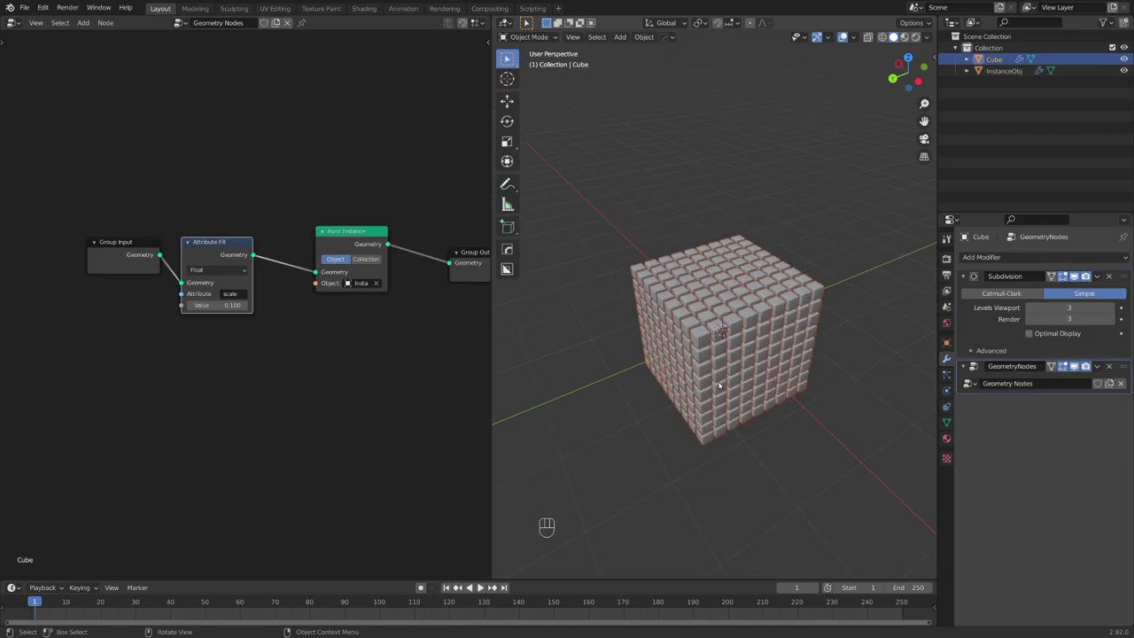
pyautogui.moveTo(719, 384); pyautogui.dragTo(713, 353, button='middle')
pyautogui.hotkey('alt', 'a')
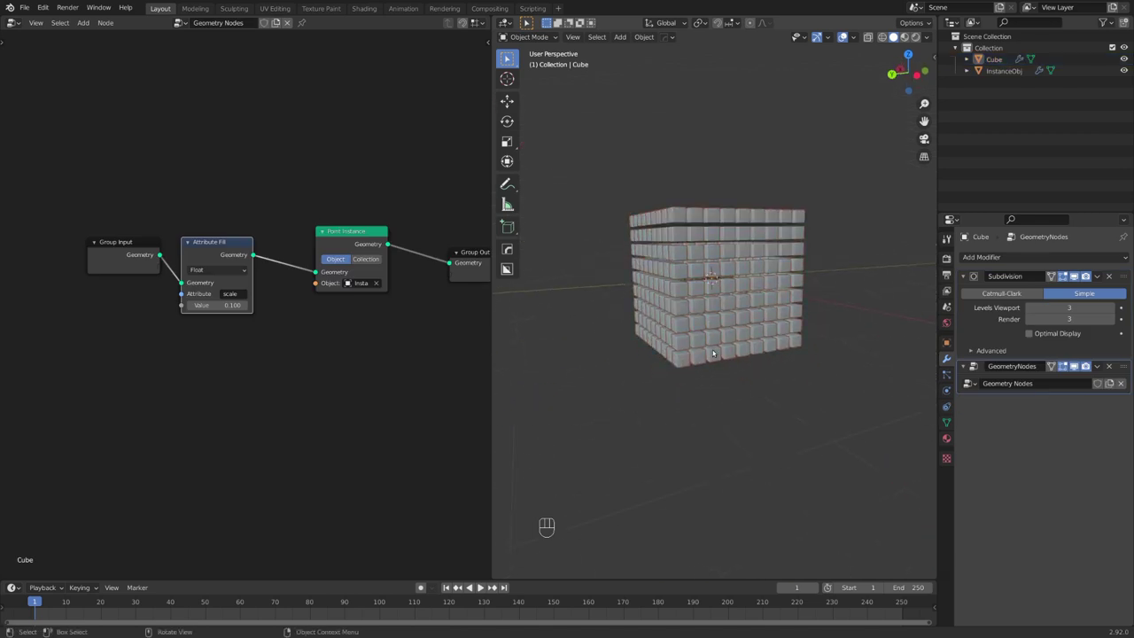
pyautogui.moveTo(713, 352); pyautogui.dragTo(736, 318, button='middle')
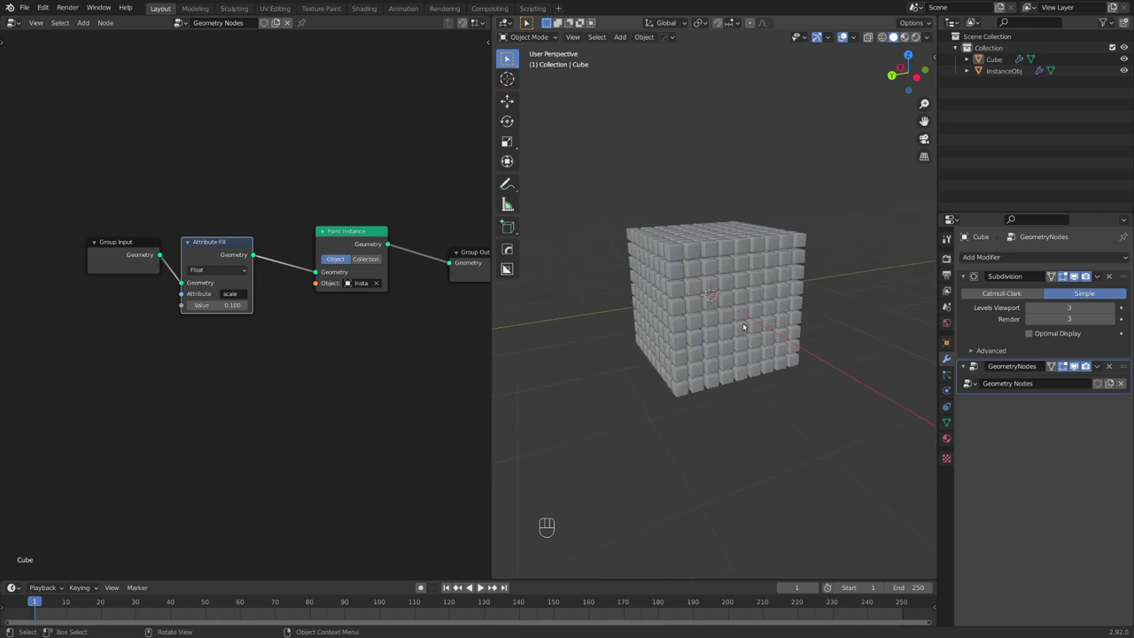
pyautogui.press('z')
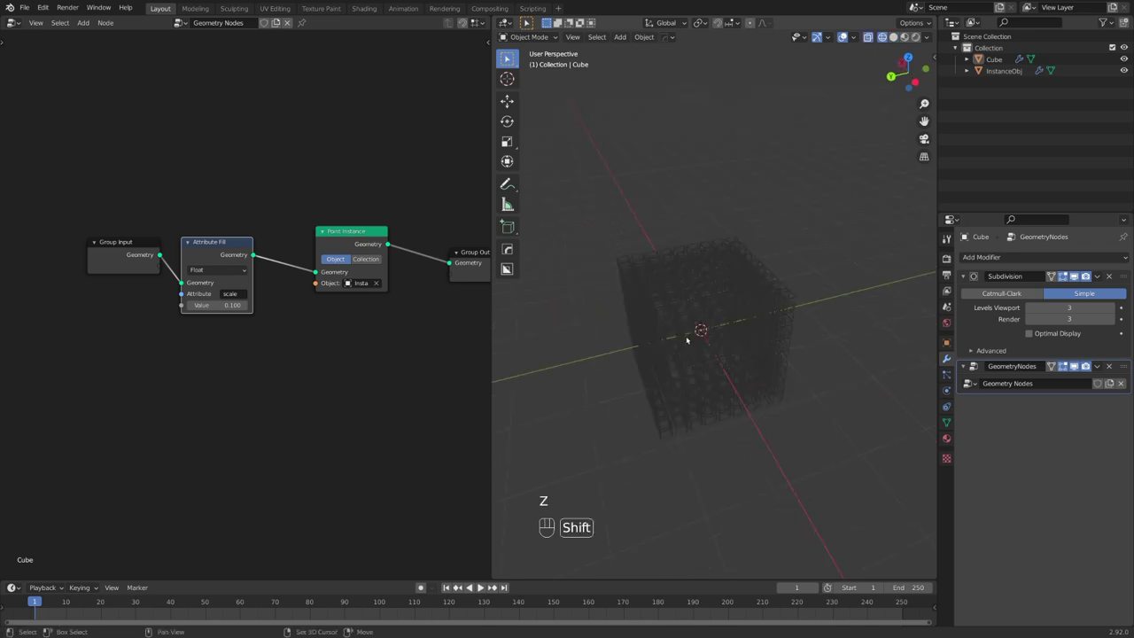
pyautogui.hotkey('shift', 'a')
pyautogui.moveTo(674, 451)
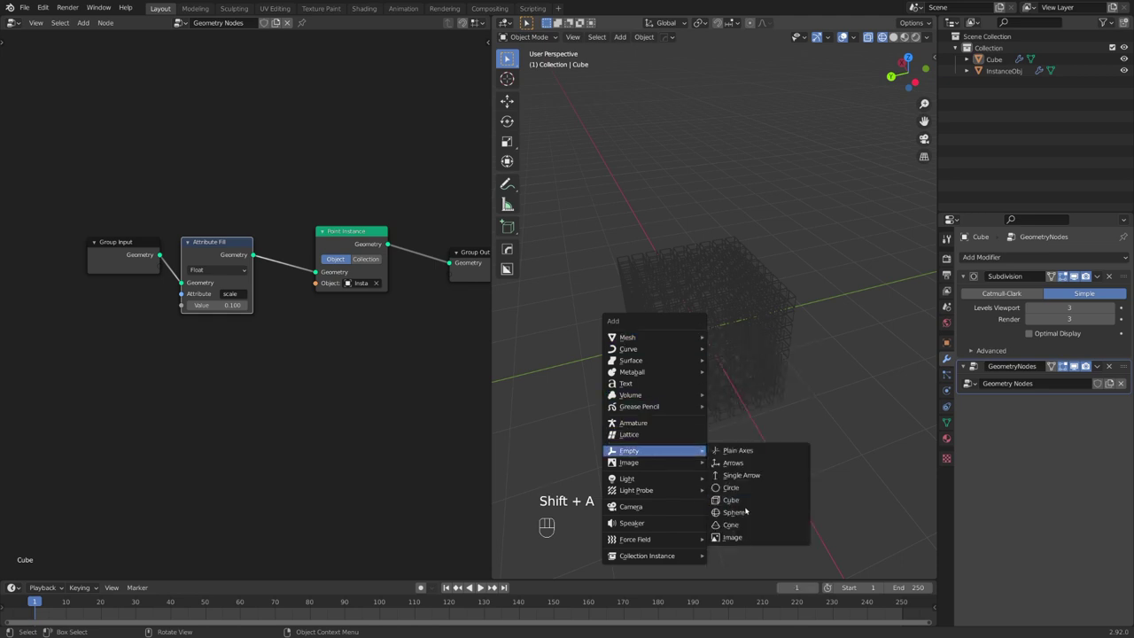
pyautogui.click(744, 513)
# Scale the sphere empty uniformly by 0.5.
pyautogui.moveTo(745, 423); pyautogui.dragTo(772, 386, button='middle')
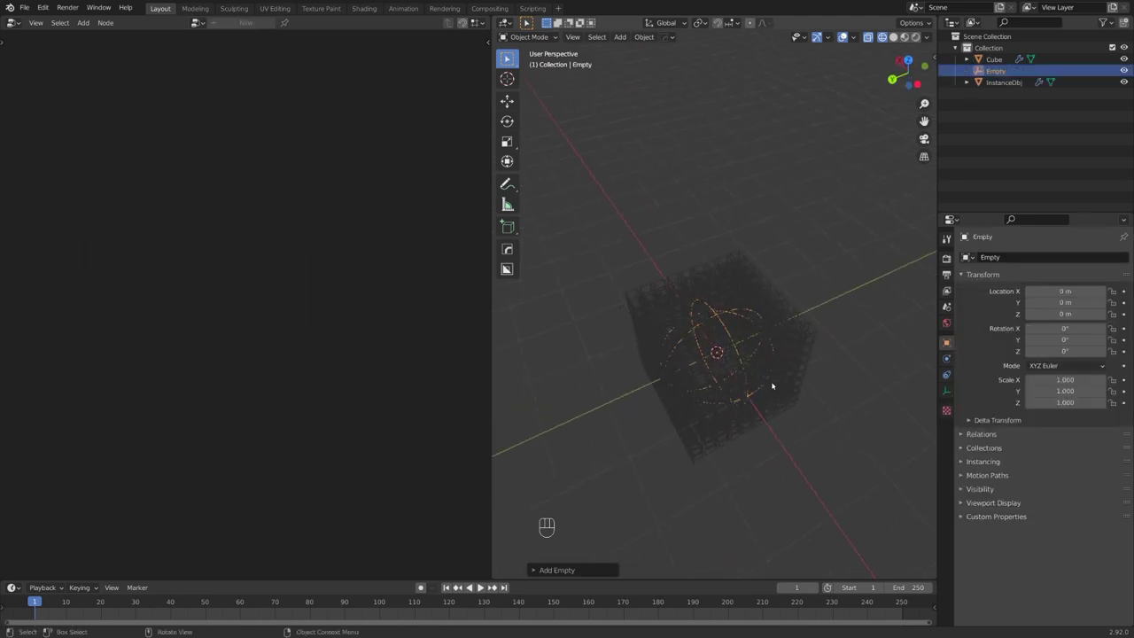
pyautogui.write('s.5')
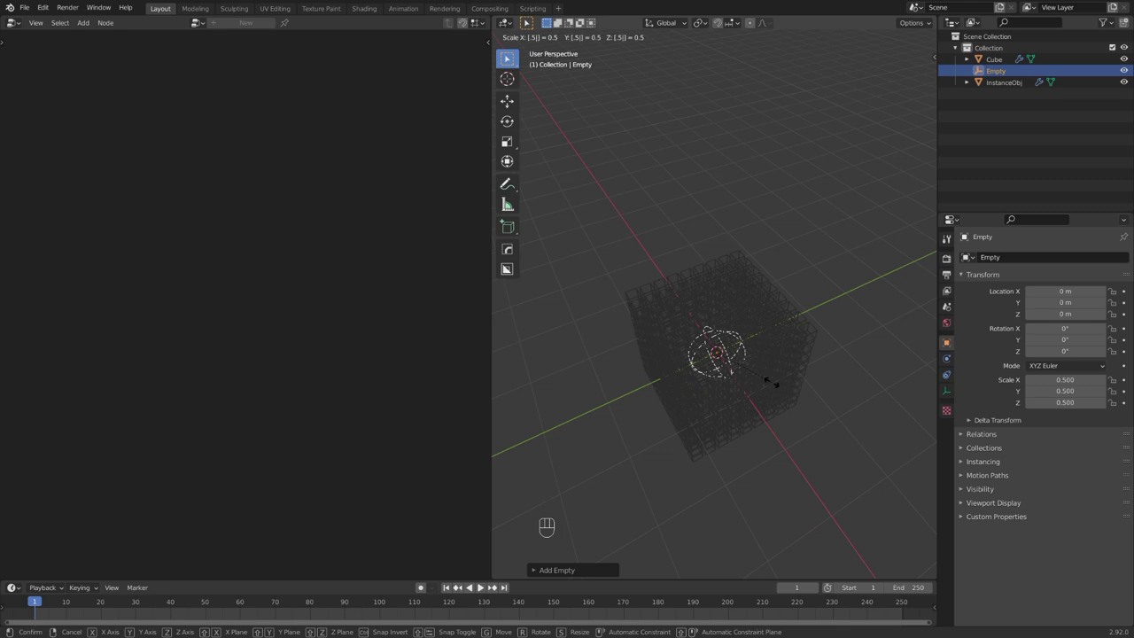
pyautogui.press('Return')
pyautogui.moveTo(772, 385); pyautogui.dragTo(717, 410, button='middle')
pyautogui.press('z')
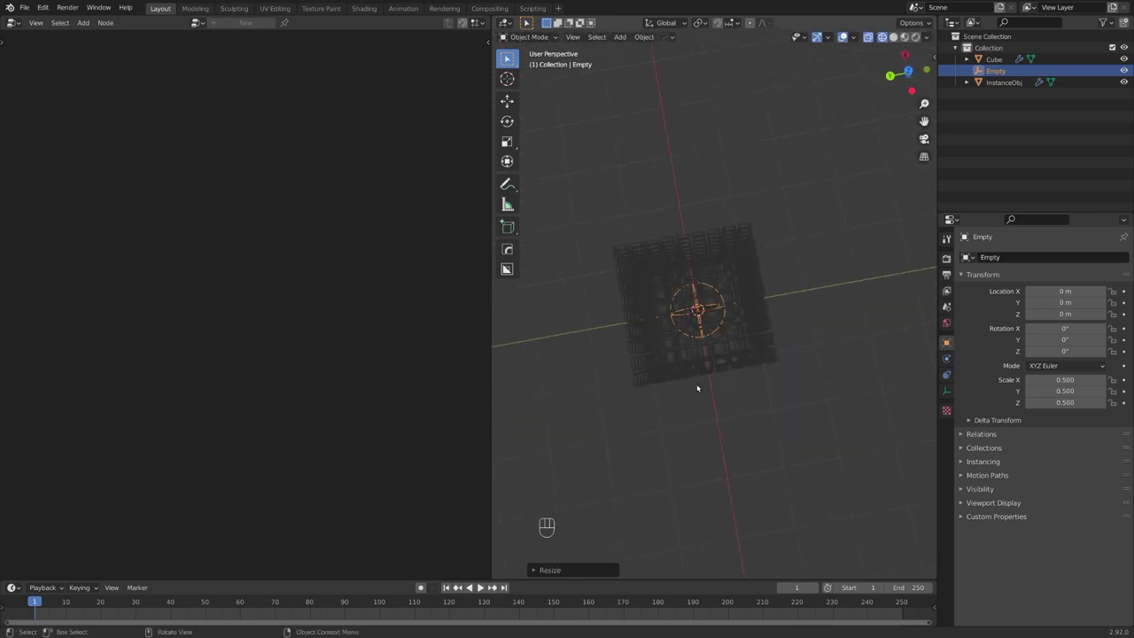
# Add a Bezier circle at the centre and give the empty a Follow Path constraint targeting BezierCircle.
pyautogui.hotkey('shift', 'a')
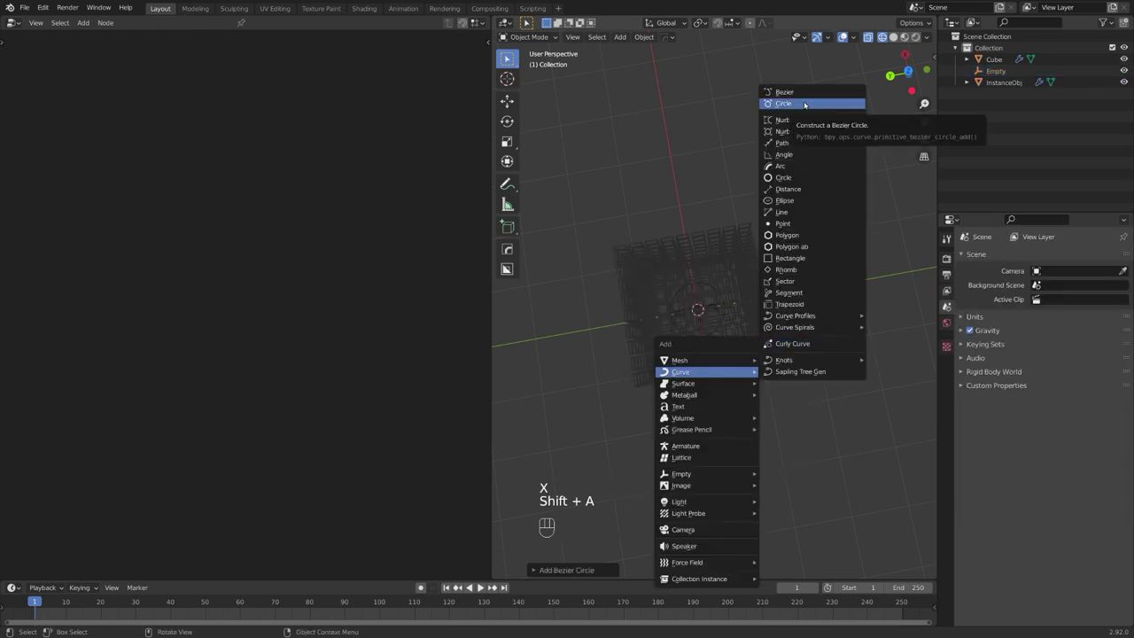
pyautogui.click(804, 104)
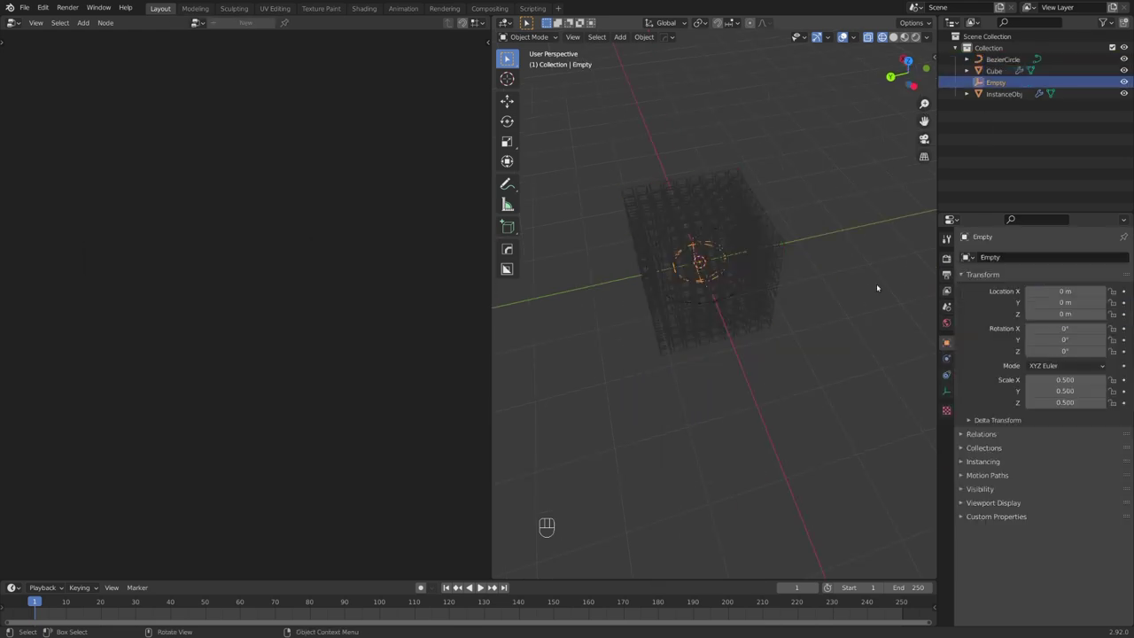
pyautogui.click(947, 374)
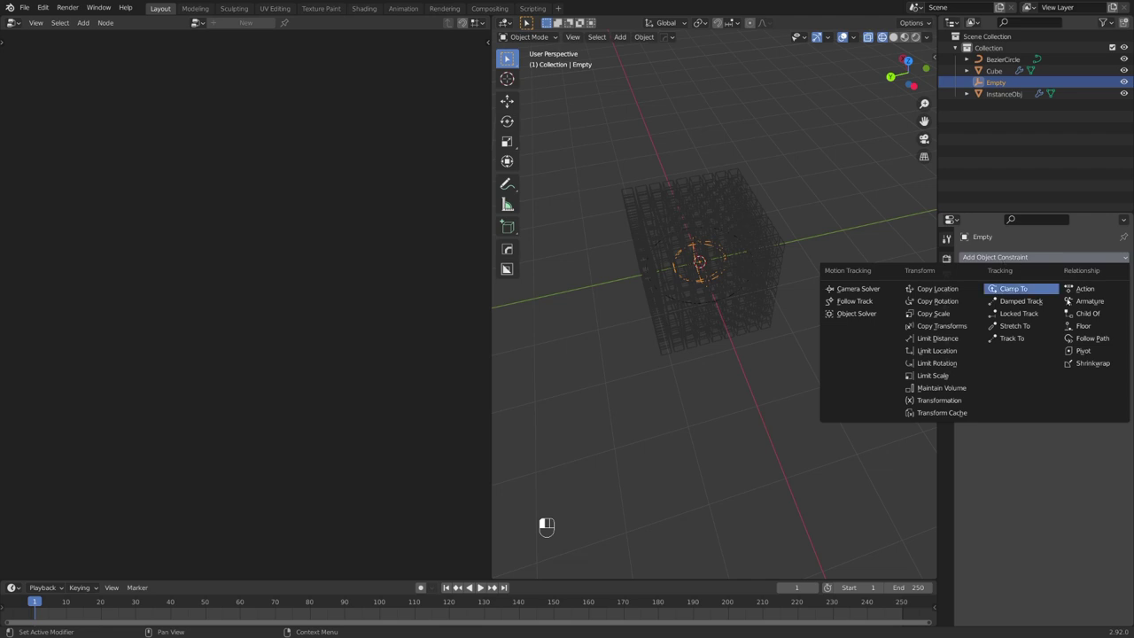
pyautogui.click(1092, 338)
pyautogui.click(1068, 293)
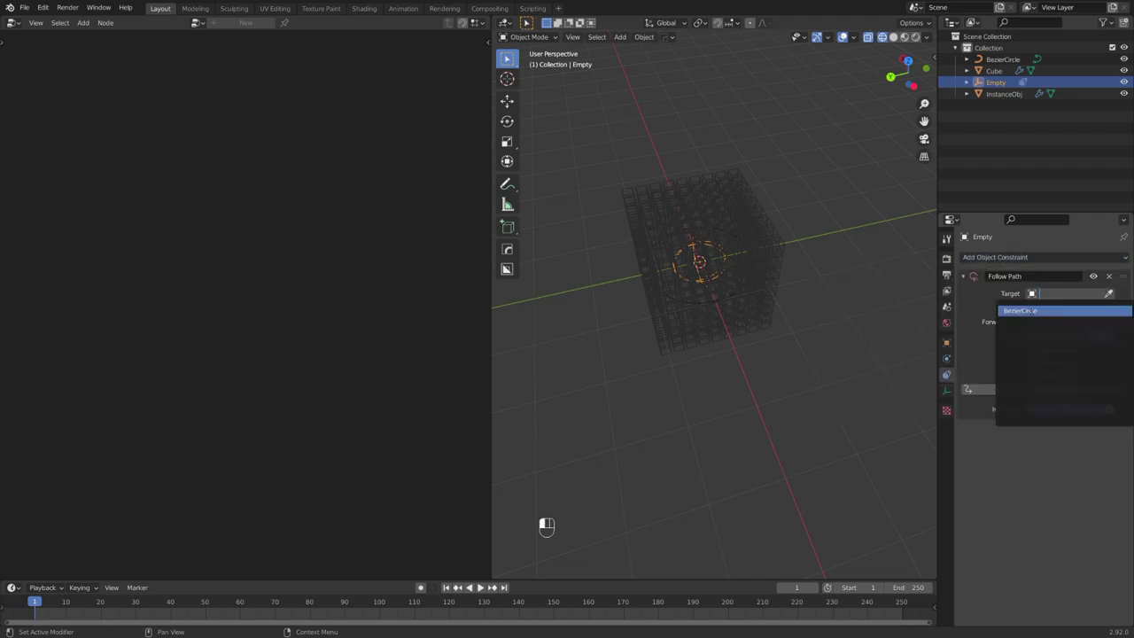
pyautogui.click(1033, 311)
pyautogui.moveTo(876, 317); pyautogui.dragTo(798, 369, button='middle')
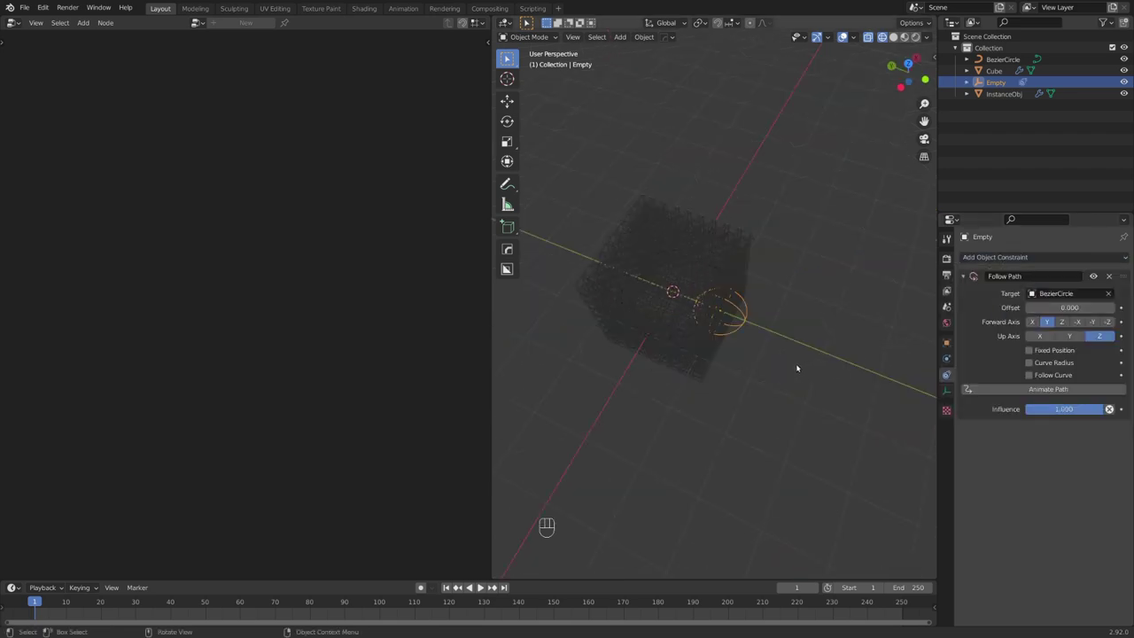
# Keyframe the Follow Path offset at 0 on frame 1 and at 100 on frame 50.
pyautogui.press('i')
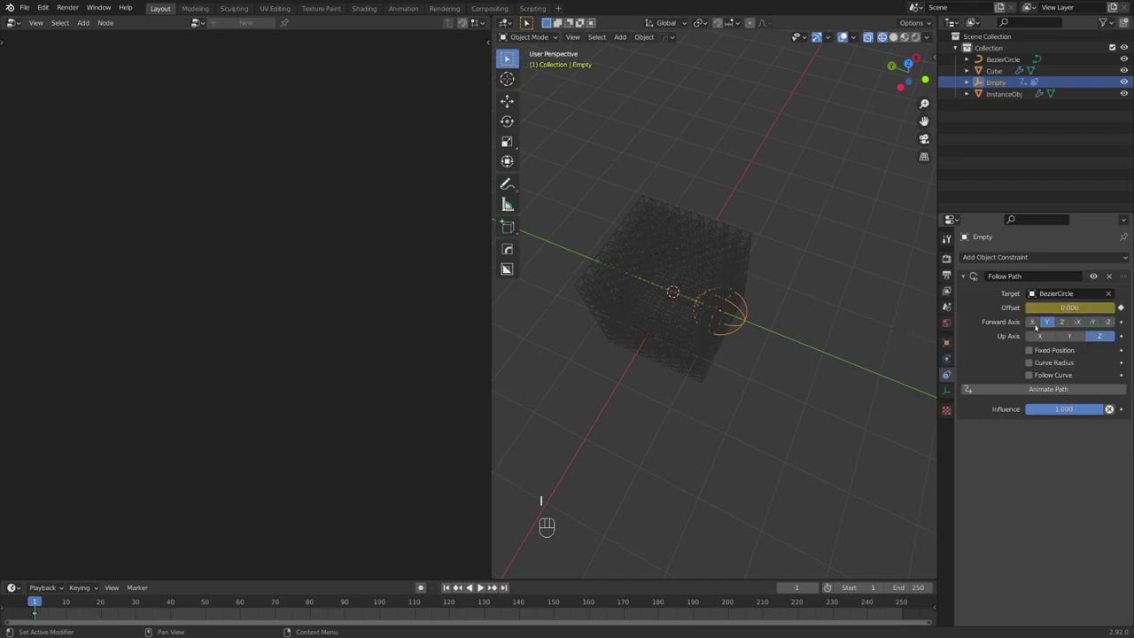
pyautogui.click(205, 608)
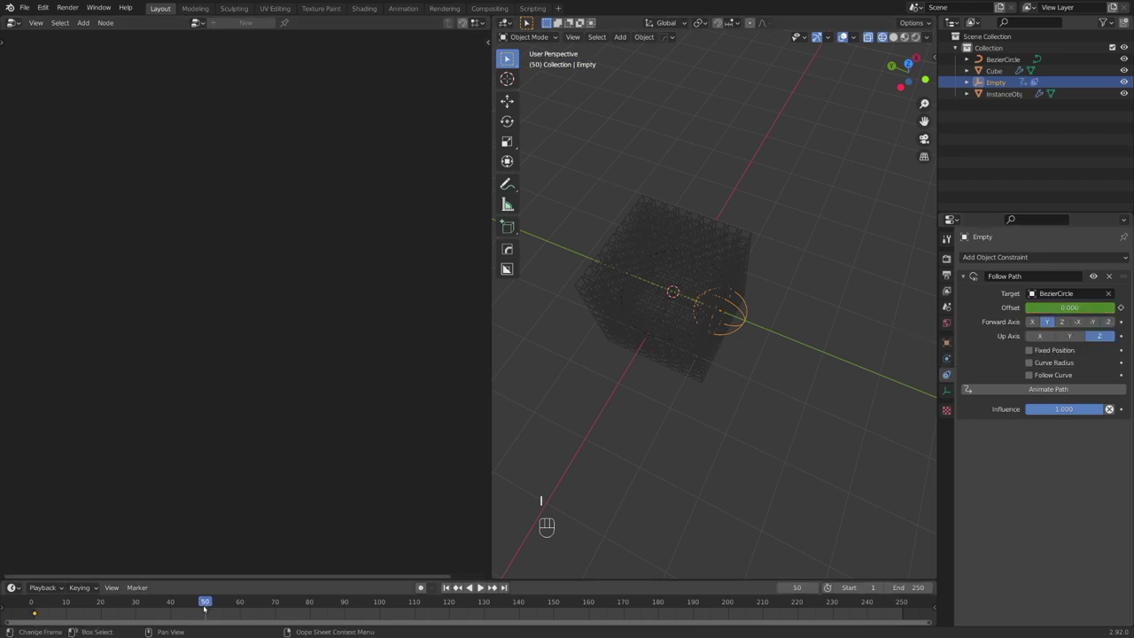
pyautogui.doubleClick(1075, 307)
pyautogui.write('100')
pyautogui.press('Return')
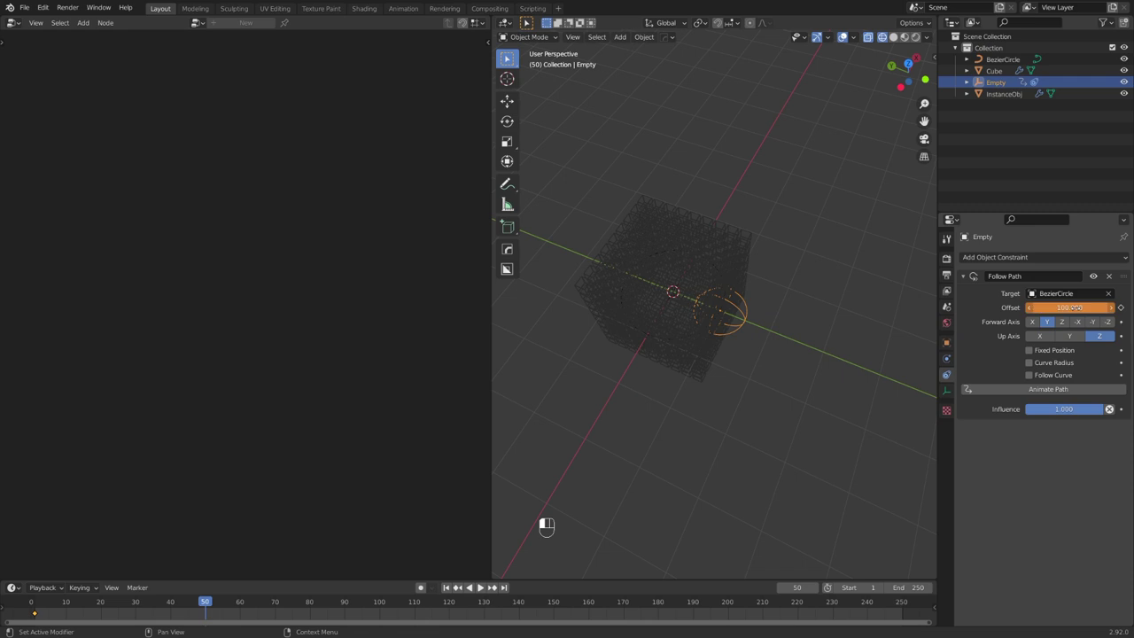
pyautogui.press('i')
# Play back the empty's motion from the start and set the offset keyframes' interpolation to Linear.
pyautogui.hotkey('shift', 'Left')
pyautogui.press('space')
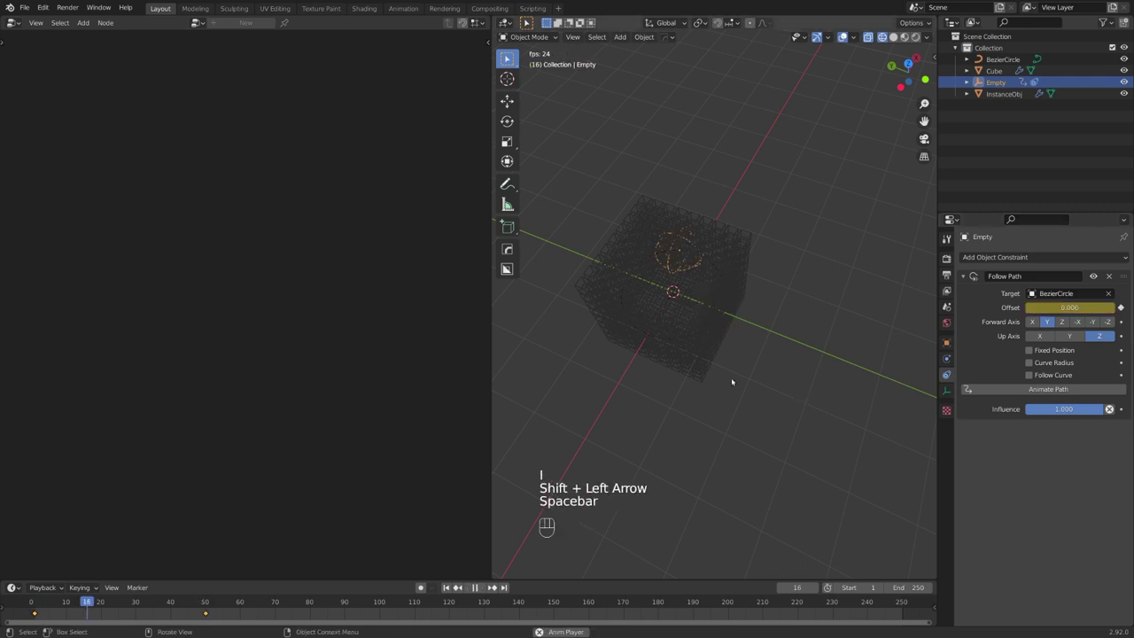
pyautogui.press('space')
pyautogui.hotkey('shift', 'Left')
pyautogui.press('t')
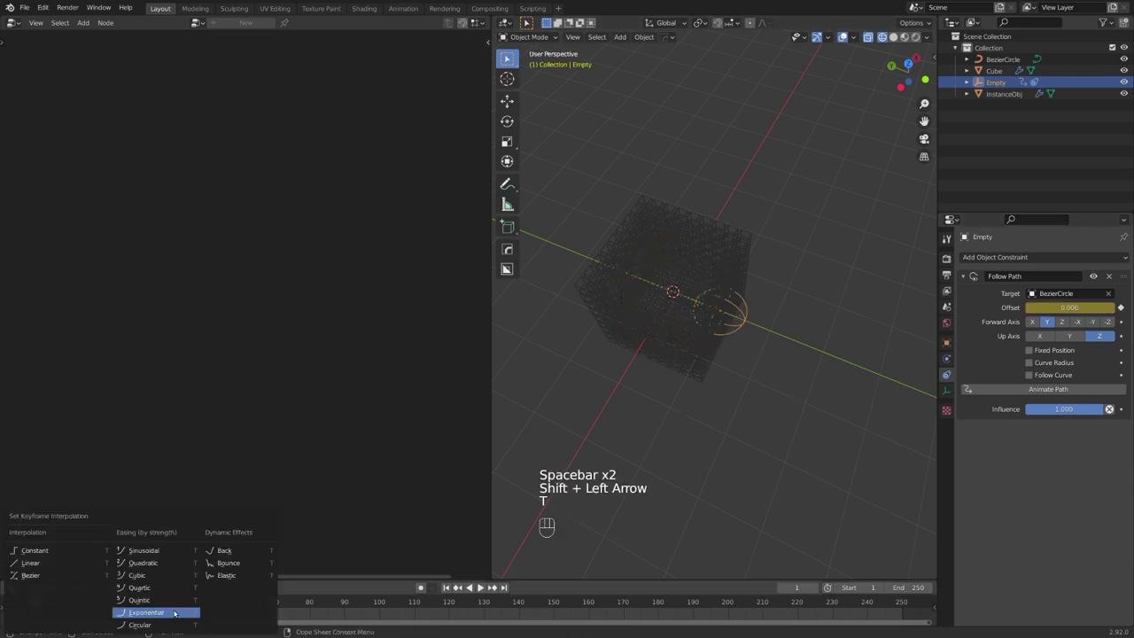
pyautogui.click(85, 562)
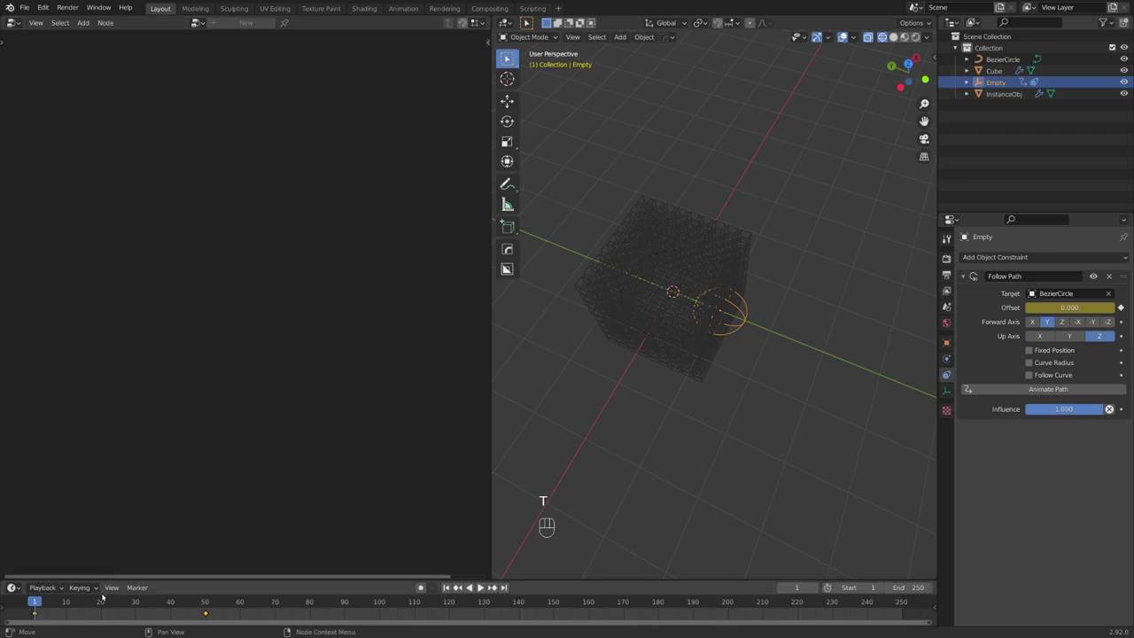
# Split the node editor horizontally, turn the lower area into a Graph Editor and show its sidebar.
pyautogui.moveTo(3, 20); pyautogui.dragTo(7, 255)
pyautogui.click(11, 263)
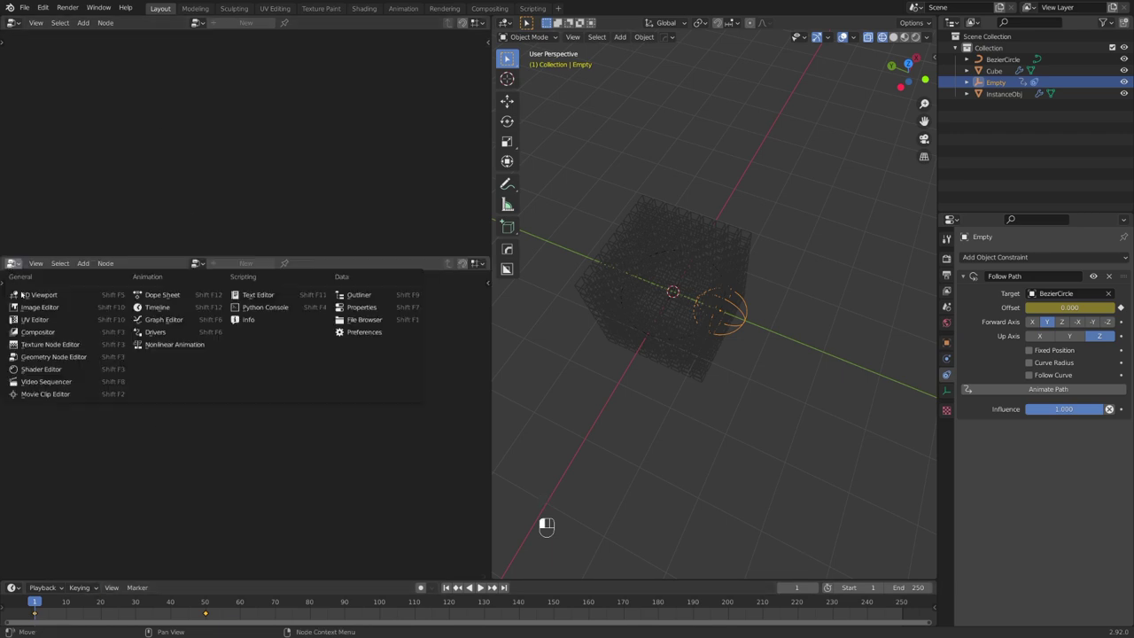
pyautogui.click(164, 324)
pyautogui.press('n')
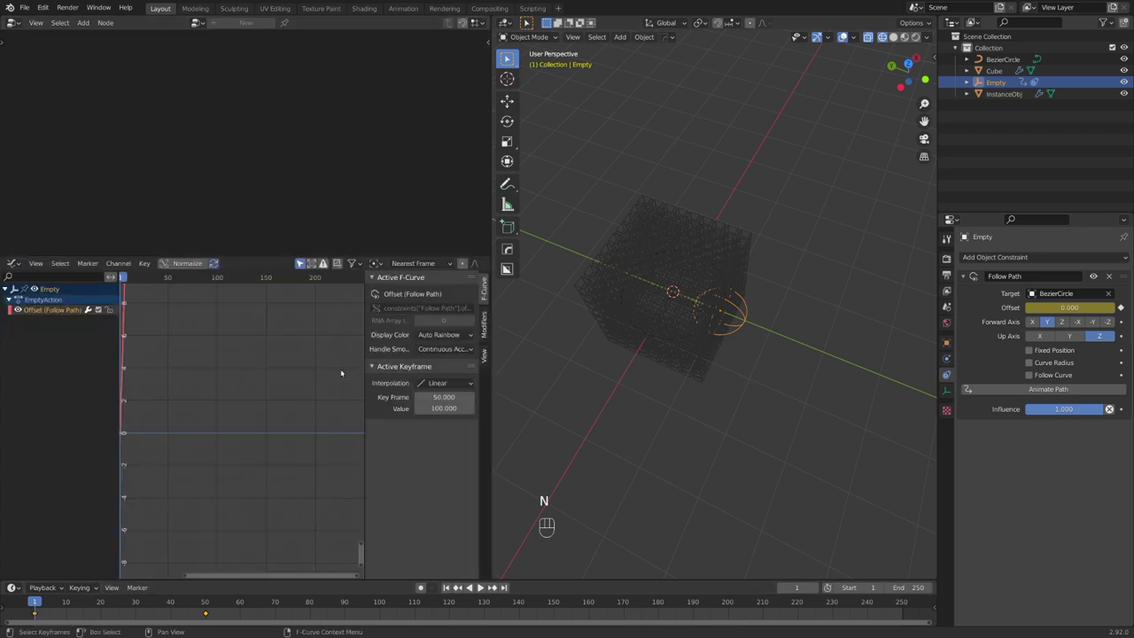
# Add a Cycles modifier to the empty's Follow Path offset F-curve and play back the looping motion.
pyautogui.click(484, 326)
pyautogui.click(429, 294)
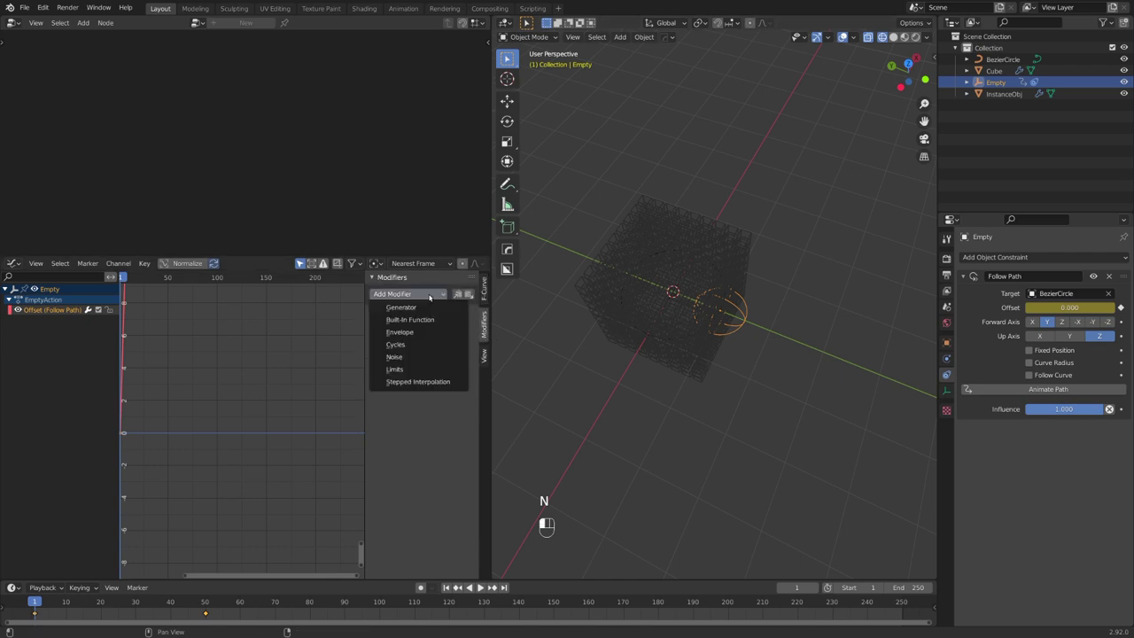
pyautogui.click(395, 344)
pyautogui.press('space')
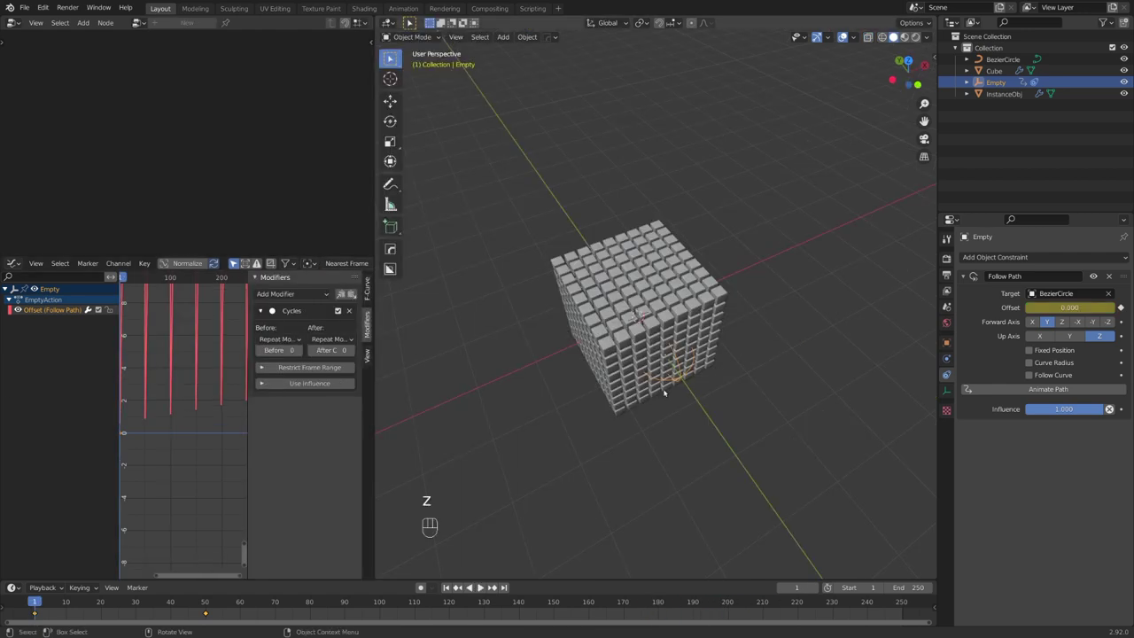
pyautogui.moveTo(665, 393); pyautogui.dragTo(682, 354, button='middle')
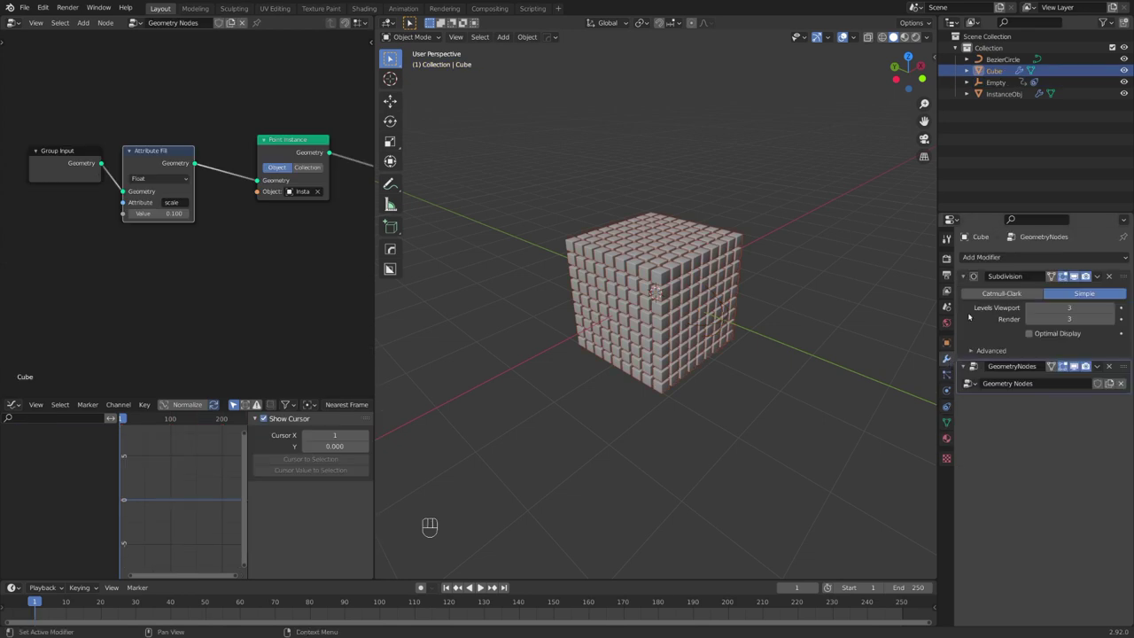
# Apply the cube's Subdivision modifier and turn off the GeometryNodes modifier's display.
pyautogui.click(968, 314)
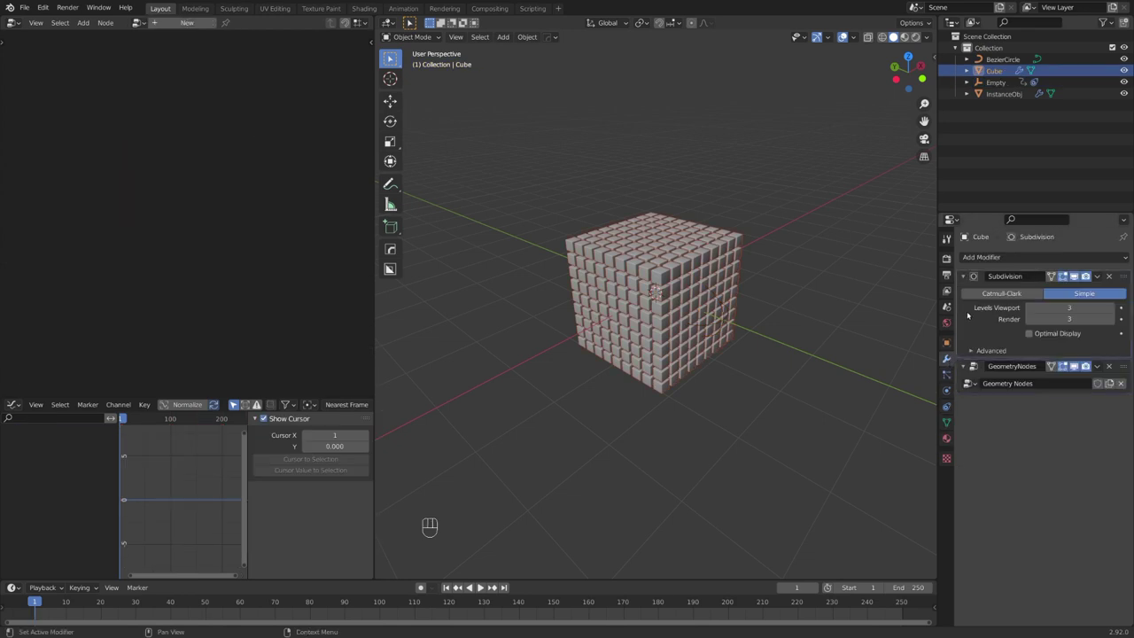
pyautogui.click(1098, 276)
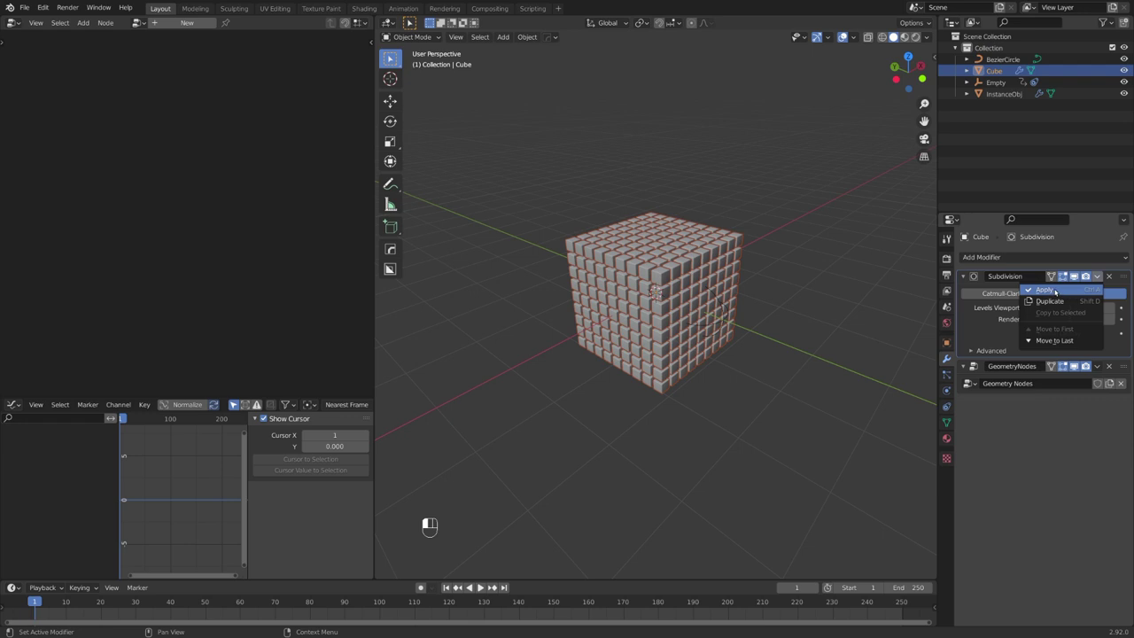
pyautogui.click(1055, 291)
pyautogui.click(1082, 278)
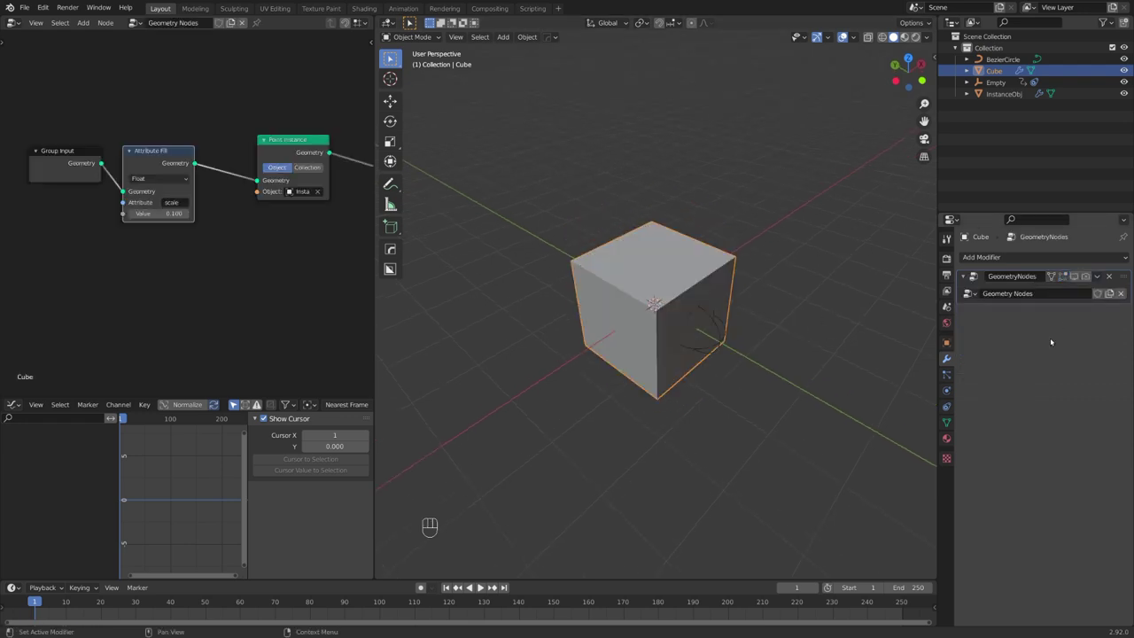
pyautogui.moveTo(734, 367); pyautogui.dragTo(750, 377, button='middle')
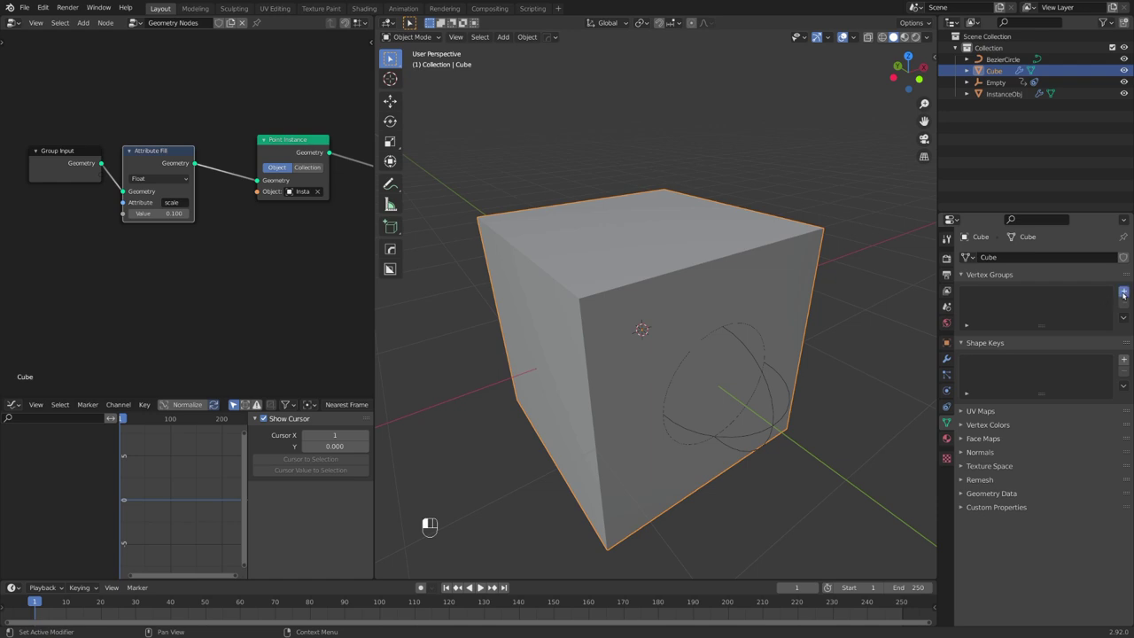
# Add a vertex group named weight to the cube and assign all its vertices to it at weight 1.
pyautogui.click(1124, 293)
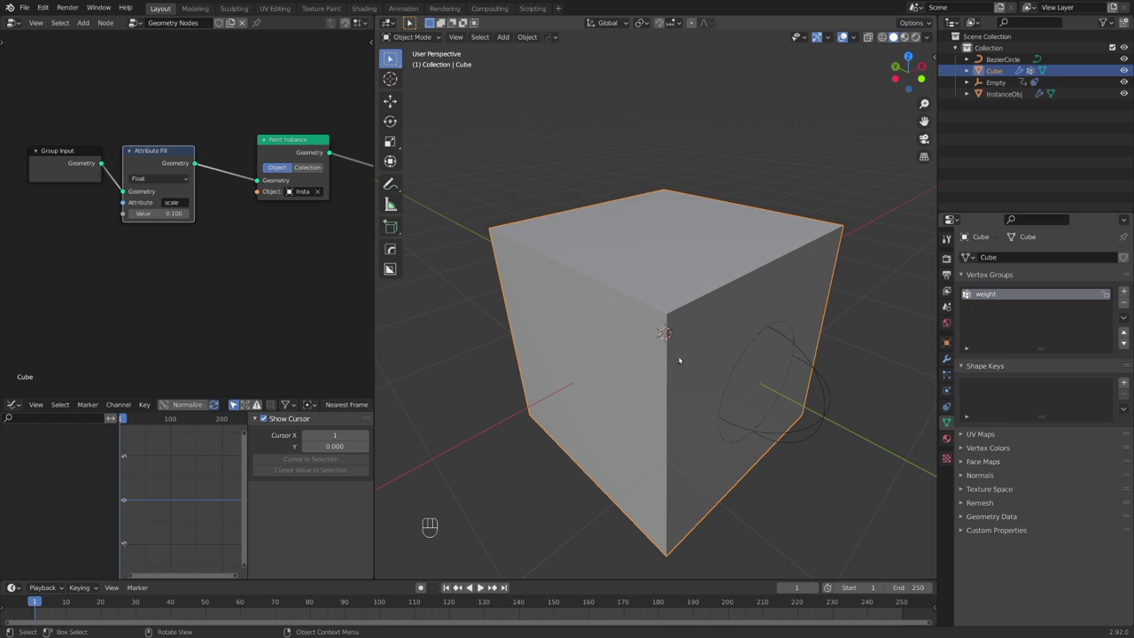
pyautogui.moveTo(680, 359); pyautogui.dragTo(683, 349, button='middle')
pyautogui.press('Tab')
pyautogui.press('a')
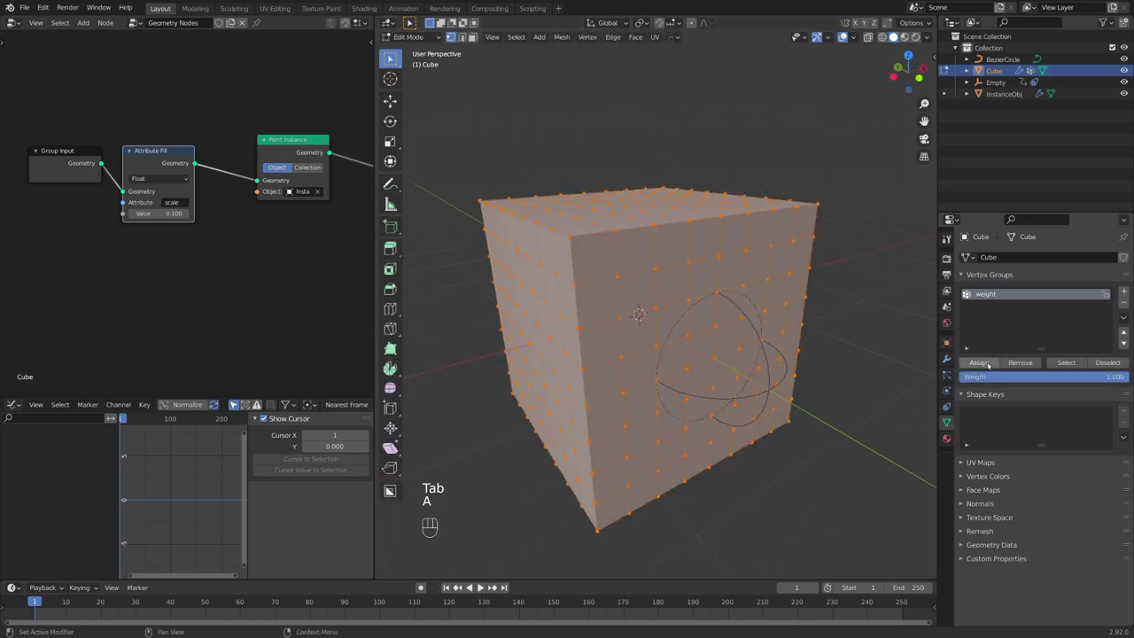
pyautogui.moveTo(764, 310); pyautogui.dragTo(776, 320, button='middle')
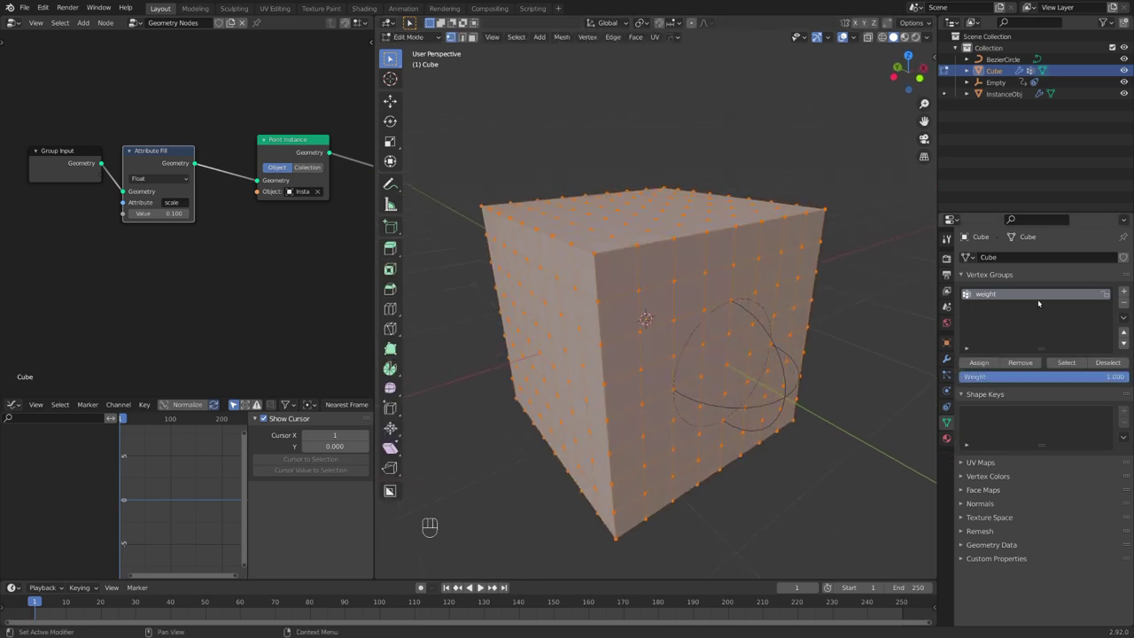
pyautogui.press('Tab')
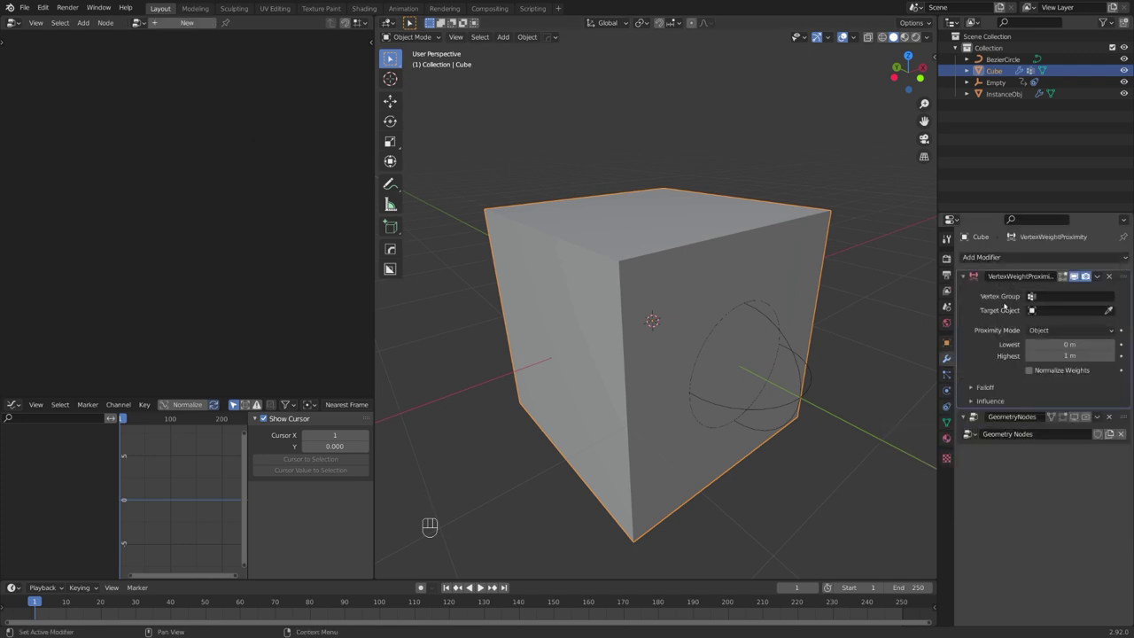
# Give the cube a VertexWeightProximity modifier with vertex group weight, target object Empty and proximity mode Geometry.
pyautogui.click(1048, 296)
pyautogui.click(1033, 314)
pyautogui.click(1046, 310)
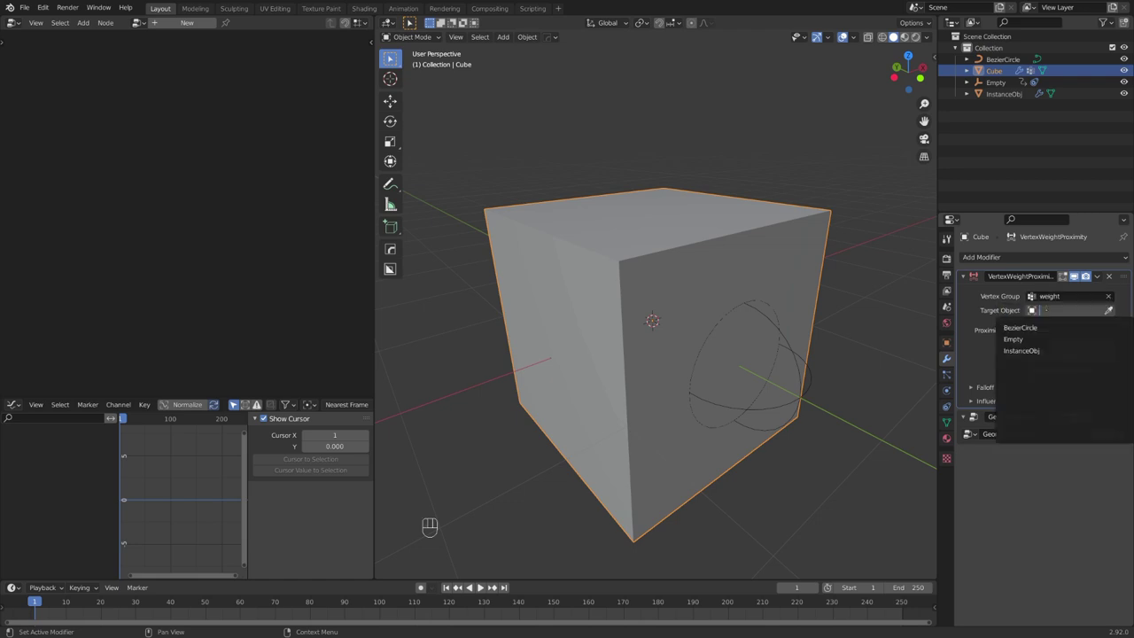
pyautogui.click(1035, 339)
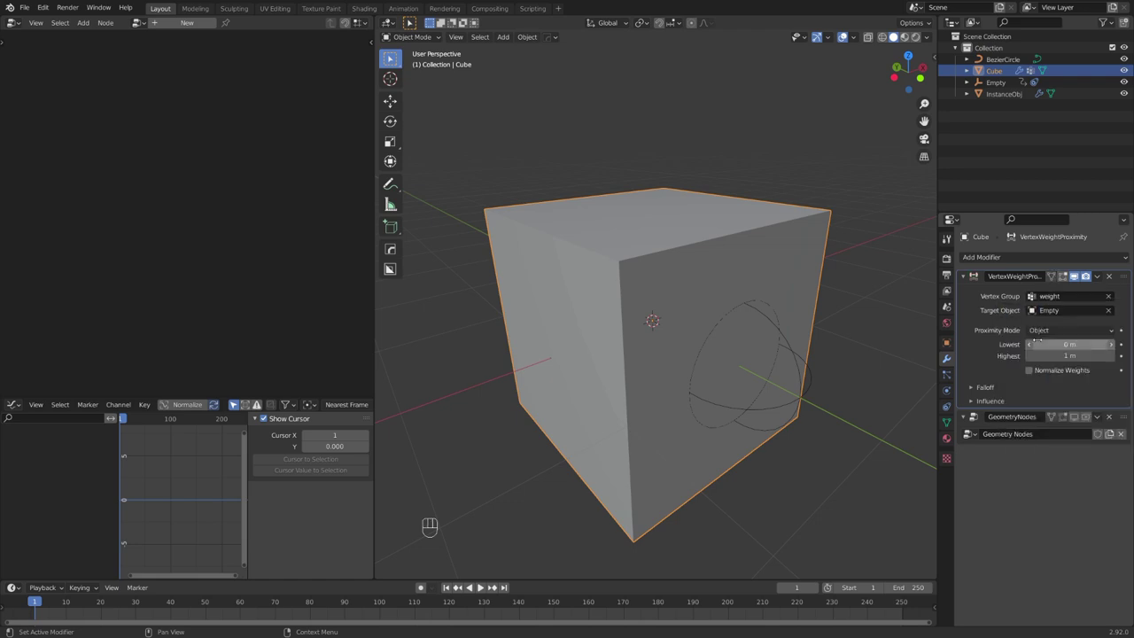
pyautogui.moveTo(850, 372); pyautogui.dragTo(785, 373, button='middle')
pyautogui.scroll(2, 782, 370)
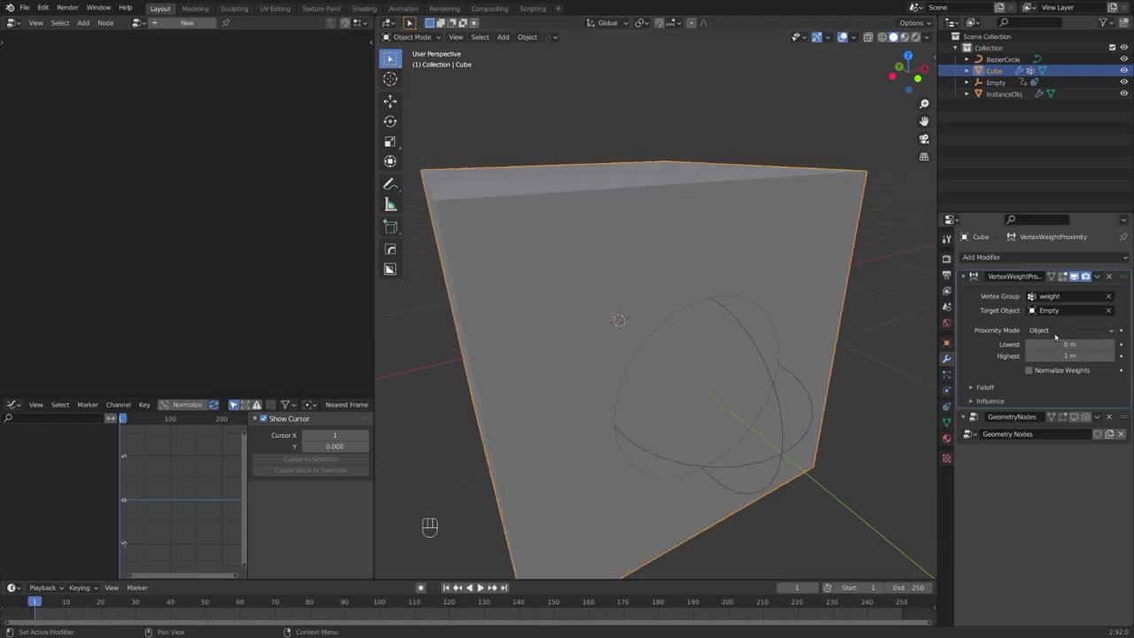
pyautogui.click(1070, 329)
pyautogui.click(1063, 356)
# Inspect the cube's proximity weights in Weight Paint mode and return to Object Mode.
pyautogui.press('Tab')
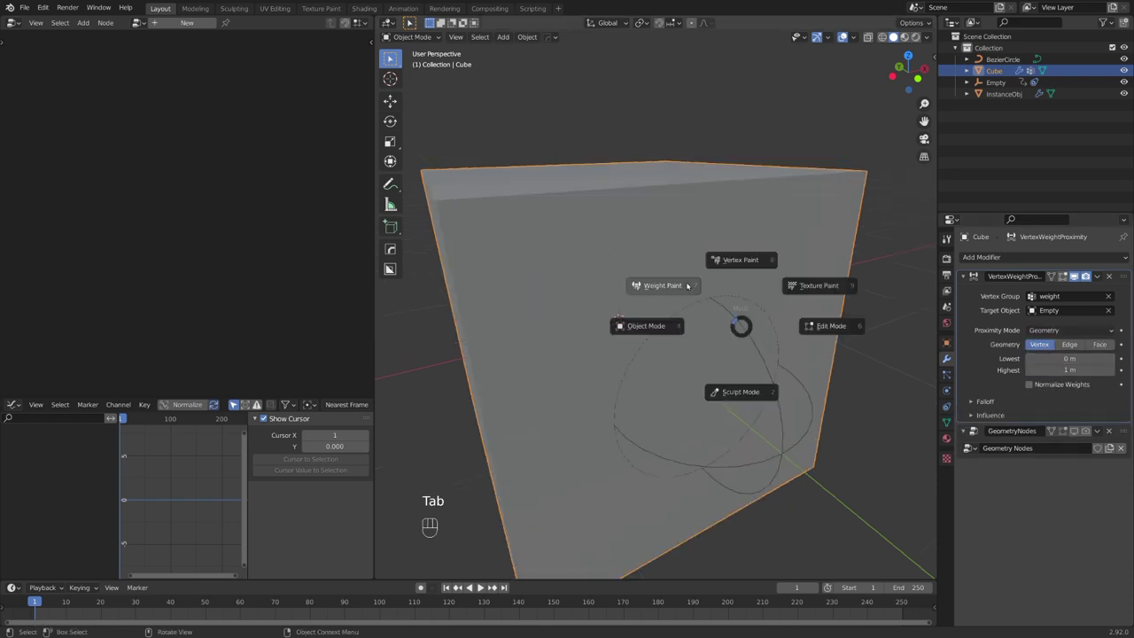
pyautogui.click(687, 284)
pyautogui.scroll(-6, 697, 293)
pyautogui.press('Tab')
pyautogui.press('Tab')
pyautogui.moveTo(680, 327)
pyautogui.mouseDown(button='middle')
pyautogui.moveTo(706, 316)
pyautogui.moveTo(623, 310)
pyautogui.moveTo(684, 319)
pyautogui.mouseUp(button='middle')
pyautogui.click(584, 215)
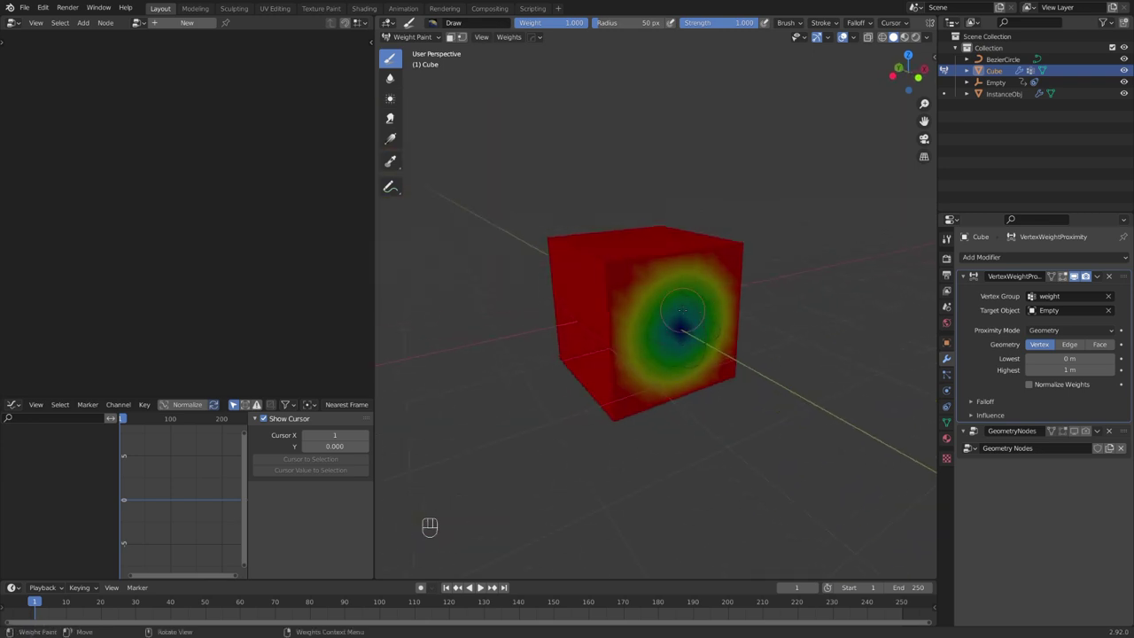
pyautogui.press('Tab')
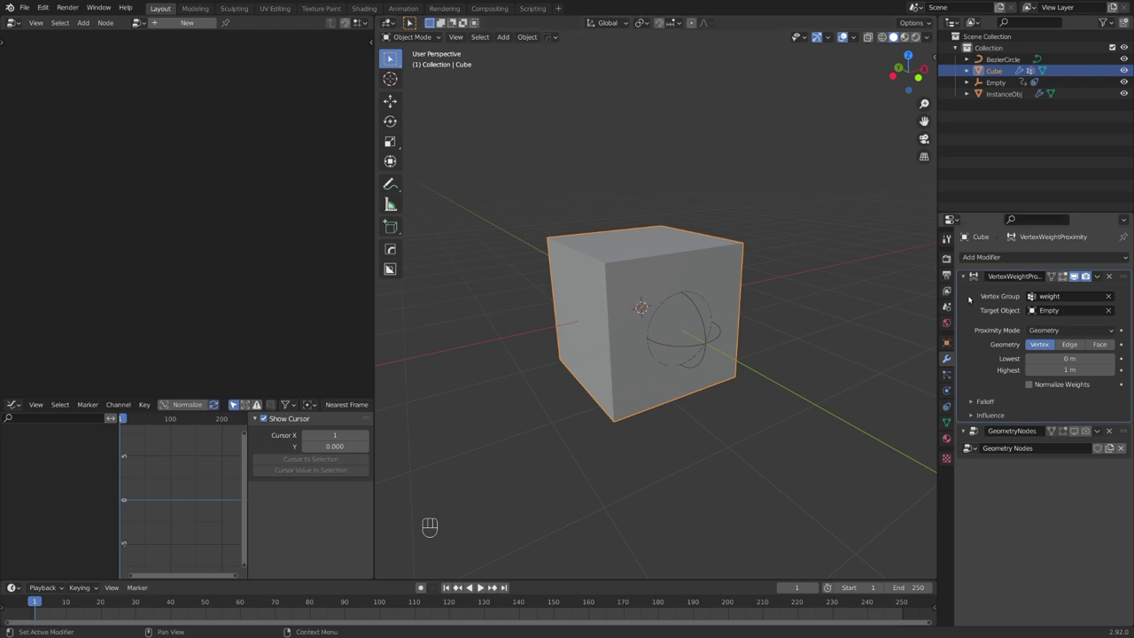
# Re-enable the GeometryNodes modifier and insert an Attribute Mix node between Attribute Fill and Point Instance.
pyautogui.click(983, 443)
pyautogui.click(1085, 430)
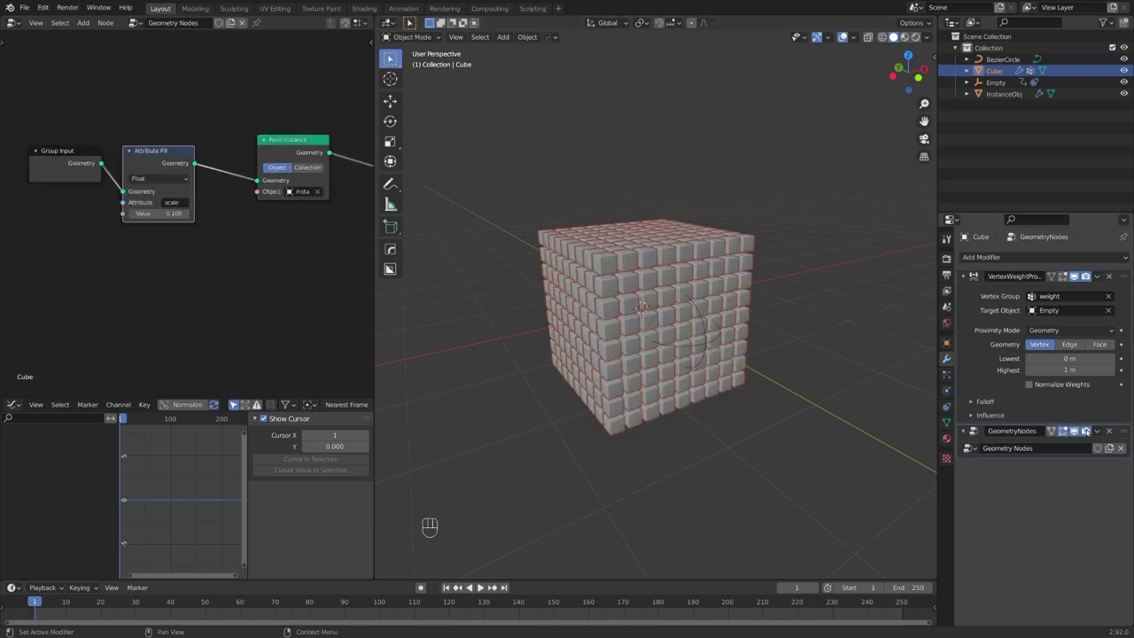
pyautogui.moveTo(534, 284); pyautogui.dragTo(576, 296, button='middle')
pyautogui.hotkey('shift', 'a')
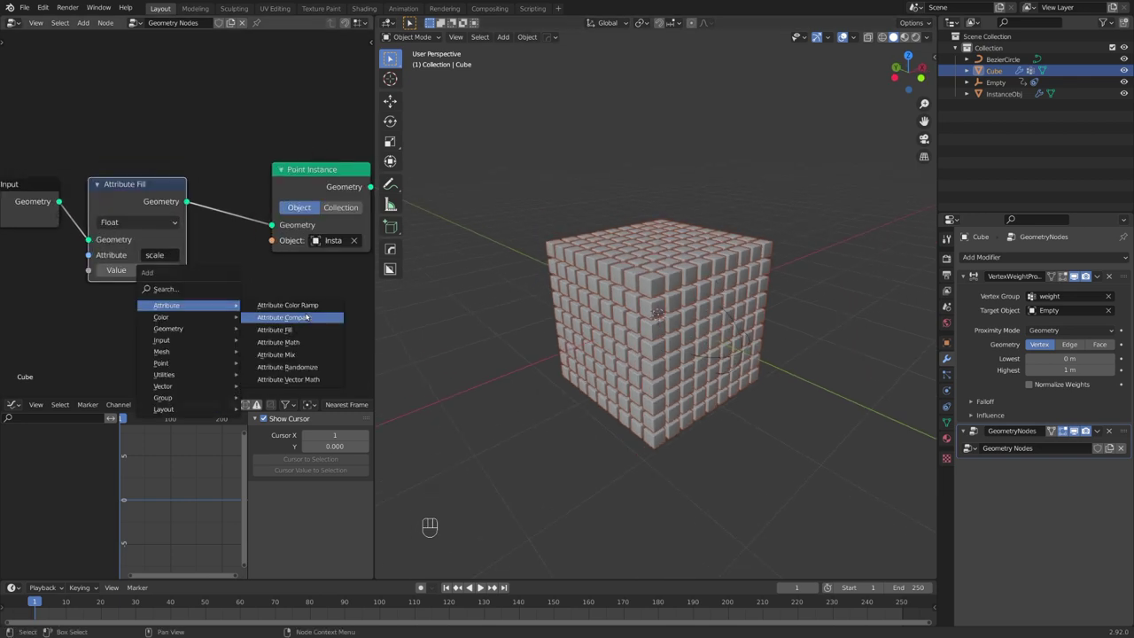
pyautogui.click(282, 354)
pyautogui.click(277, 285)
pyautogui.moveTo(140, 280); pyautogui.dragTo(182, 286, button='middle')
# Duplicate the Attribute Fill node onto the link before Attribute Mix and set the copy to attribute scale2, value 0.05.
pyautogui.moveTo(66, 192); pyautogui.dragTo(38, 193)
pyautogui.moveTo(180, 209); pyautogui.dragTo(136, 206)
pyautogui.hotkey('shift', 'd')
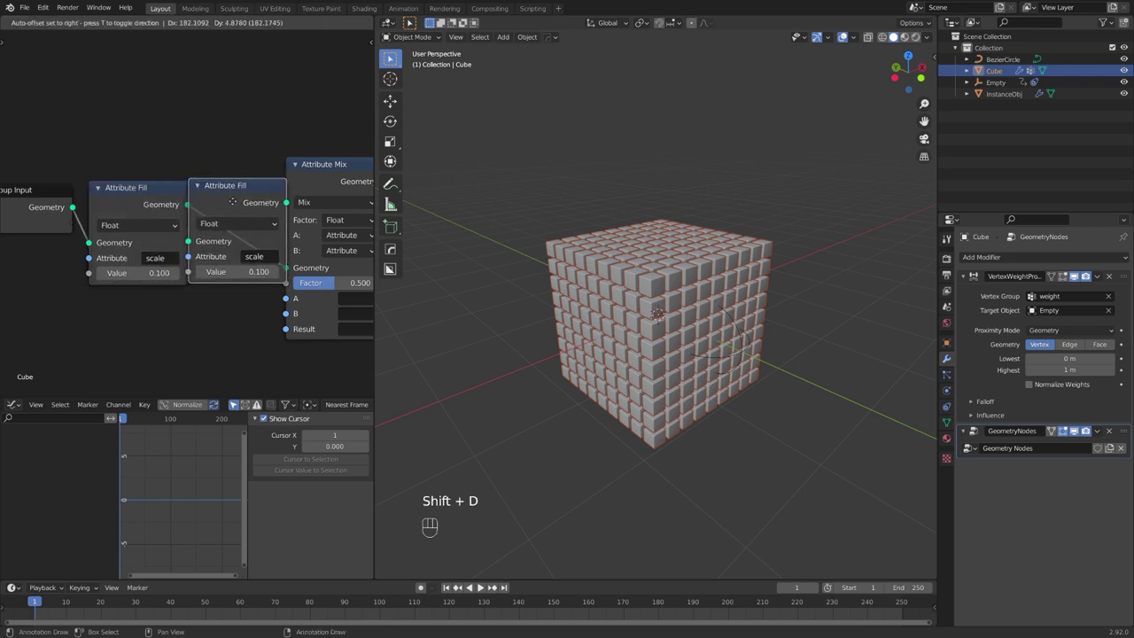
pyautogui.click(284, 227)
pyautogui.click(323, 254)
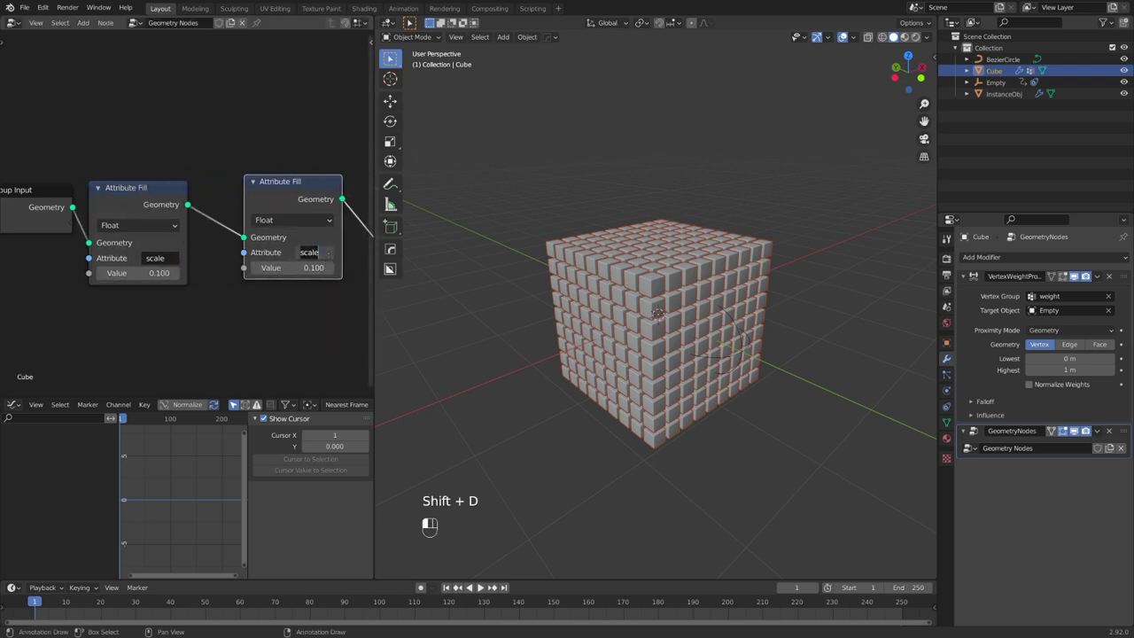
pyautogui.write('2')
pyautogui.press('Tab')
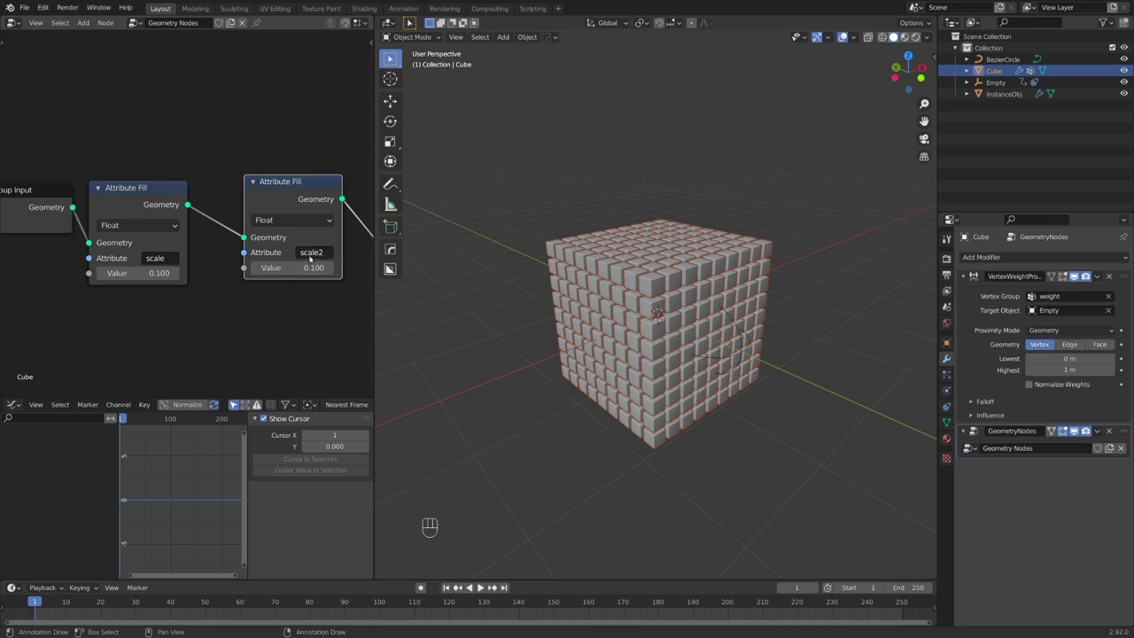
pyautogui.write('.0')
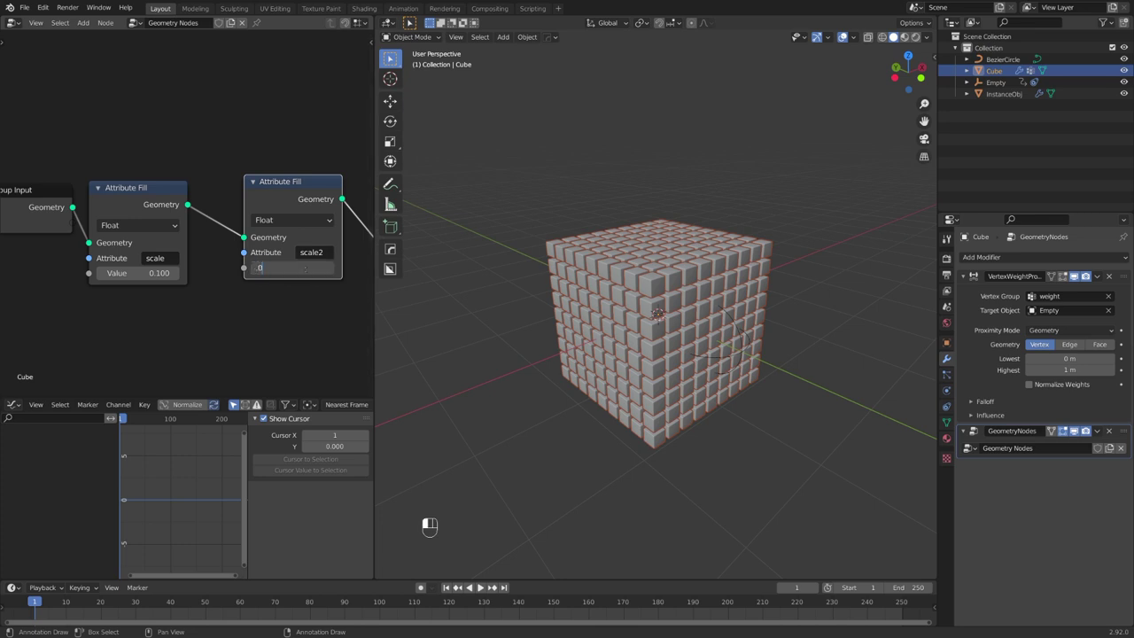
pyautogui.write('5')
pyautogui.press('Return')
# Switch the Attribute Mix node's factor type to Attribute and set the factor to weight.
pyautogui.moveTo(341, 288); pyautogui.dragTo(208, 290, button='middle')
pyautogui.scroll(-2, 254, 302)
pyautogui.scroll(3, 287, 258)
pyautogui.scroll(-4, 177, 289)
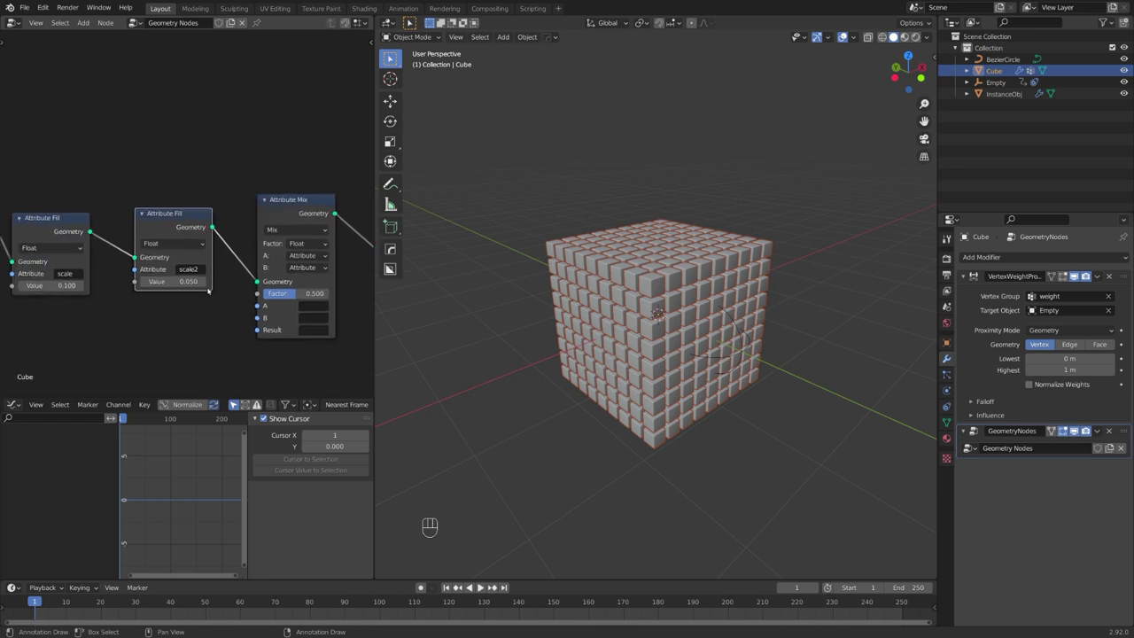
pyautogui.click(304, 246)
pyautogui.click(304, 257)
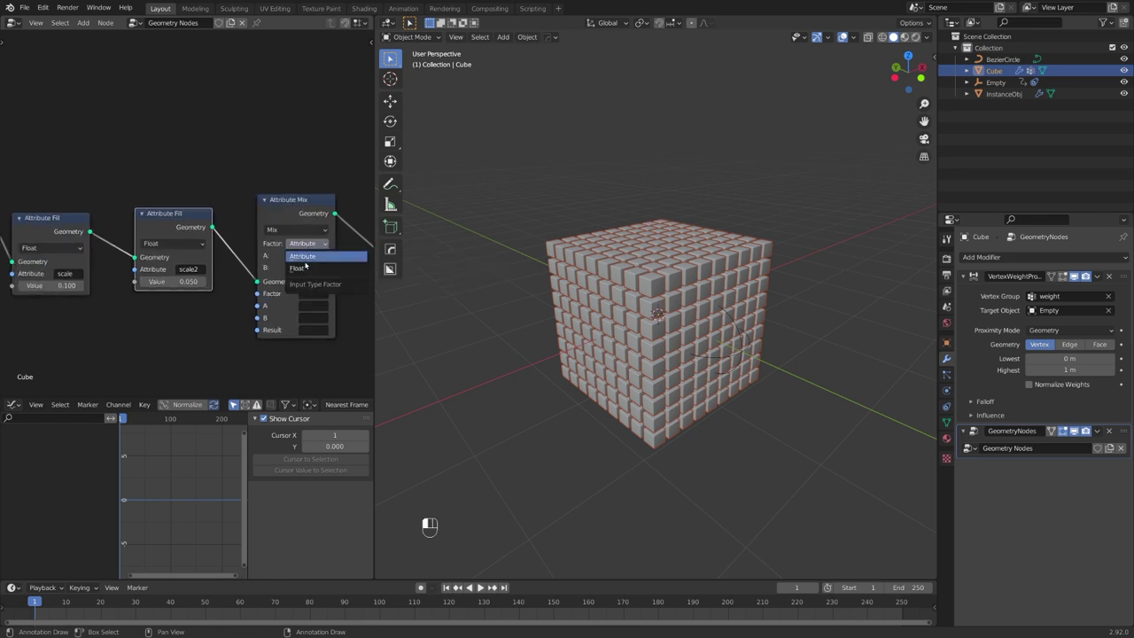
pyautogui.click(310, 256)
pyautogui.click(307, 298)
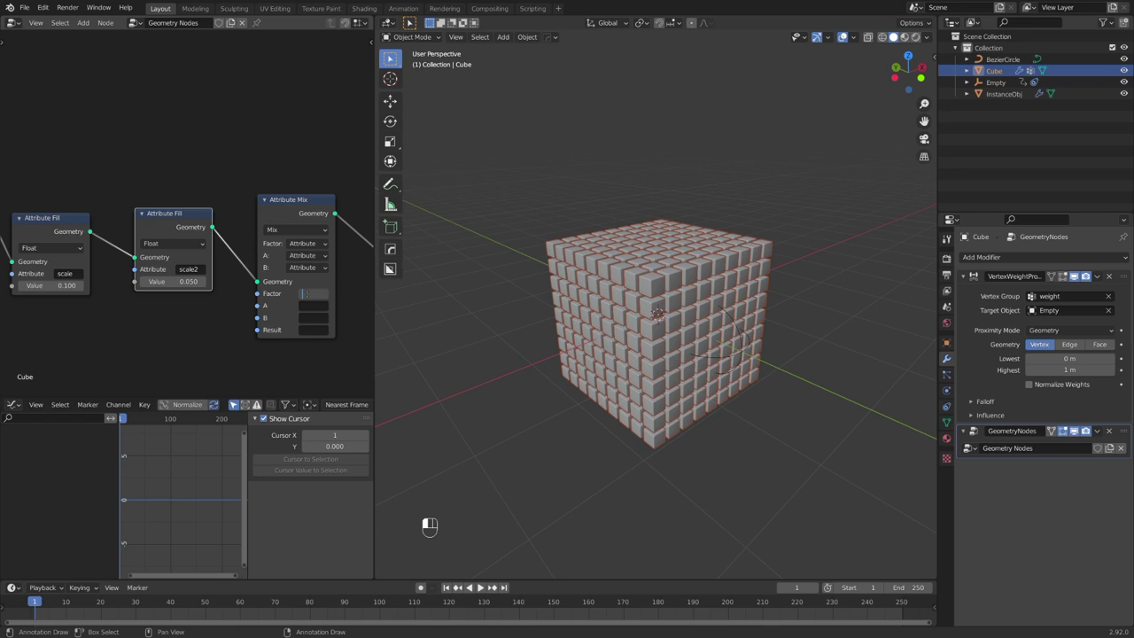
pyautogui.write('weight')
pyautogui.press('Return')
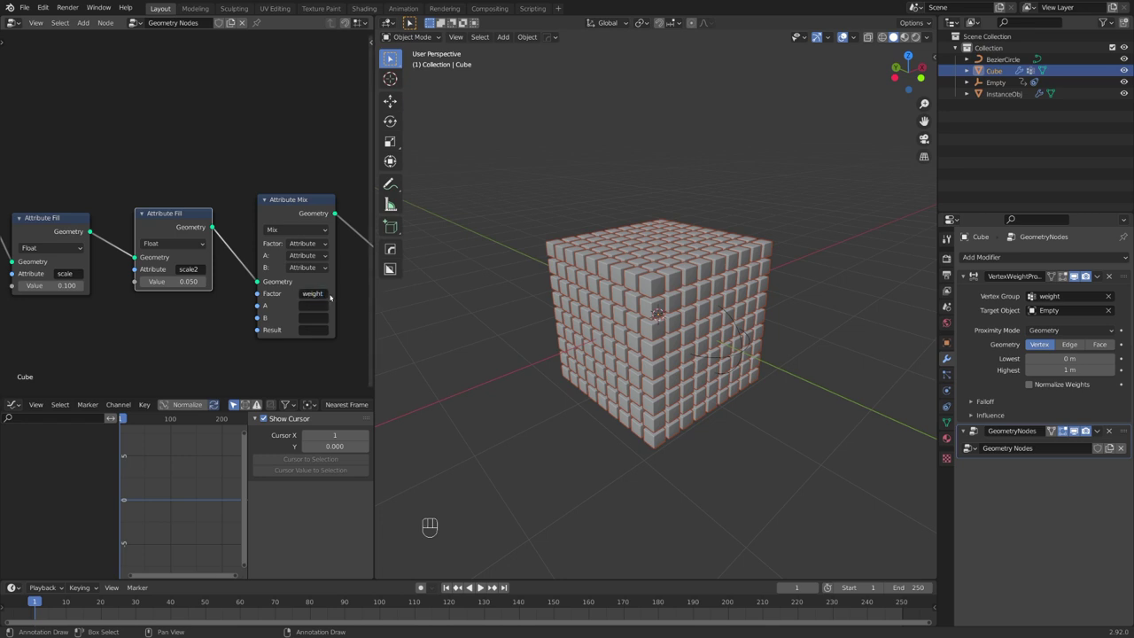
# Fill in the Attribute Mix node with A as scale, B as scale2 and Result as scale.
pyautogui.scroll(2, 266, 306)
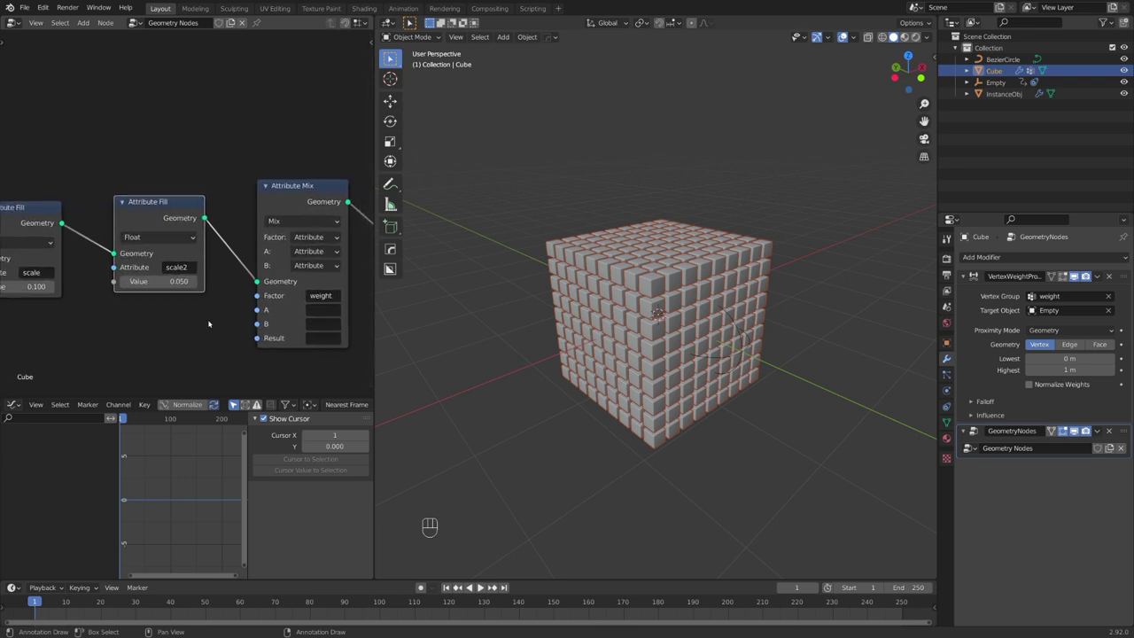
pyautogui.click(316, 309)
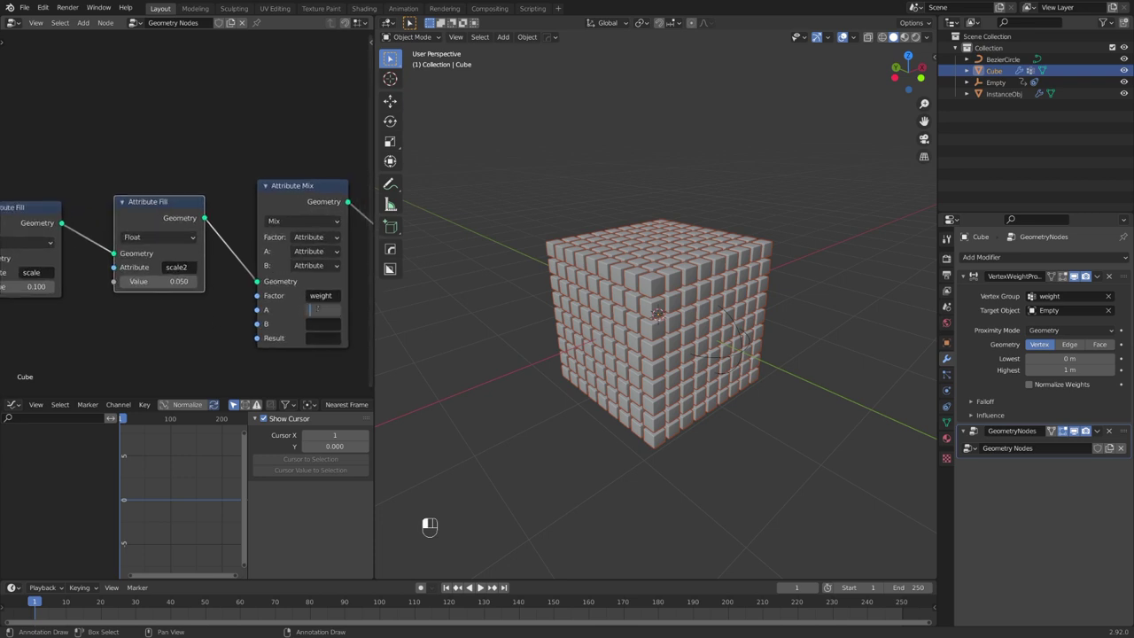
pyautogui.write('scale')
pyautogui.click(327, 324)
pyautogui.write('scale2')
pyautogui.click(317, 338)
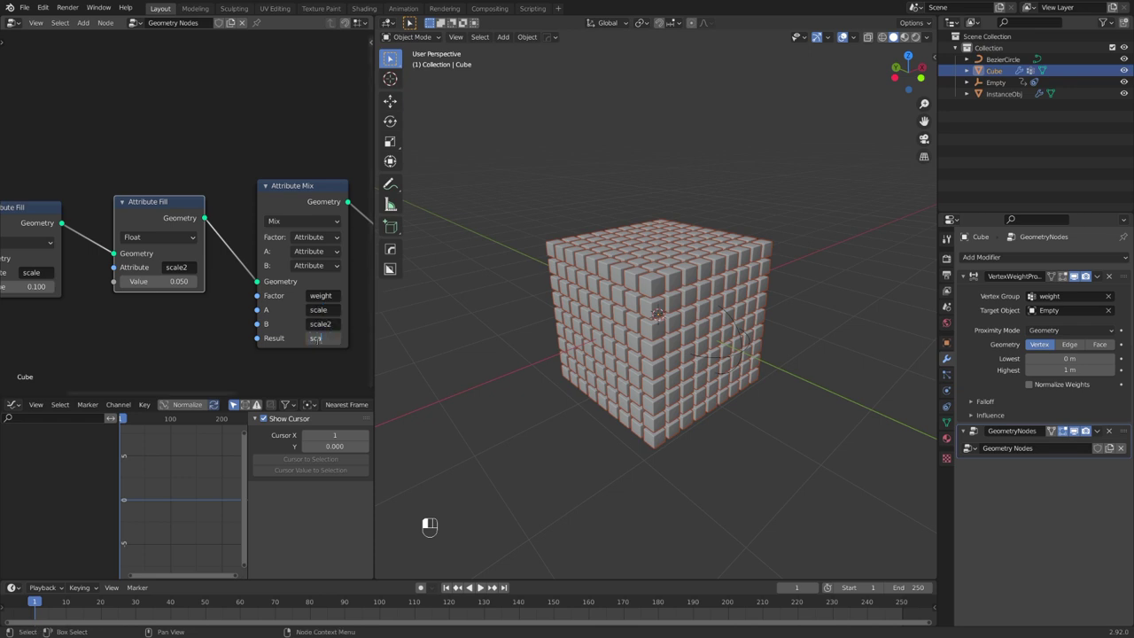
pyautogui.press('Return')
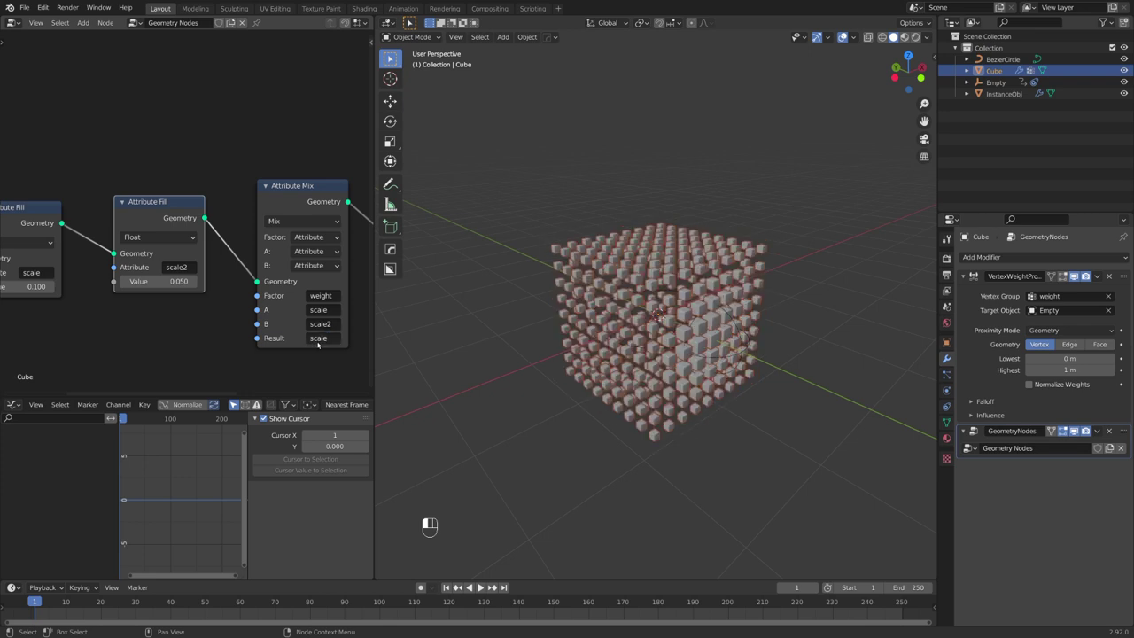
pyautogui.moveTo(645, 413); pyautogui.dragTo(591, 378, button='middle')
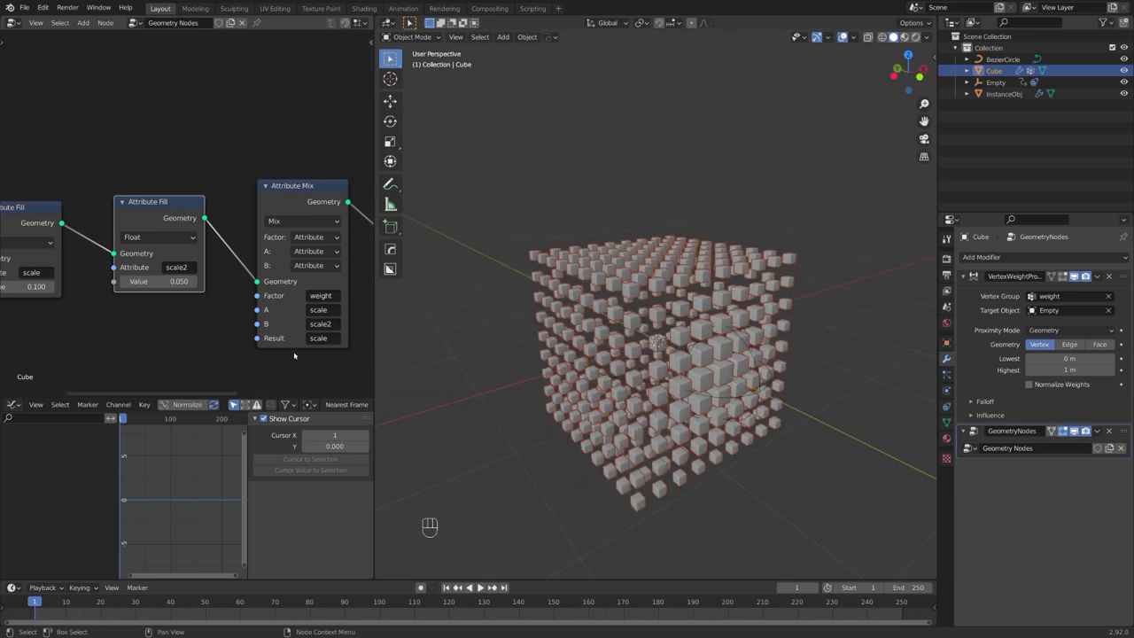
# Change the Attribute Mix node's B input to scale and its A input to scalew.
pyautogui.hotkey('ctrl', 'z')
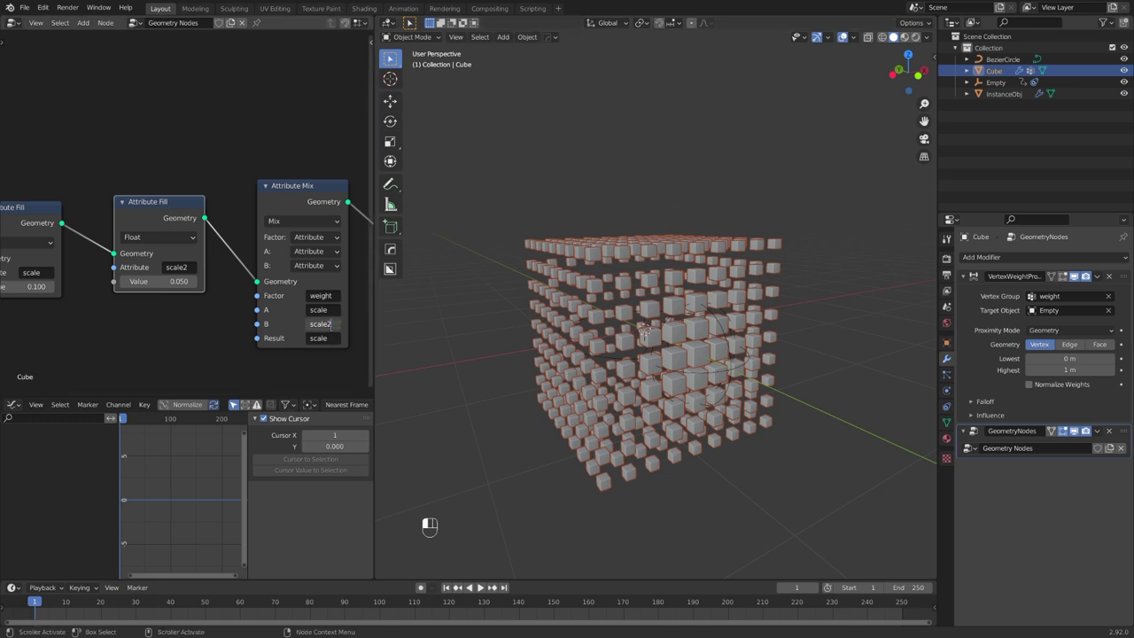
pyautogui.press('BackSpace')
pyautogui.press('Return')
pyautogui.click(335, 310)
pyautogui.write('w')
pyautogui.press('Return')
# Play back the animation and examine how the cube instances scale as the empty circles.
pyautogui.moveTo(634, 357); pyautogui.dragTo(558, 359, button='middle')
pyautogui.press('space')
pyautogui.moveTo(655, 355); pyautogui.dragTo(627, 379, button='middle')
pyautogui.scroll(-3, 620, 376)
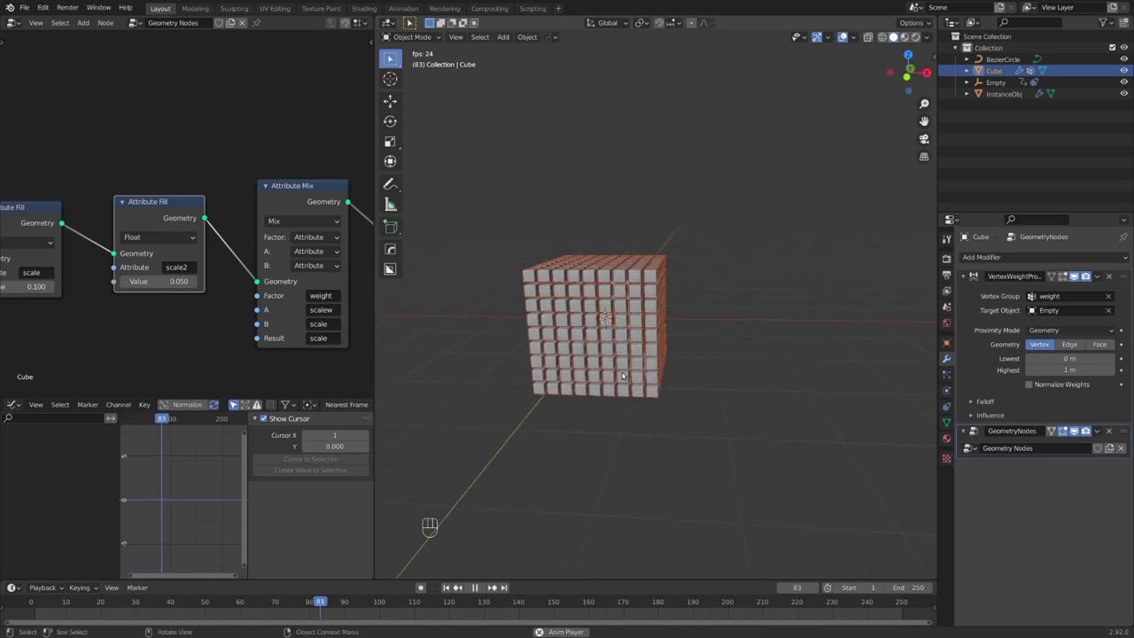
pyautogui.press('space')
# Add a camera to the scene and clear its rotation and location so it sits unrotated at the world origin.
pyautogui.moveTo(622, 372); pyautogui.dragTo(665, 362, button='middle')
pyautogui.hotkey('shift', 'a')
pyautogui.moveTo(665, 361)
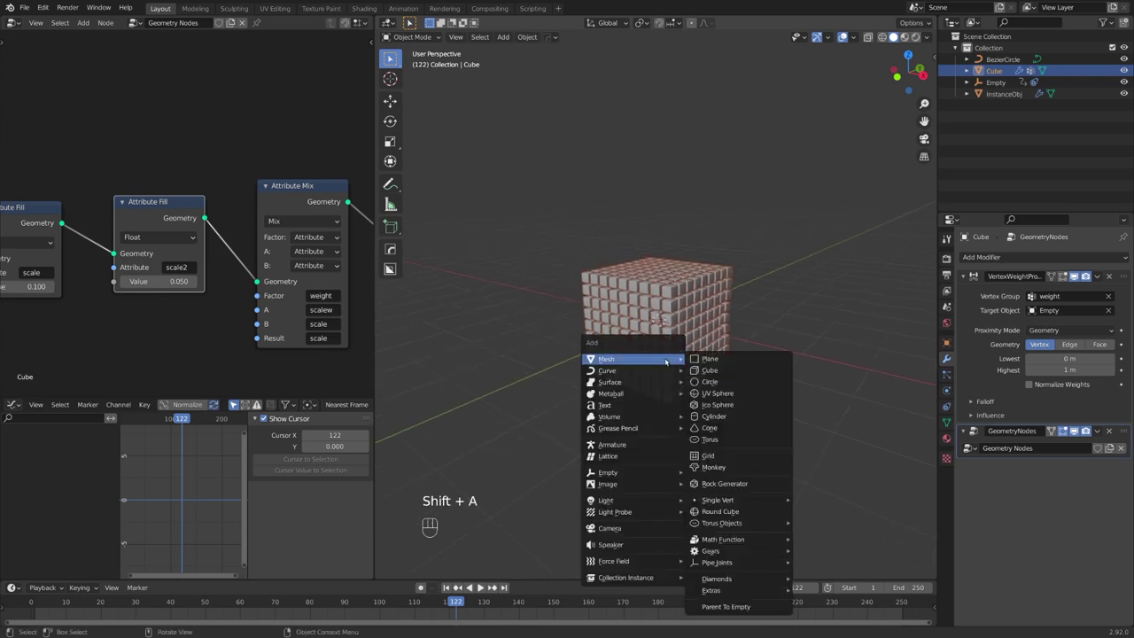
pyautogui.hotkey('shift', 'a')
pyautogui.click(665, 565)
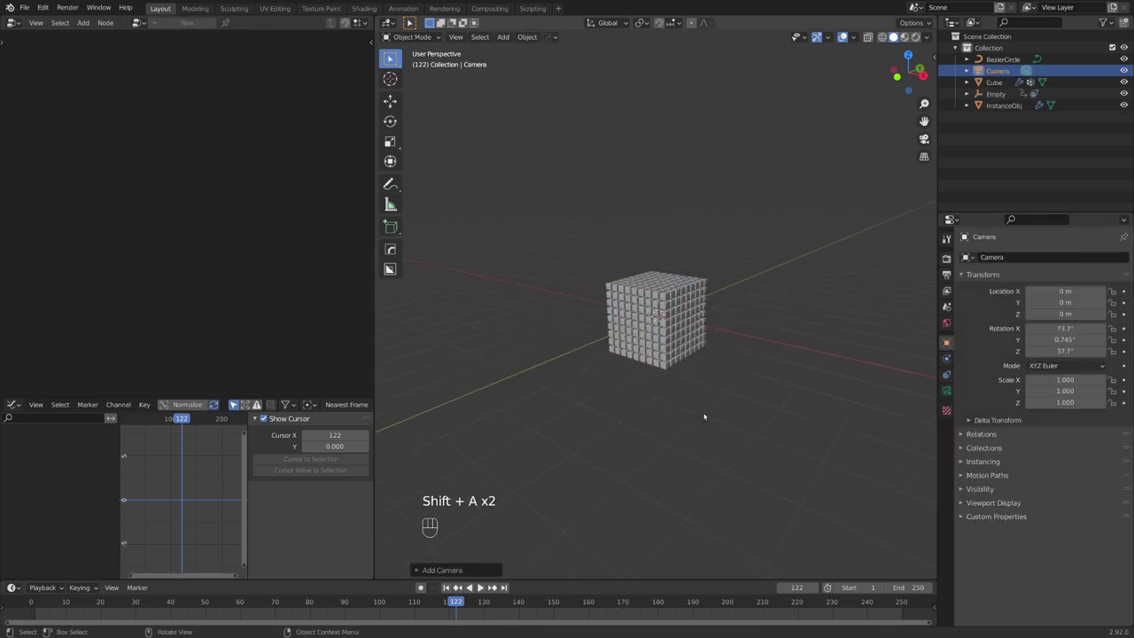
pyautogui.moveTo(705, 416); pyautogui.dragTo(671, 390, button='middle')
pyautogui.hotkey('alt', 'r')
pyautogui.hotkey('alt', 'g')
pyautogui.hotkey('alt', 'g')
# Move the camera along the Y axis to -10 m.
pyautogui.scroll(-3, 678, 395)
pyautogui.press('g')
pyautogui.press('g')
pyautogui.middleClick(670, 390)
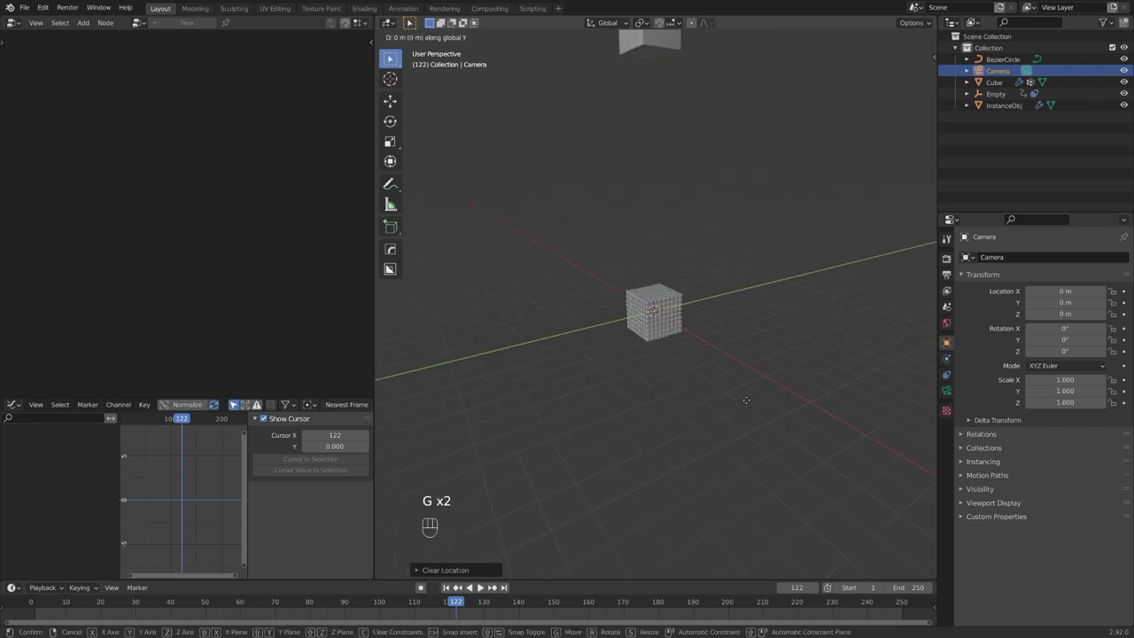
pyautogui.click(541, 444)
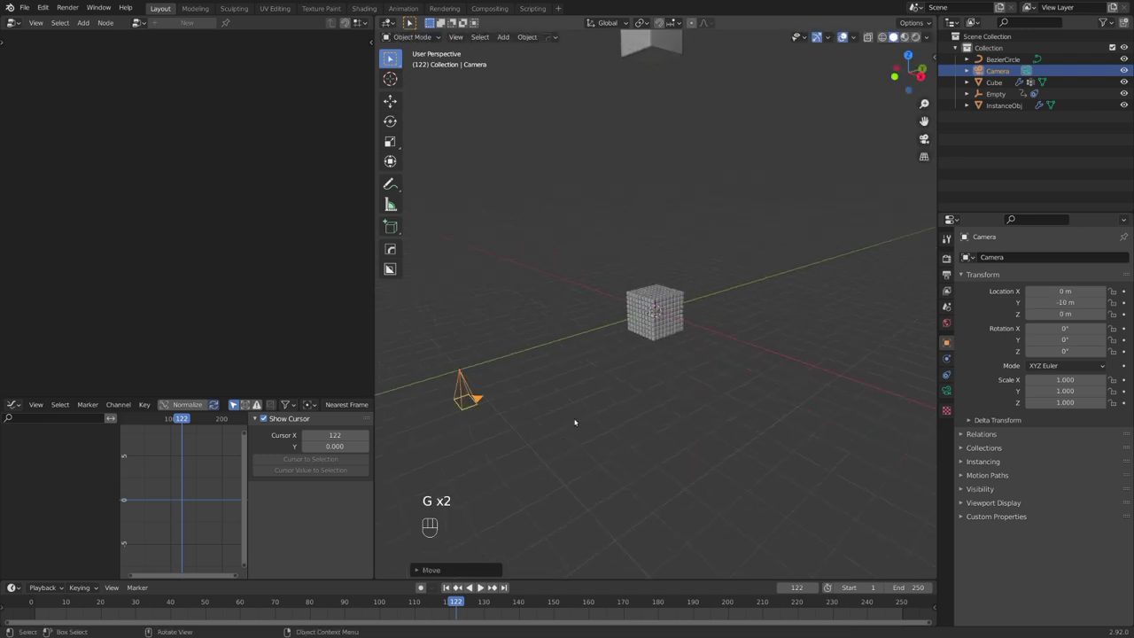
# Add a Plain Axes empty at the world origin and scale it up to about 3.48.
pyautogui.hotkey('shift', 'a')
pyautogui.moveTo(537, 349)
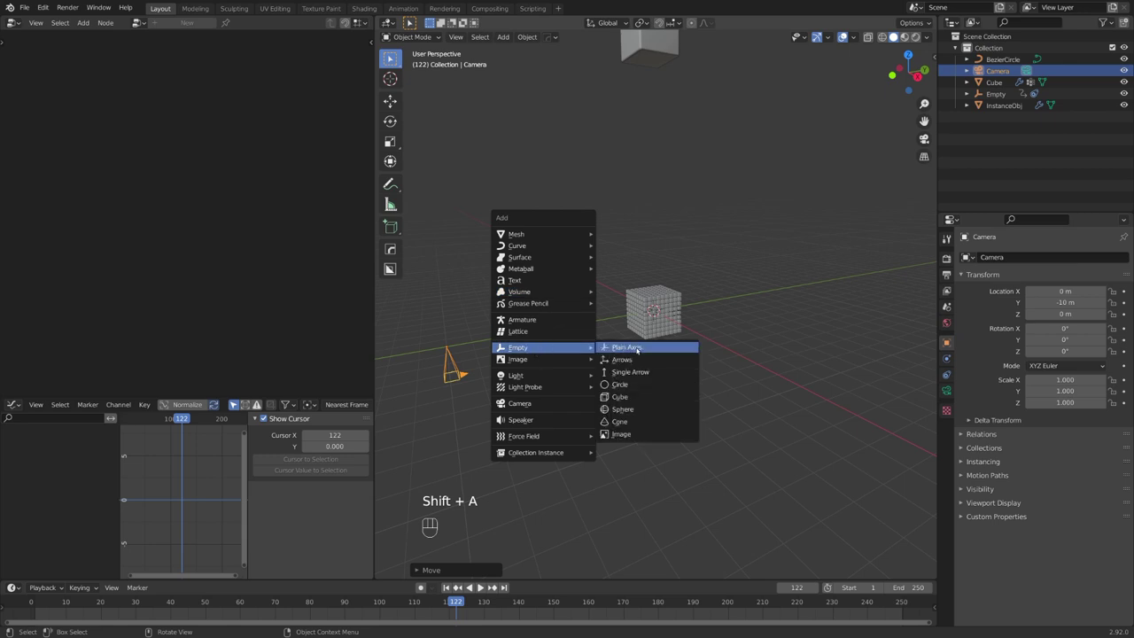
pyautogui.click(637, 349)
pyautogui.press('s')
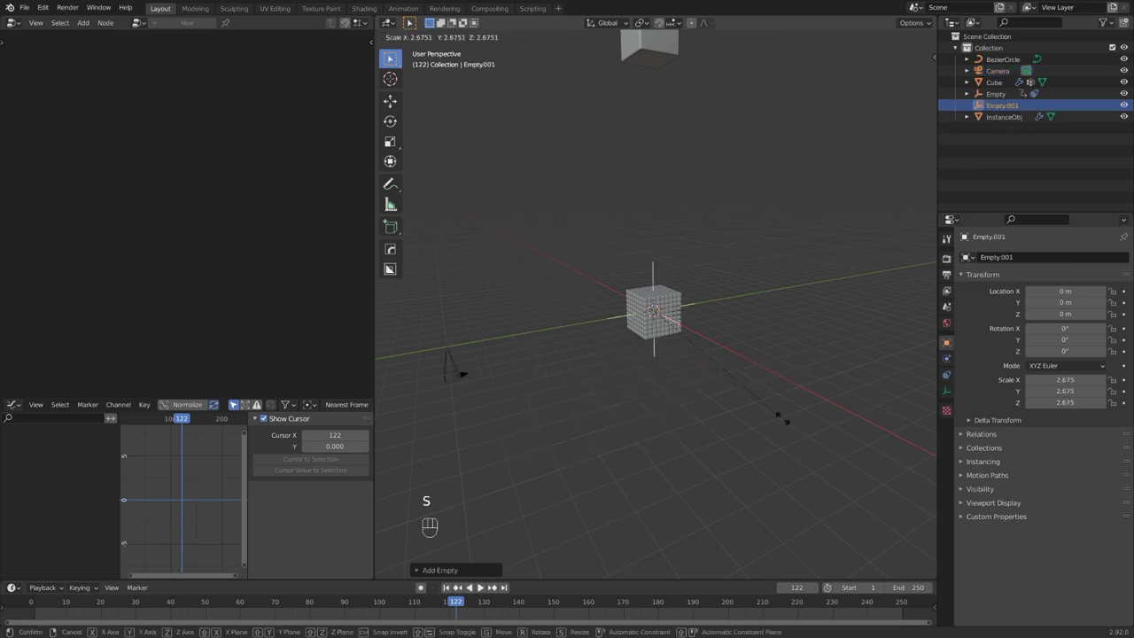
pyautogui.click(815, 449)
# Parent the camera to the new empty at the cube's centre using the Object option.
pyautogui.click(451, 365)
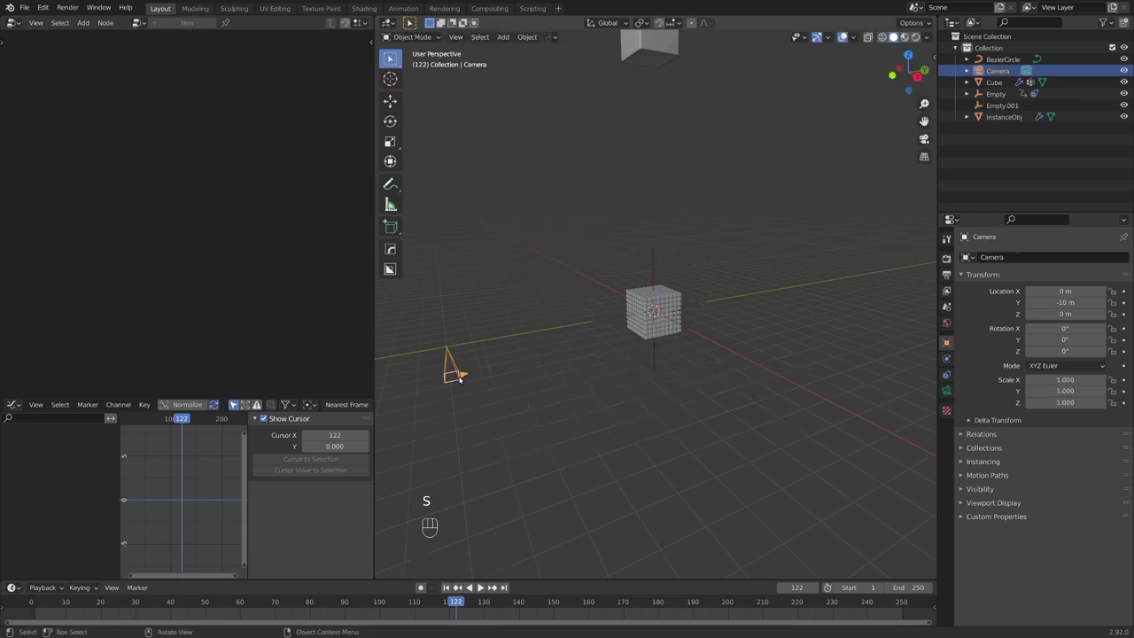
pyautogui.keyDown('shift'); pyautogui.click(656, 352); pyautogui.keyUp('shift')
pyautogui.hotkey('ctrl', 'p')
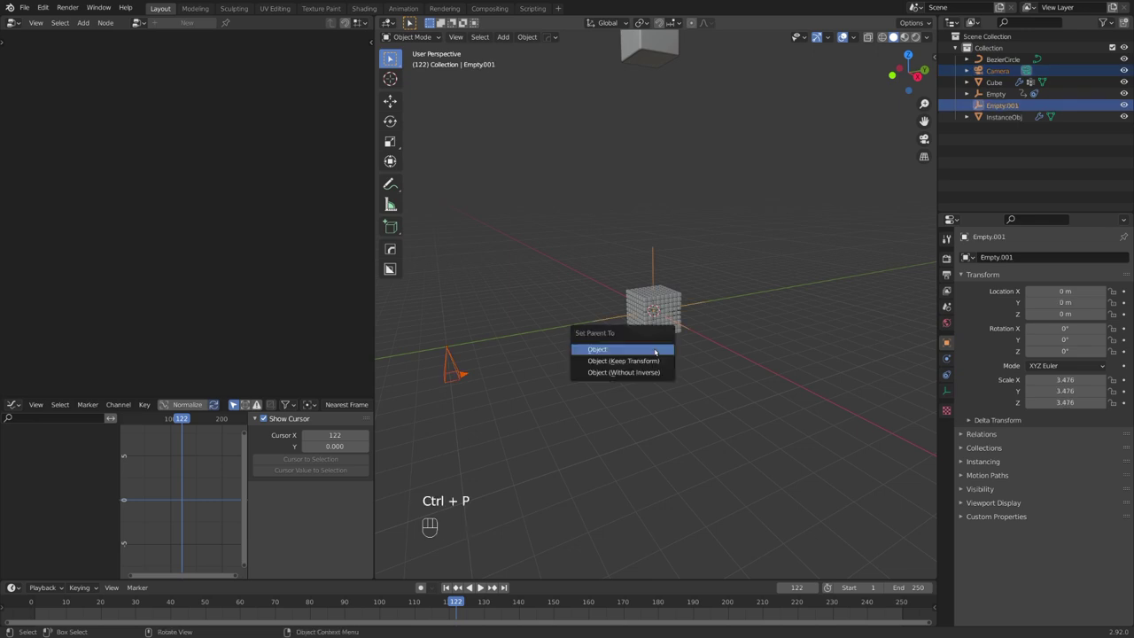
pyautogui.click(655, 353)
# Return to frame 1 and set the animation's end frame to 150.
pyautogui.hotkey('shift', 'Left')
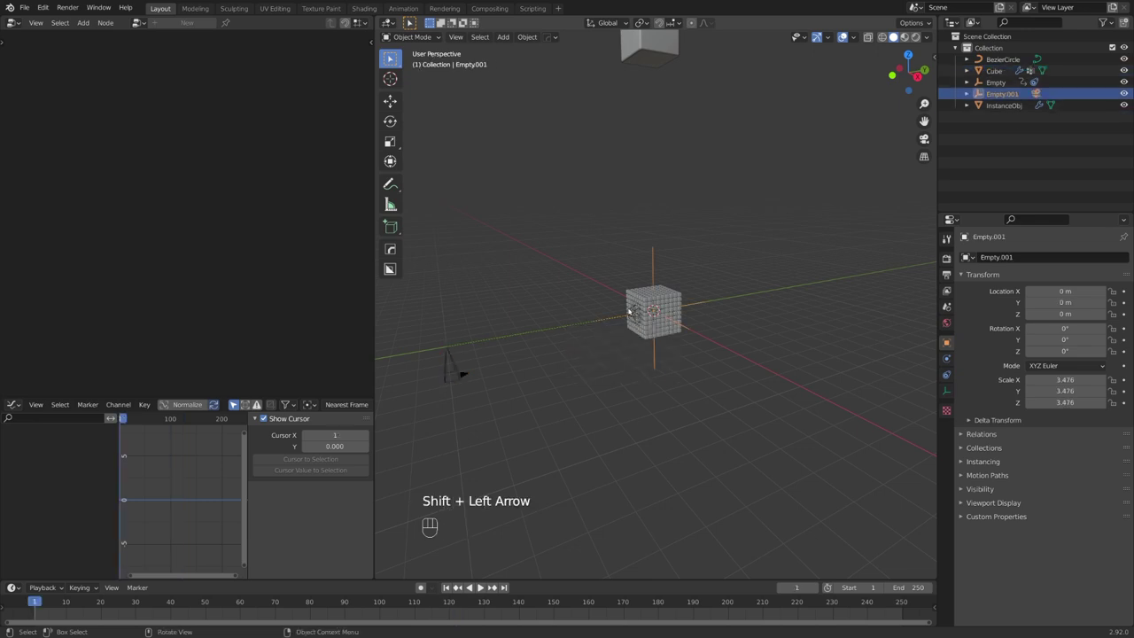
pyautogui.moveTo(629, 310); pyautogui.dragTo(646, 317, button='middle')
pyautogui.click(909, 588)
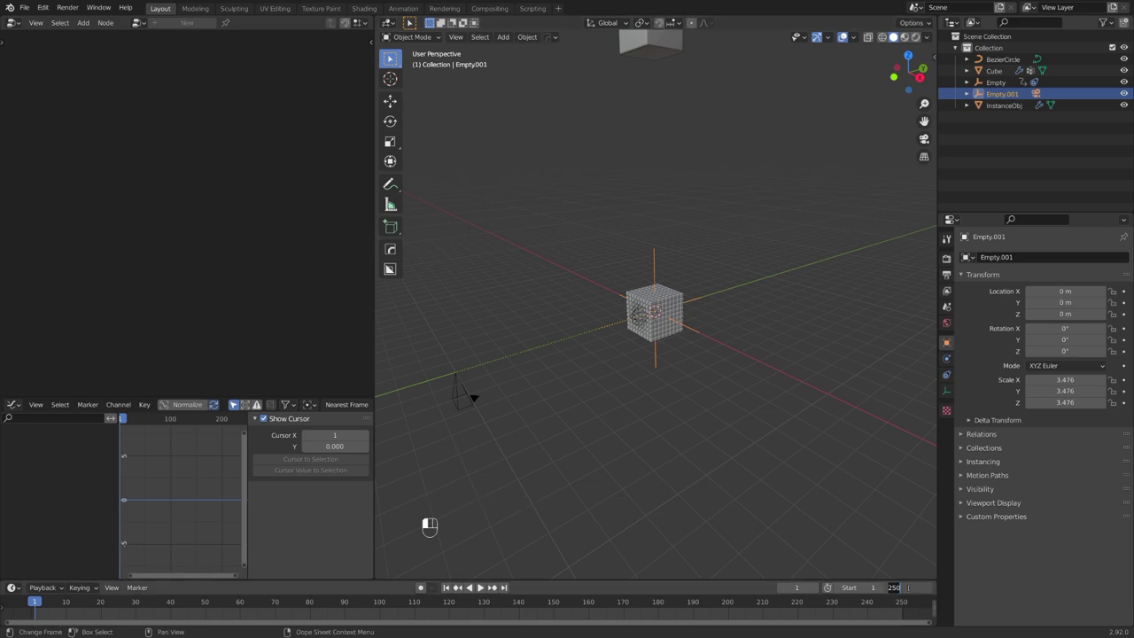
pyautogui.press('Return')
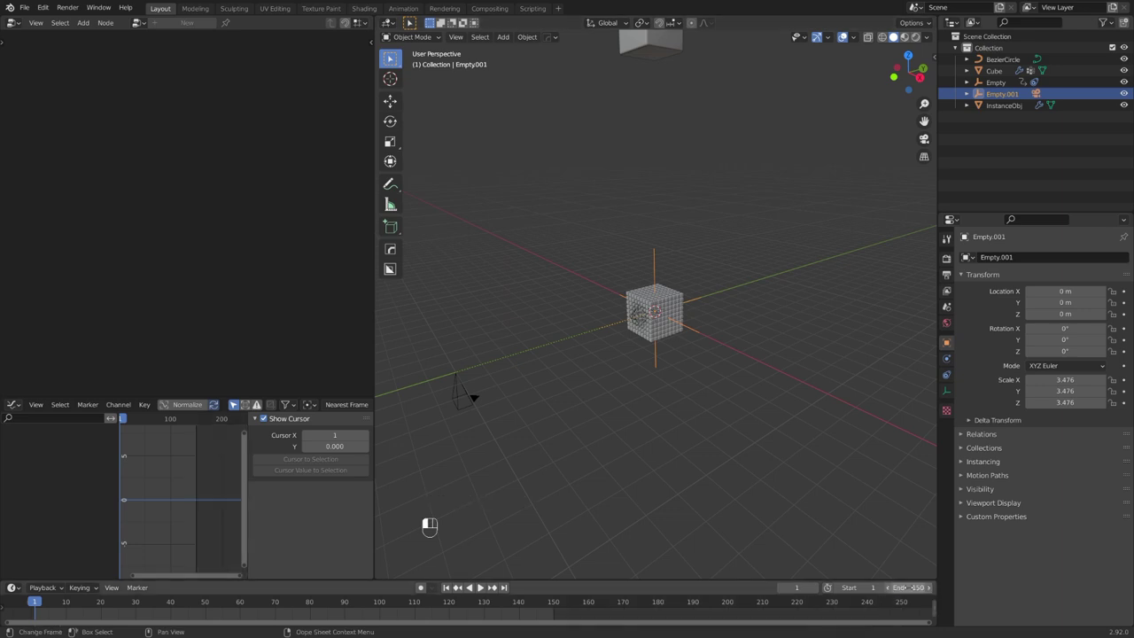
# Insert a rotation keyframe on the camera's parent empty at frame 1.
pyautogui.moveTo(841, 524); pyautogui.dragTo(724, 334, button='middle')
pyautogui.press('i')
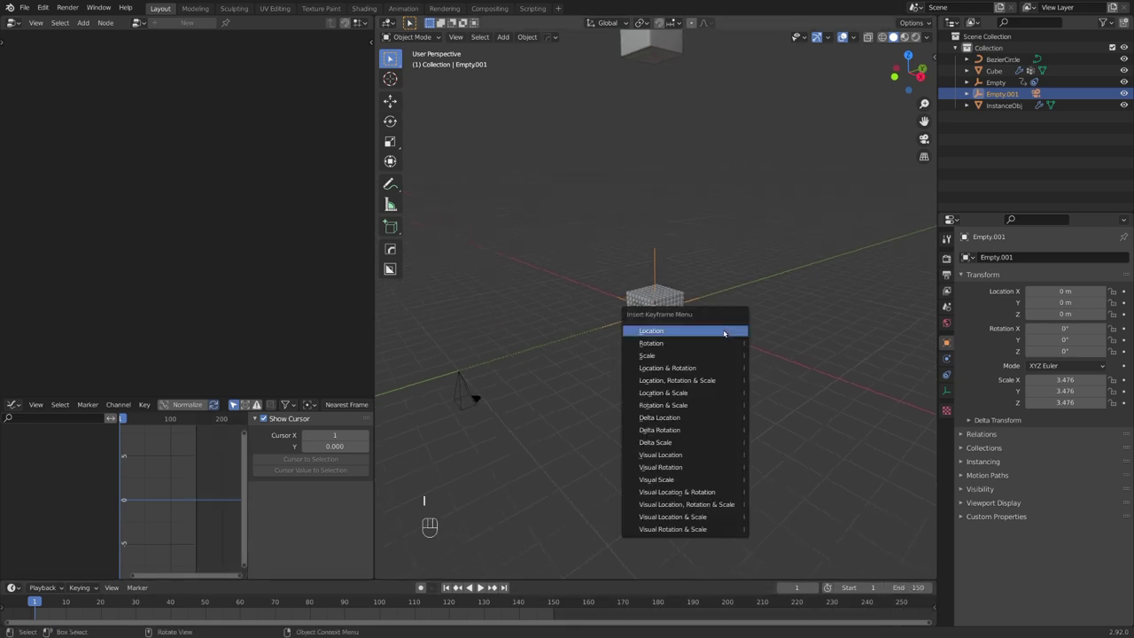
pyautogui.click(678, 348)
# Rotate the parent empty 360° around Z at frame 151 and keyframe its rotation.
pyautogui.hotkey('shift', 'Right')
pyautogui.press('Right')
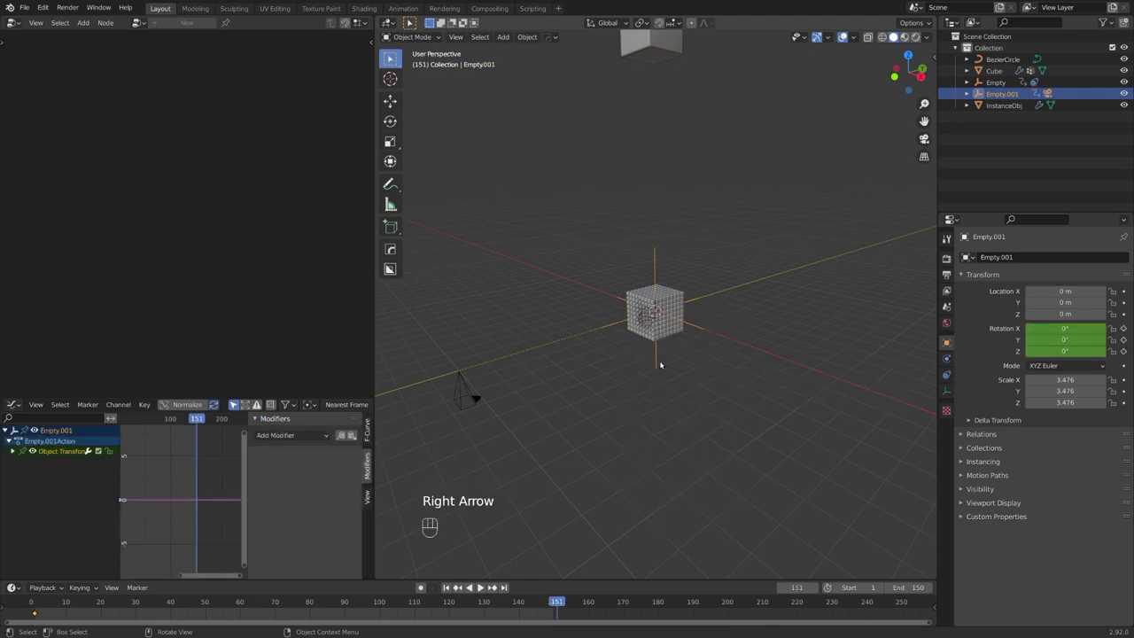
pyautogui.write('rz')
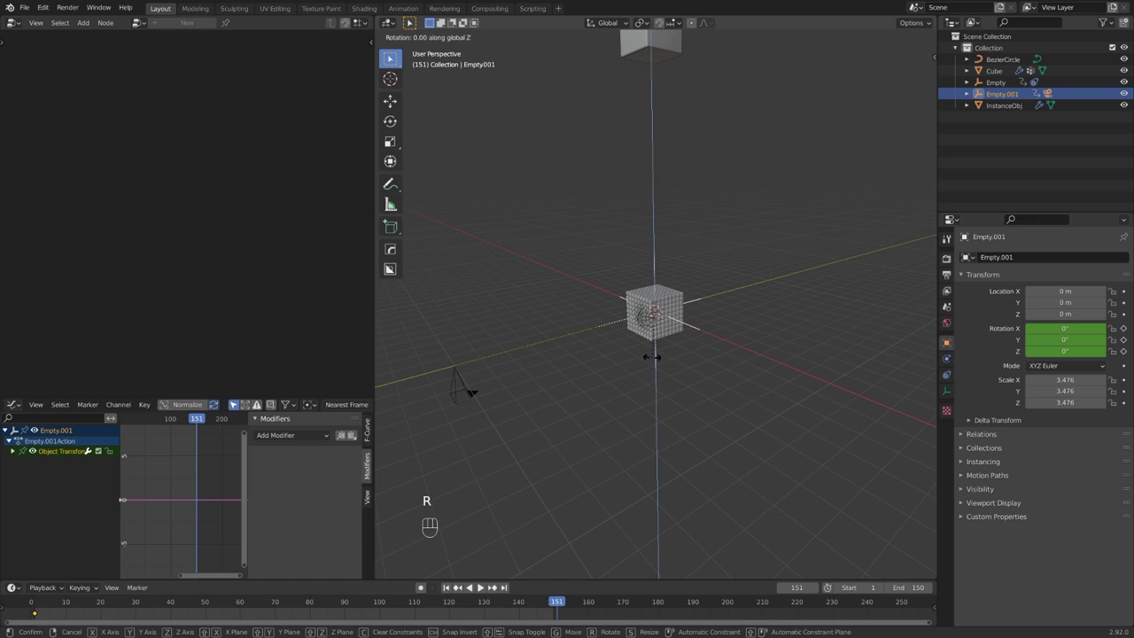
pyautogui.write('360')
pyautogui.press('Return')
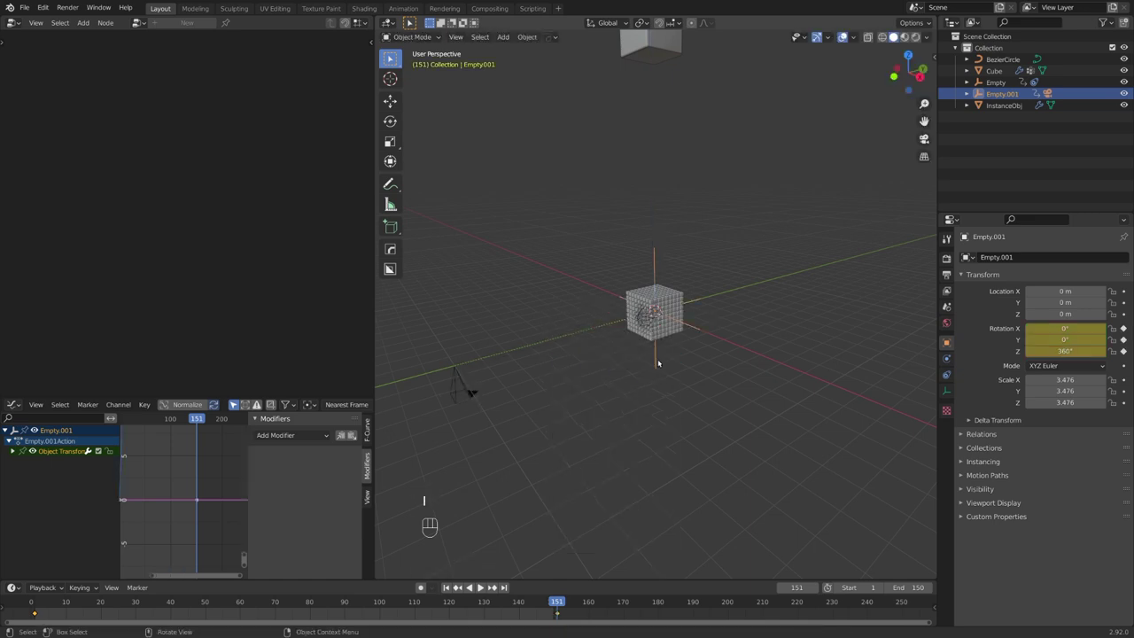
# Set the empty's rotation keyframes to Linear interpolation and briefly play the animation from frame 1.
pyautogui.press('t')
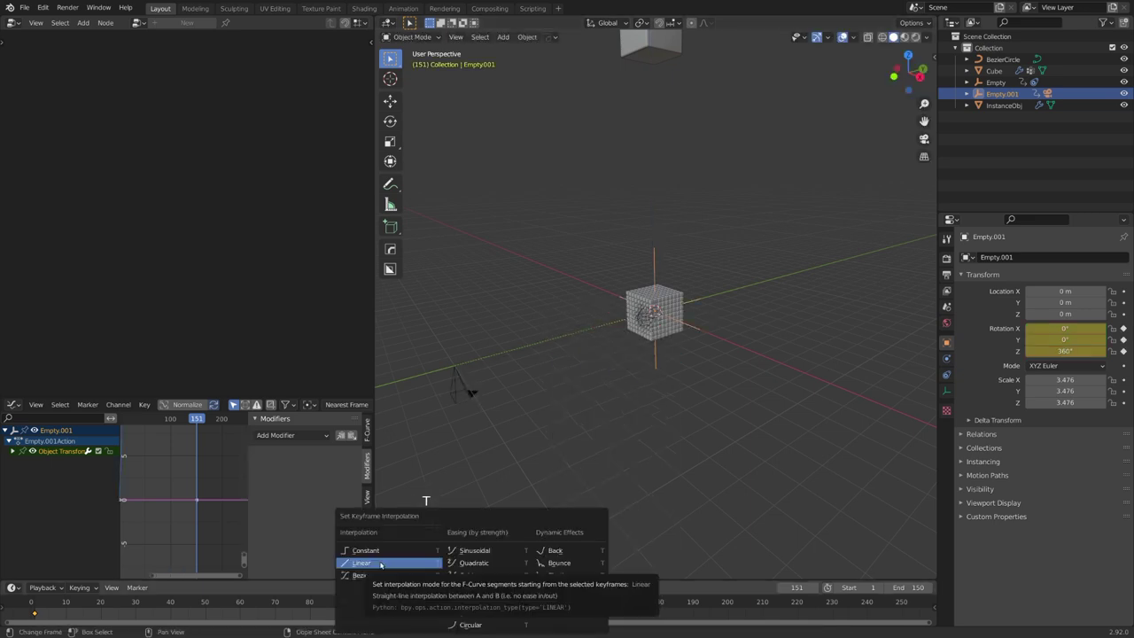
pyautogui.click(372, 563)
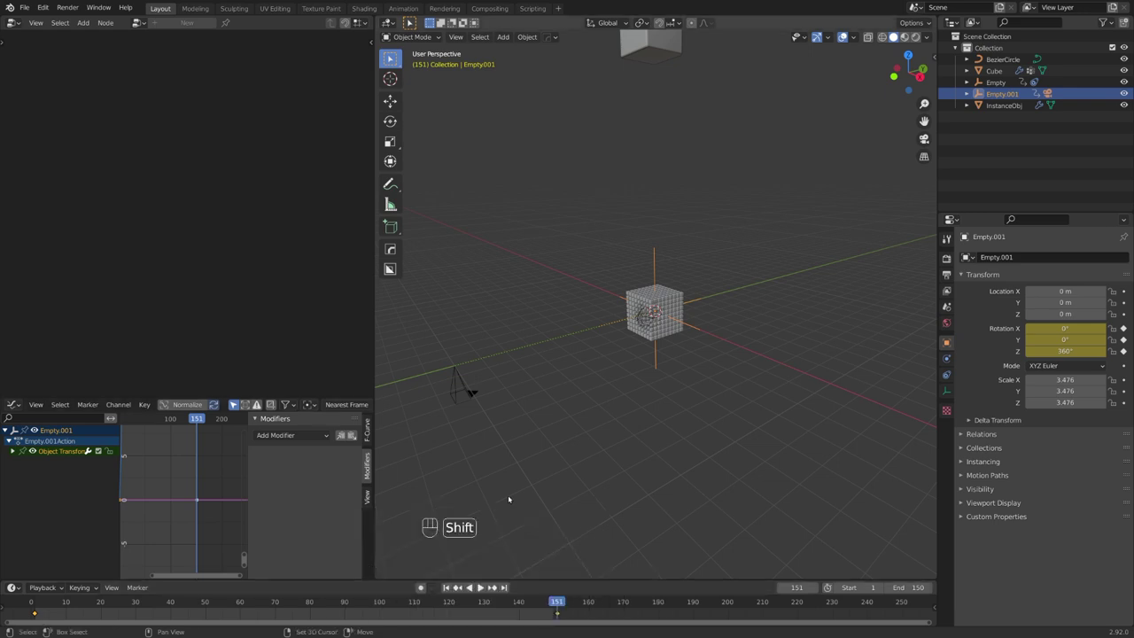
pyautogui.hotkey('shift', 'Left')
pyautogui.press('space')
pyautogui.press('space')
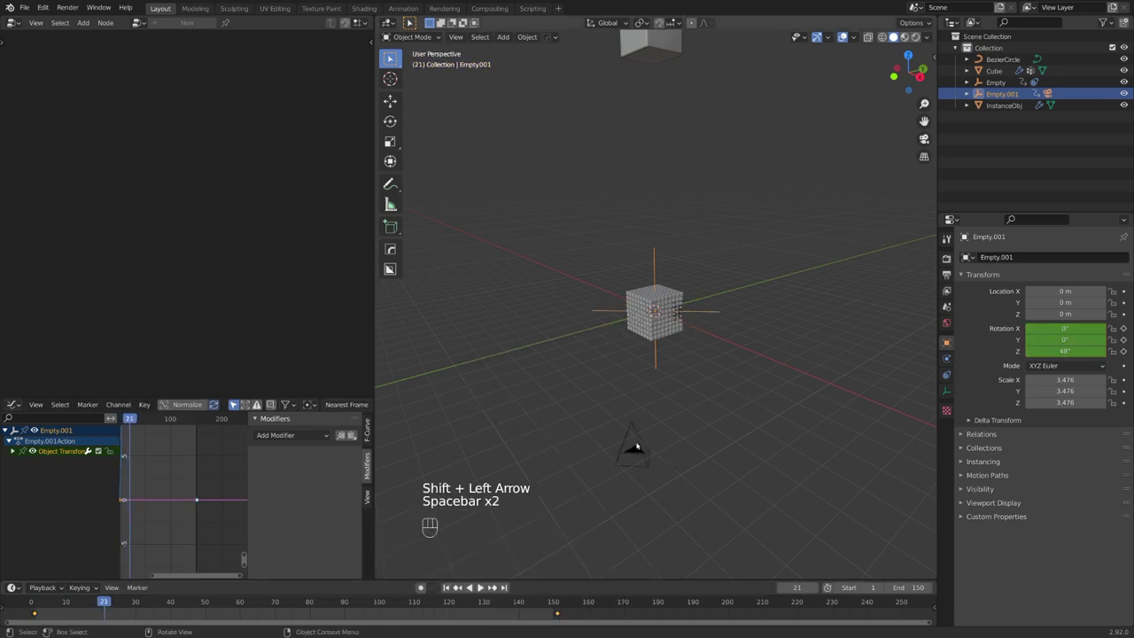
# Rotate the camera 90° around its local X axis.
pyautogui.click(635, 447)
pyautogui.press('r')
pyautogui.press('x')
pyautogui.press('x')
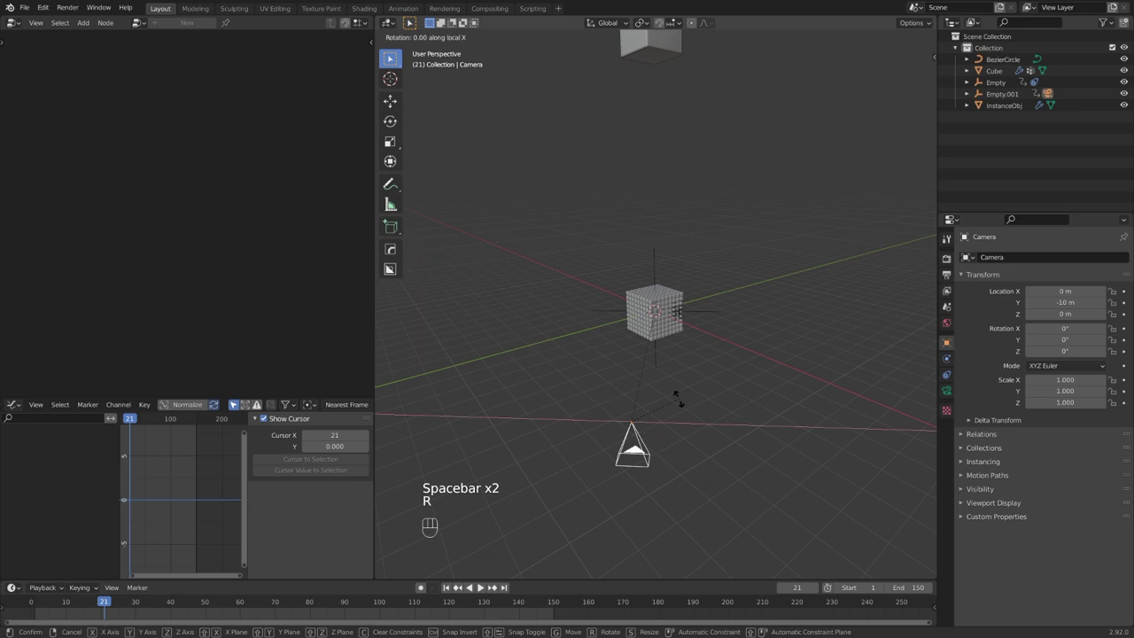
pyautogui.write('90')
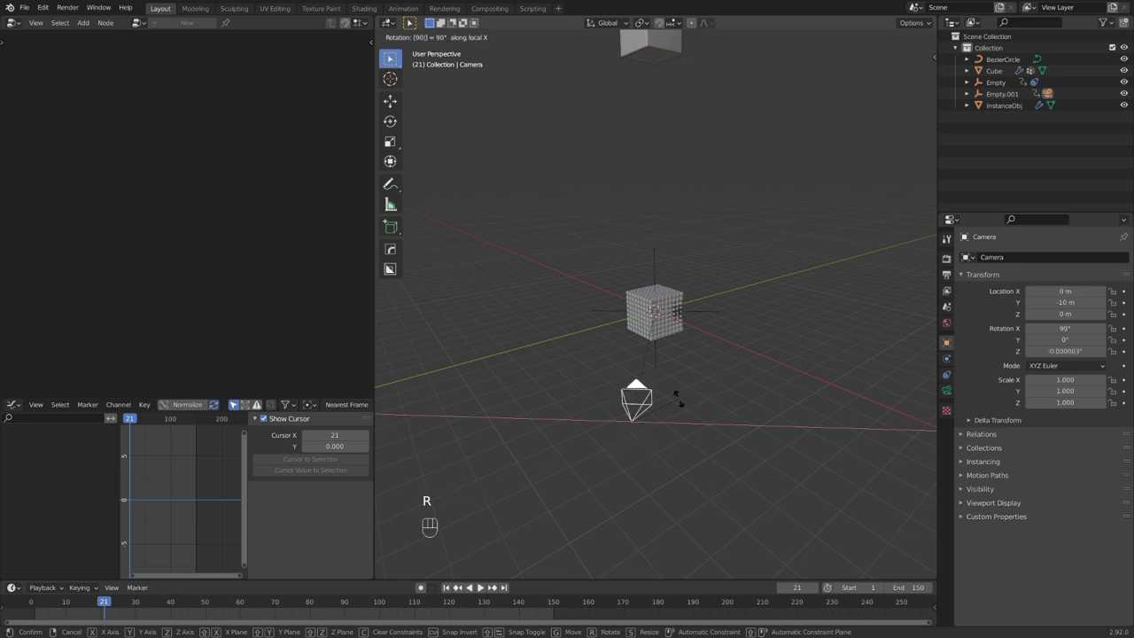
pyautogui.press('Return')
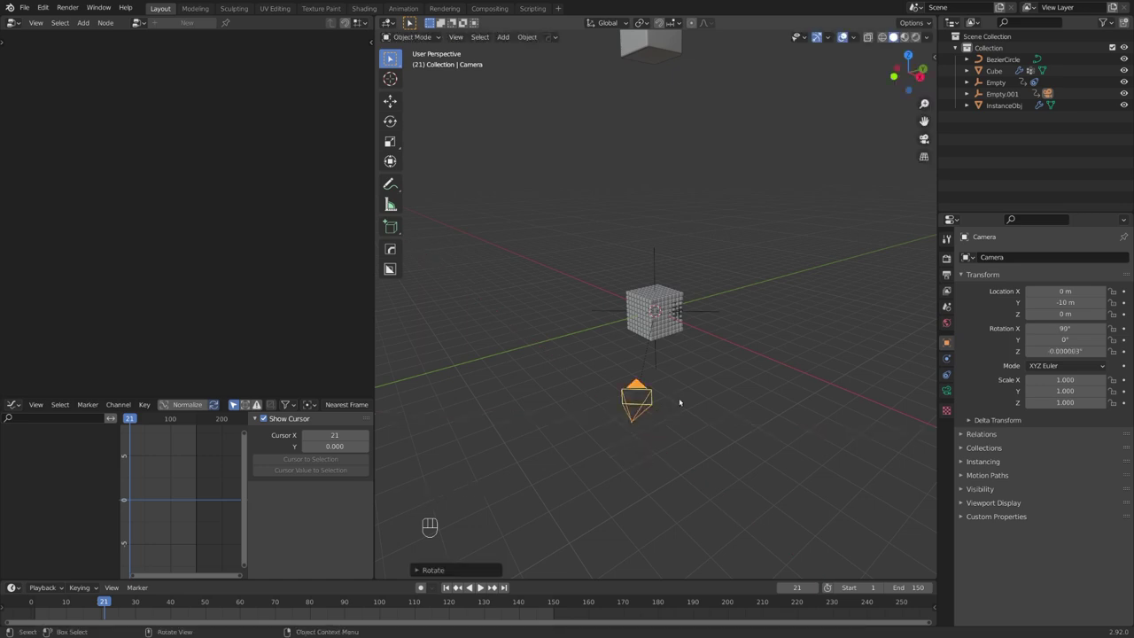
# Add a Track To constraint to the camera at frame 1 with Empty.001 as the target.
pyautogui.hotkey('shift', 'Left')
pyautogui.click(946, 374)
pyautogui.click(1043, 256)
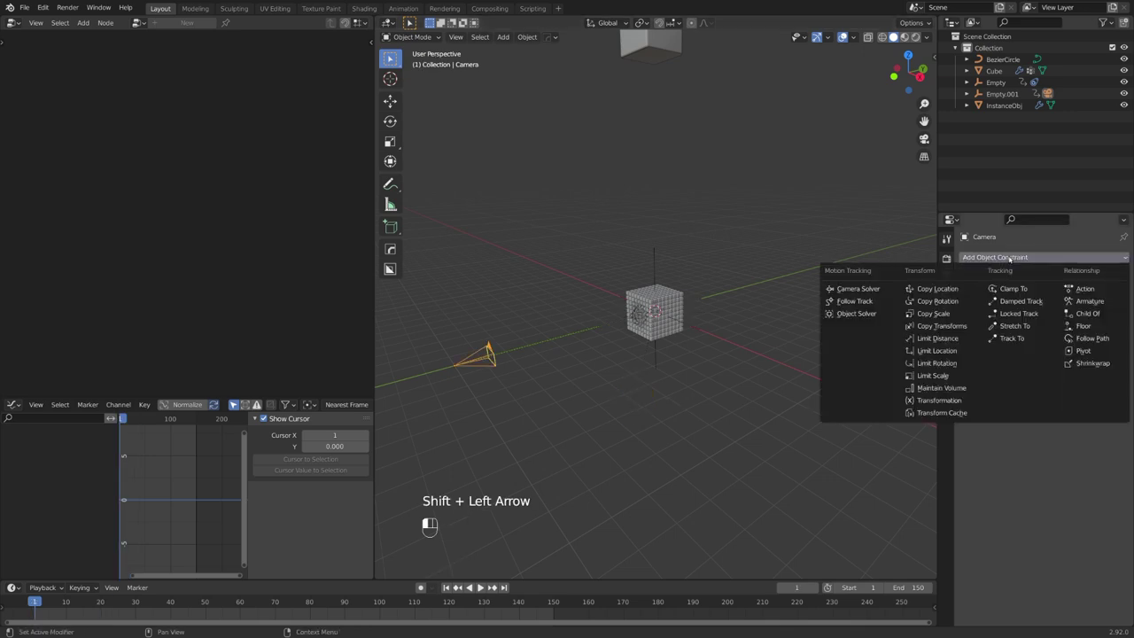
pyautogui.click(1012, 338)
pyautogui.click(1108, 293)
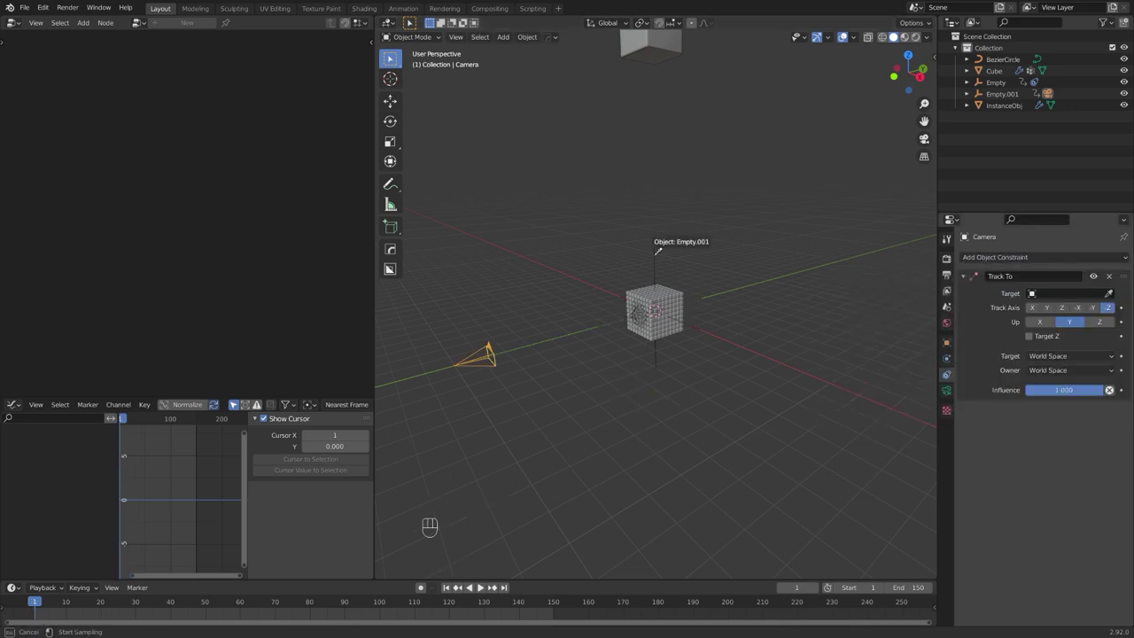
pyautogui.click(657, 251)
# Raise the camera about 5.1 m along Z, and raise it about 1 m more while looking through it.
pyautogui.press('g')
pyautogui.press('z')
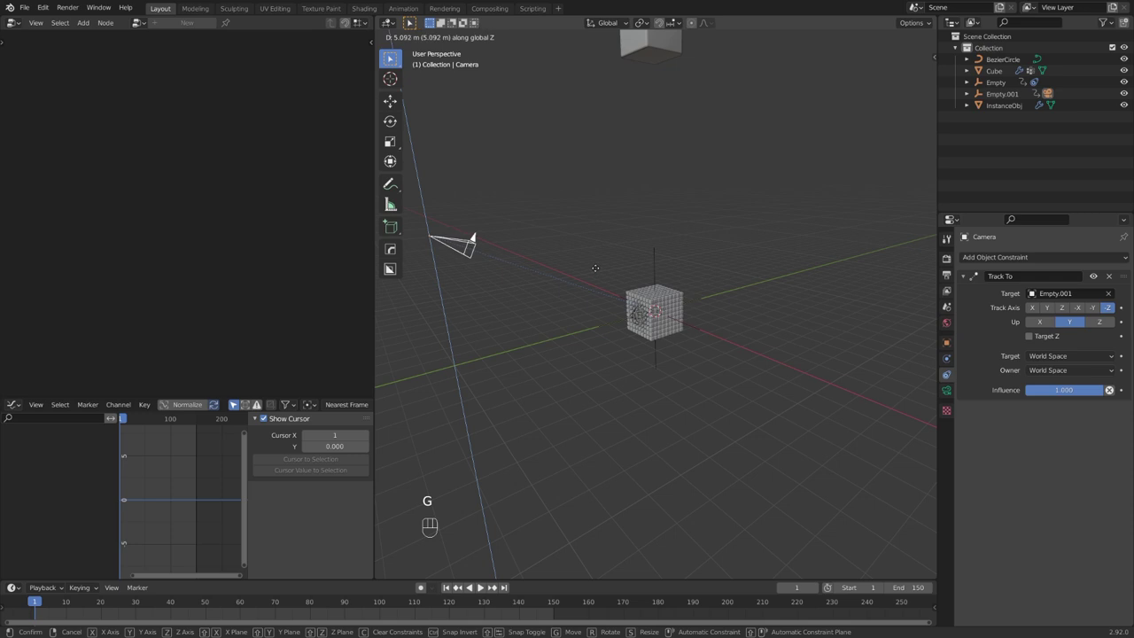
pyautogui.click(596, 268)
pyautogui.press('KP_0')
pyautogui.press('g')
pyautogui.press('z')
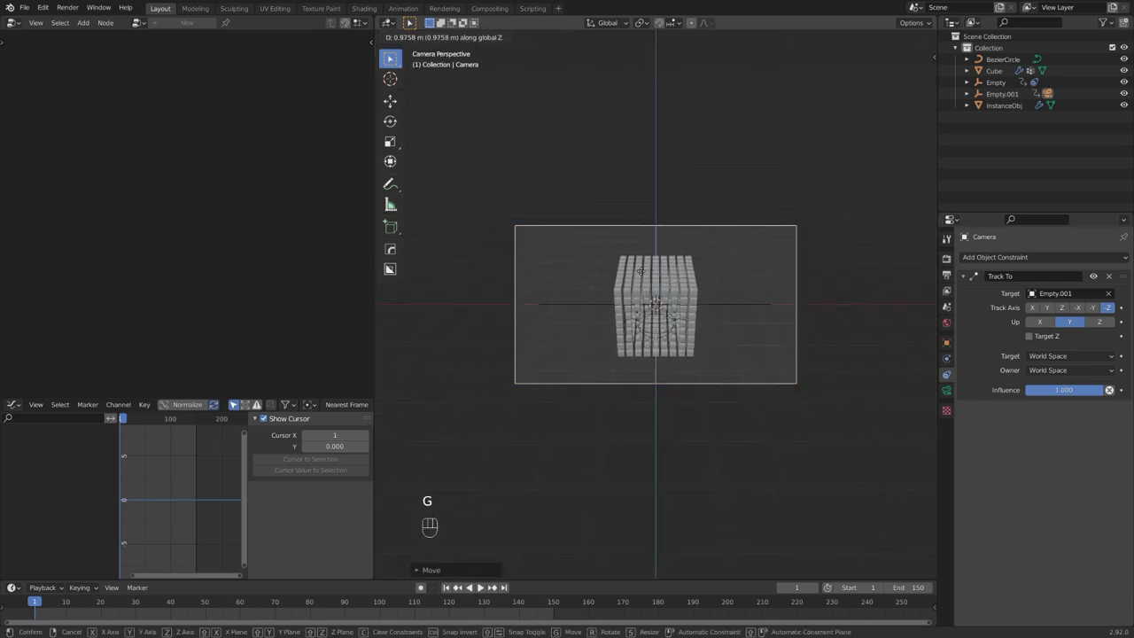
pyautogui.click(641, 269)
# Set the render resolution to 1024 by 1024 pixels.
pyautogui.click(946, 274)
pyautogui.moveTo(1078, 271); pyautogui.dragTo(1078, 282)
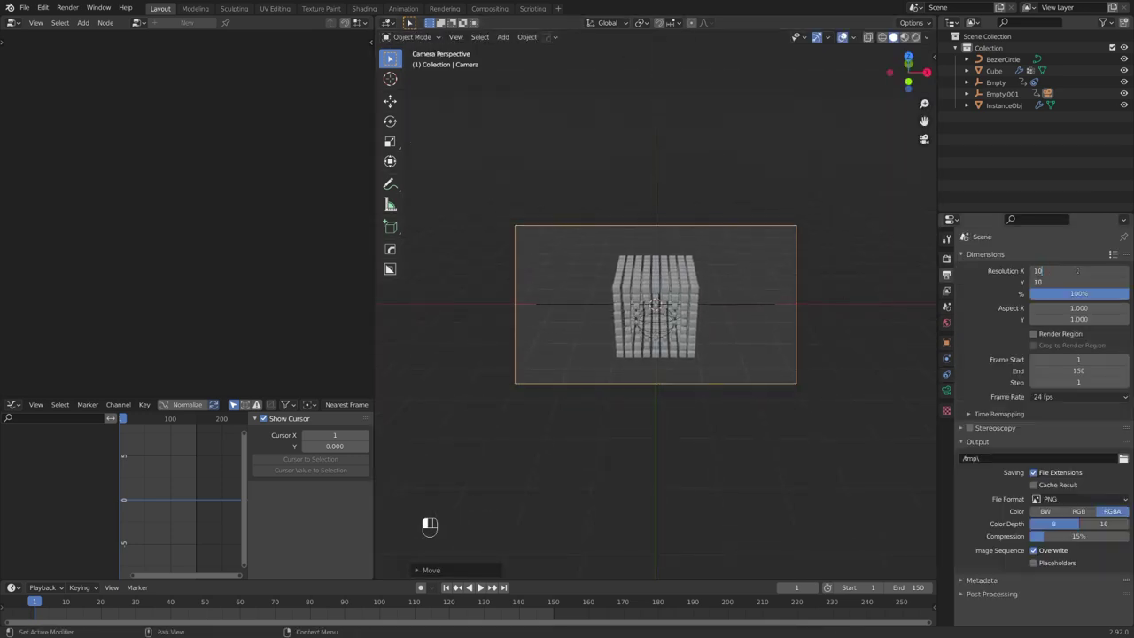
pyautogui.write('1024')
pyautogui.press('Return')
# Set the camera's focal length to about 94.4 mm and play back the framed animation.
pyautogui.click(946, 390)
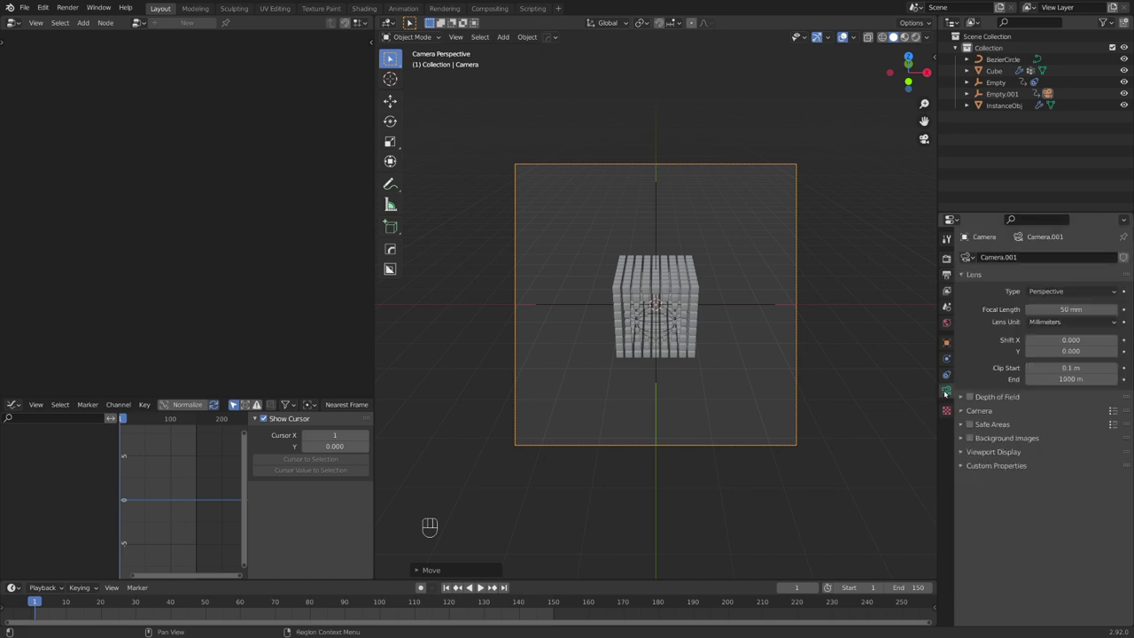
pyautogui.hotkey('shift', 'space')
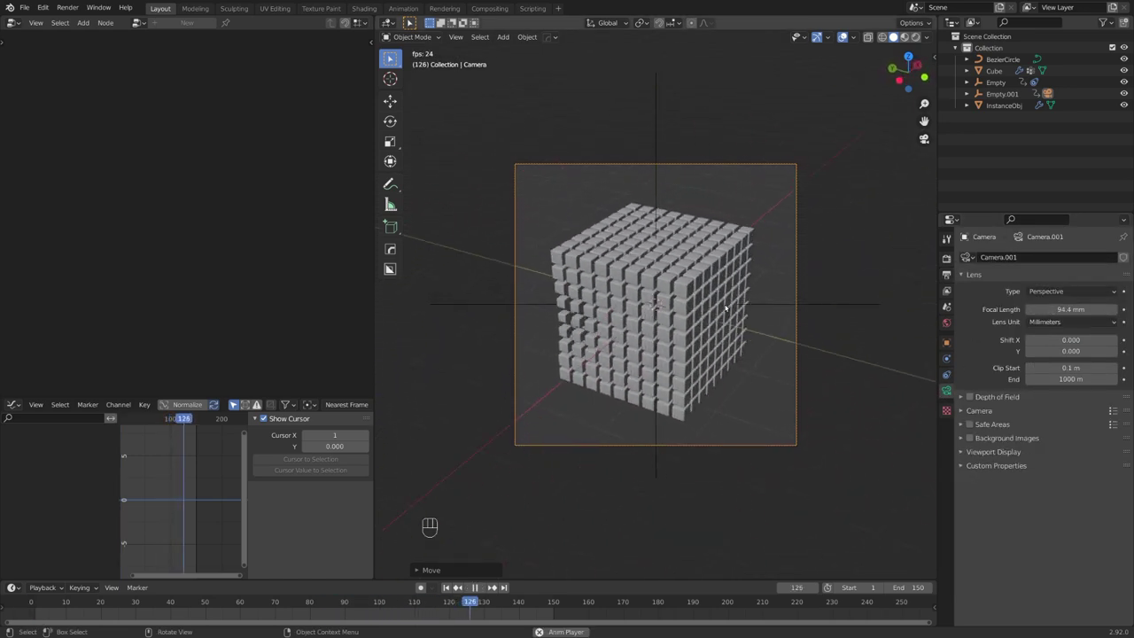
pyautogui.press('space')
pyautogui.hotkey('shift', 'Left')
# Switch the render engine to Cycles and set its device to GPU Compute.
pyautogui.click(946, 259)
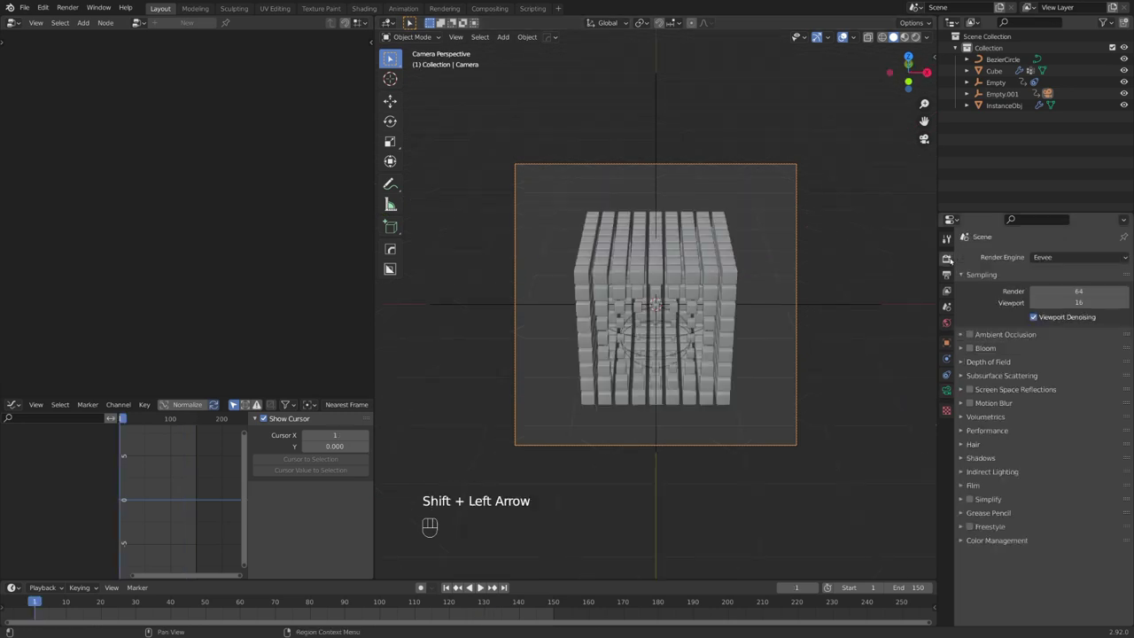
pyautogui.click(1059, 259)
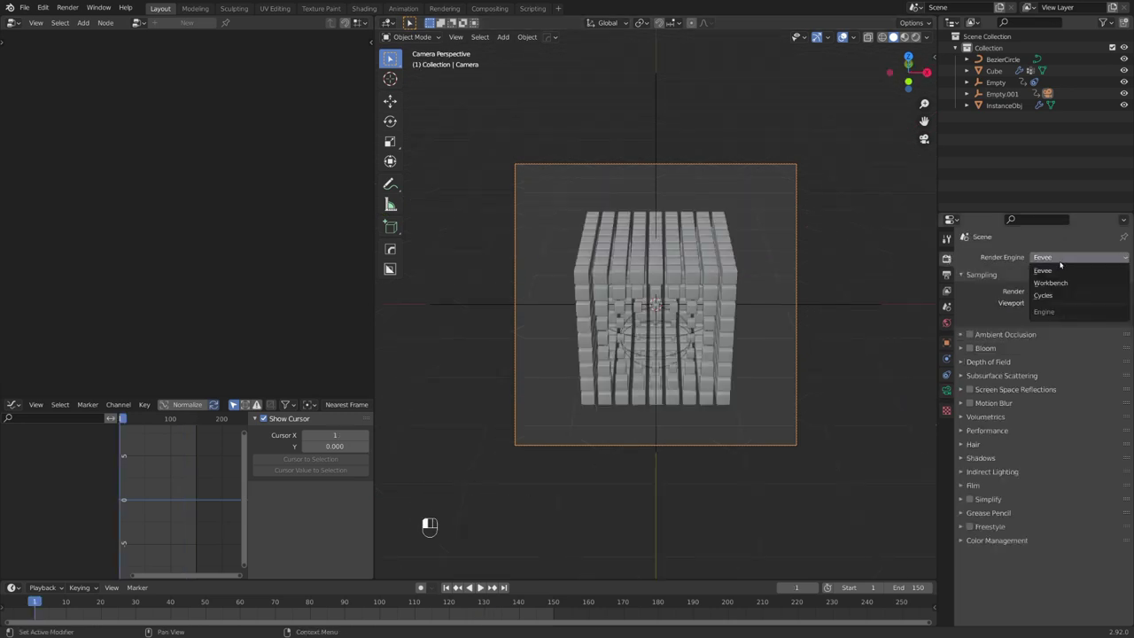
pyautogui.click(1061, 299)
pyautogui.click(1059, 285)
pyautogui.click(1057, 311)
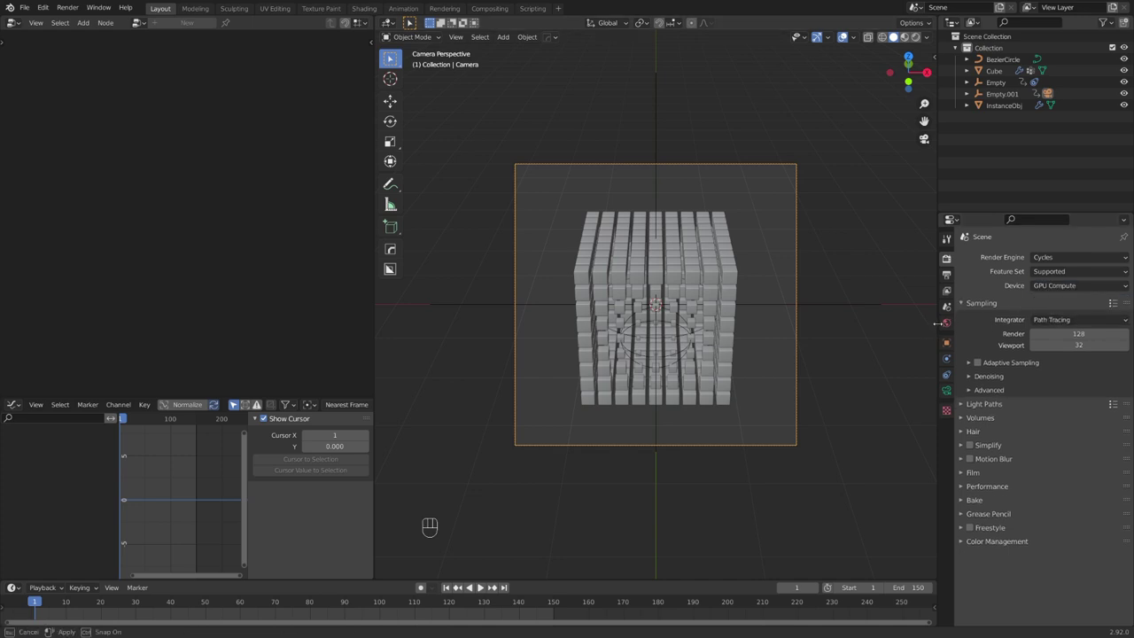
# Darken the world background colour to nearly black.
pyautogui.click(947, 323)
pyautogui.click(1072, 325)
pyautogui.moveTo(1107, 235); pyautogui.dragTo(1107, 241)
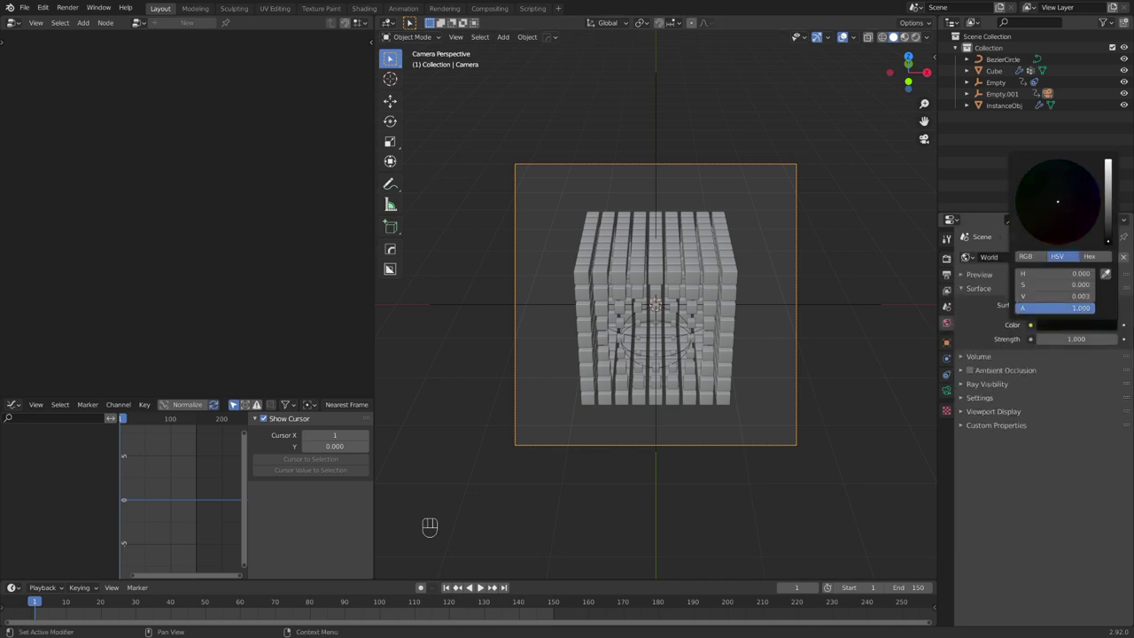
# Add an area light and move it from the origin along Z and beside the instanced cube.
pyautogui.hotkey('shift', 'a')
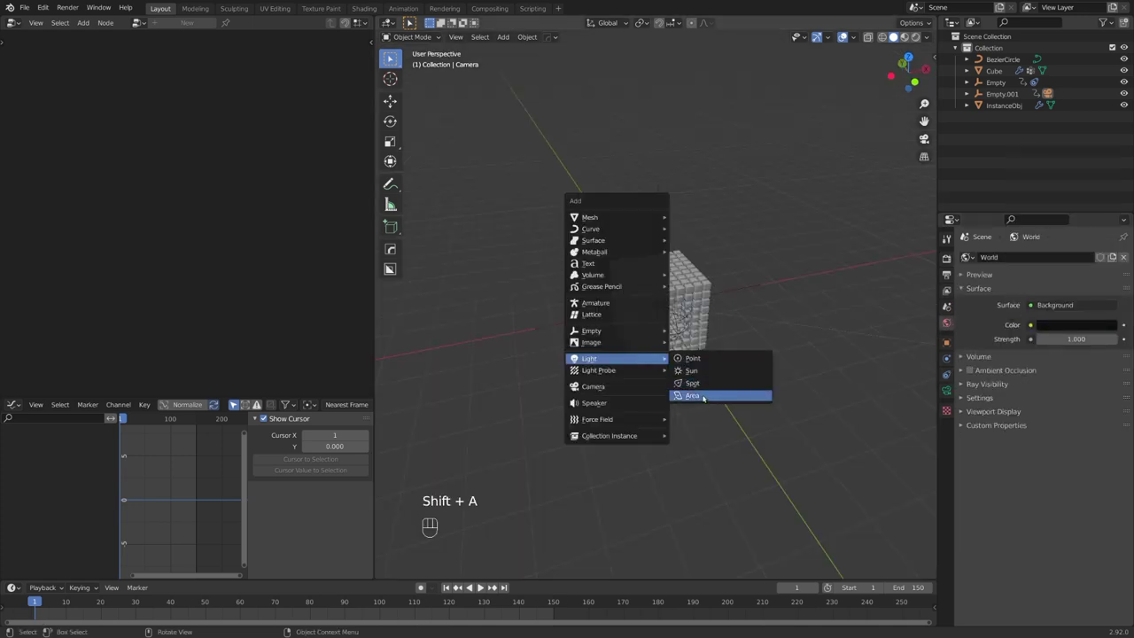
pyautogui.click(703, 399)
pyautogui.scroll(-3, 683, 367)
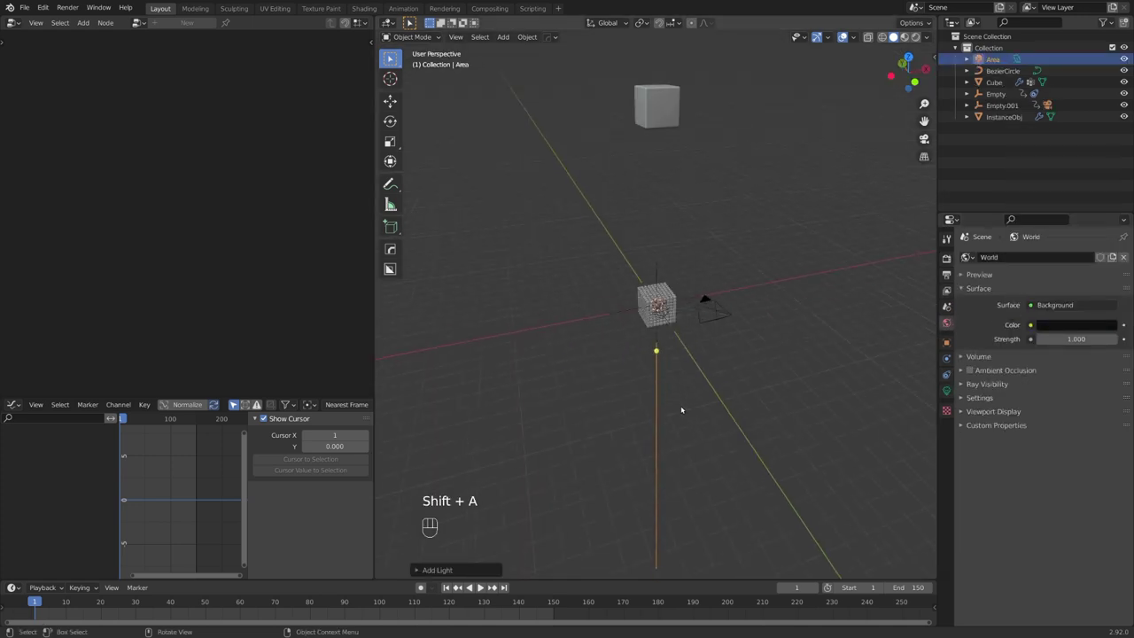
pyautogui.press('g')
pyautogui.press('z')
pyautogui.moveTo(719, 298); pyautogui.dragTo(576, 345, button='middle')
pyautogui.press('g')
pyautogui.click(664, 313)
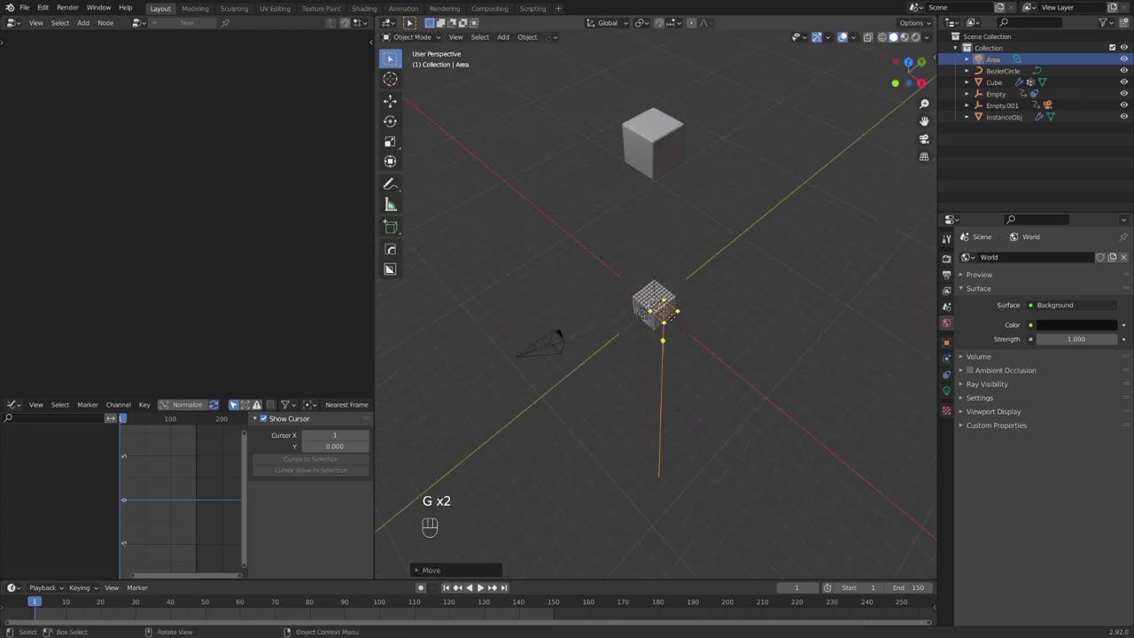
# Freely rotate the area light to change its aim and enlarge it to about 8.4 m.
pyautogui.press('r')
pyautogui.press('r')
pyautogui.click(727, 372)
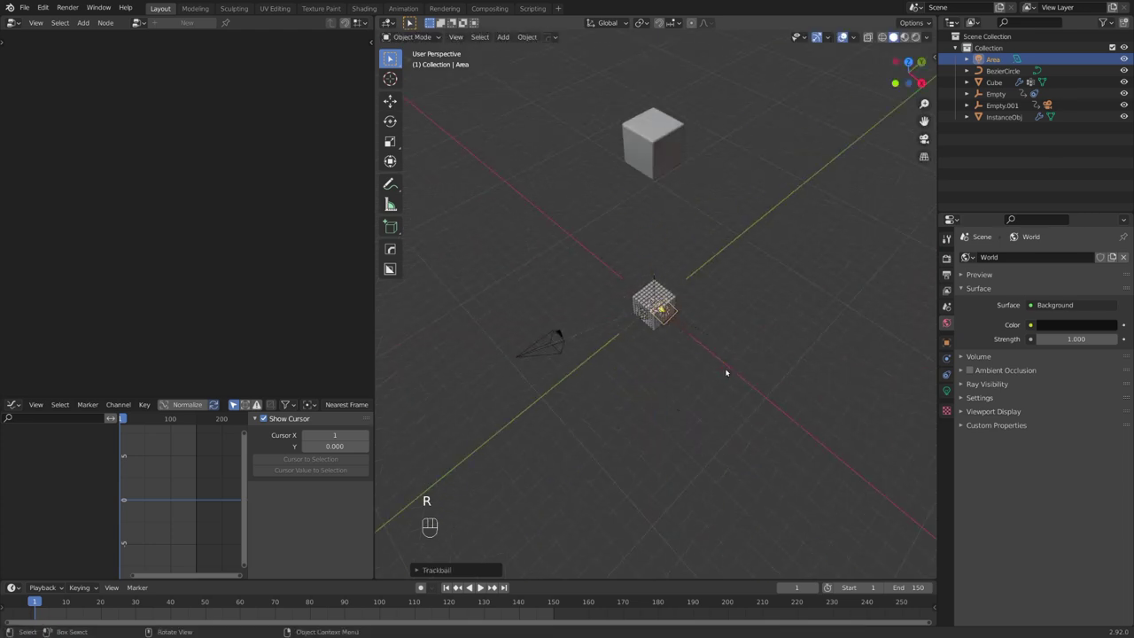
pyautogui.moveTo(663, 324); pyautogui.dragTo(768, 529)
pyautogui.click(769, 529)
# Set the area light's power to 1500 W.
pyautogui.click(946, 390)
pyautogui.click(1052, 331)
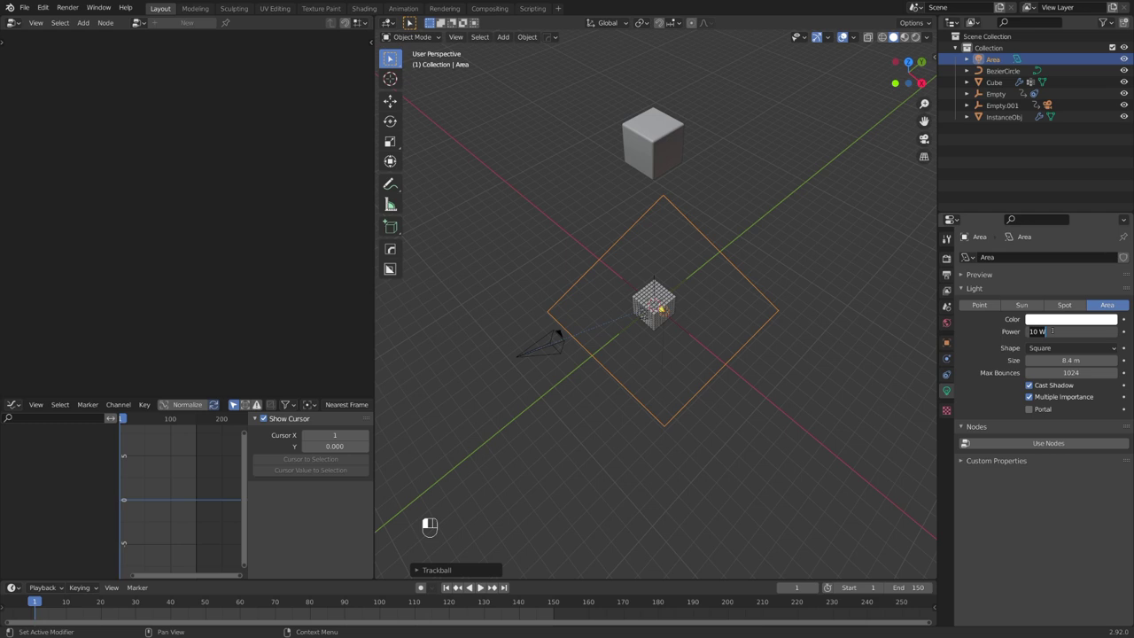
pyautogui.write('5000')
pyautogui.press('Return')
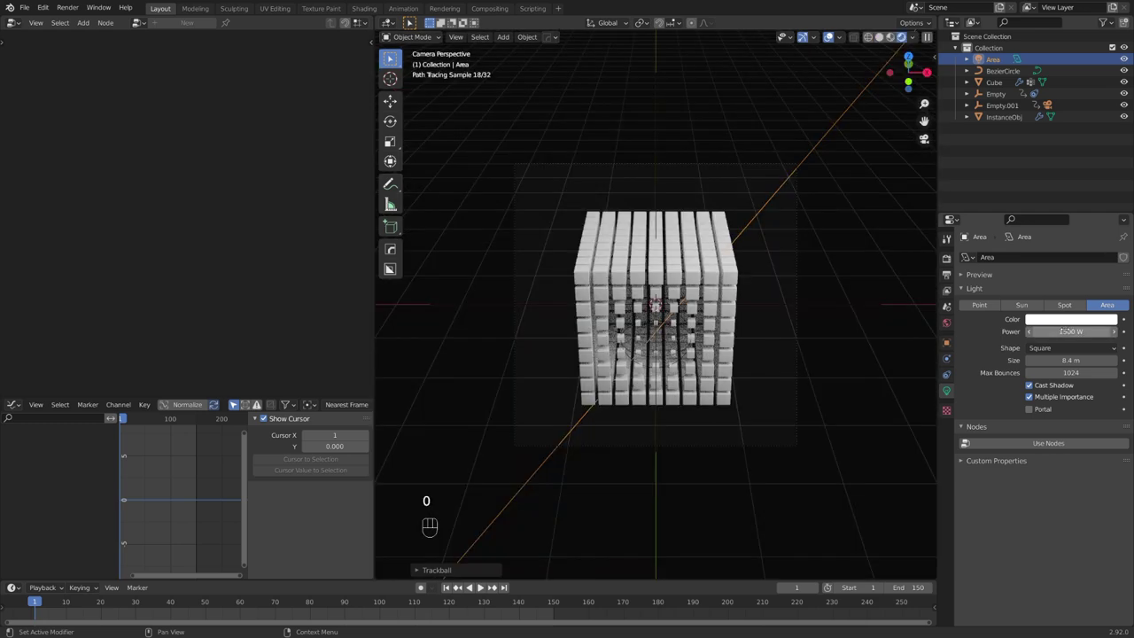
# Play the rendered camera view up to frame 15 and hide the viewport overlays and gizmos for a clean preview.
pyautogui.press('space')
pyautogui.press('space')
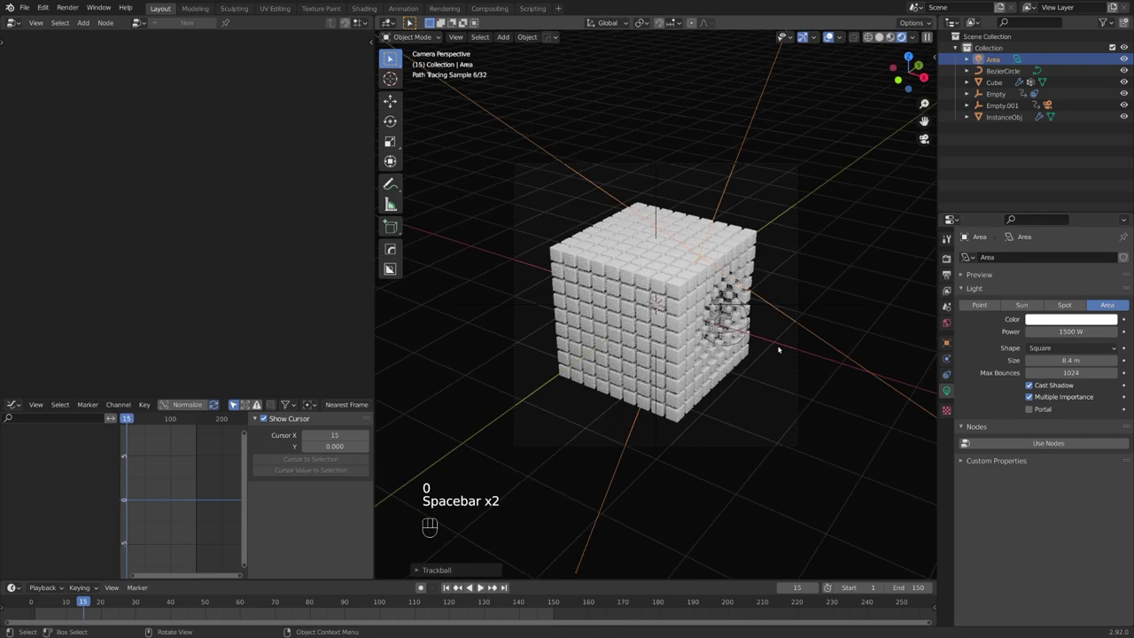
pyautogui.click(829, 36)
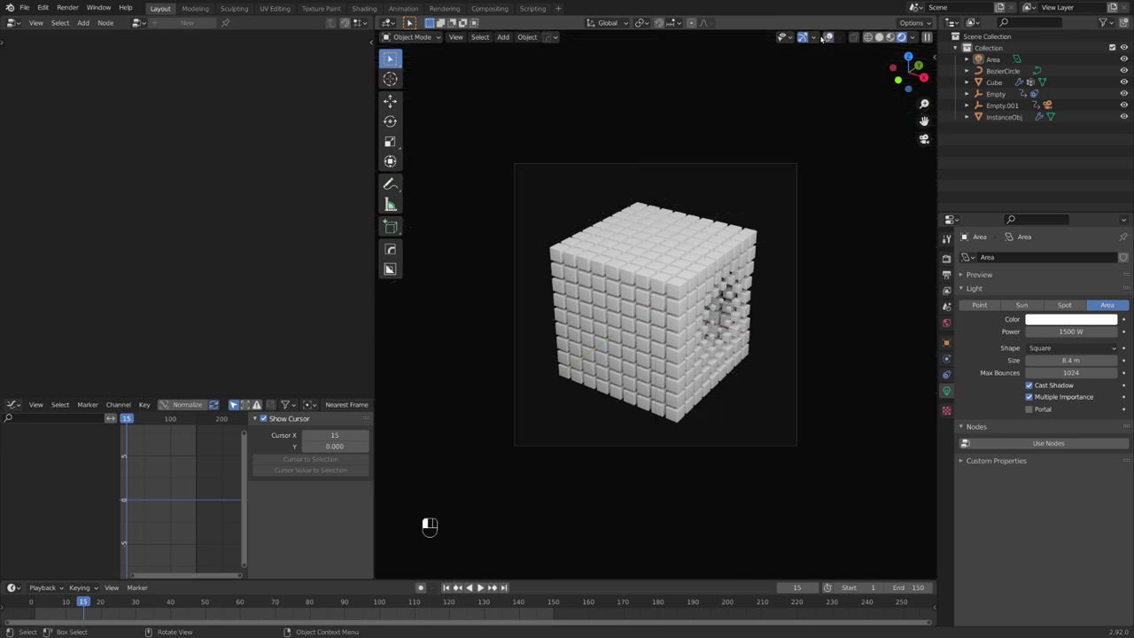
pyautogui.click(802, 36)
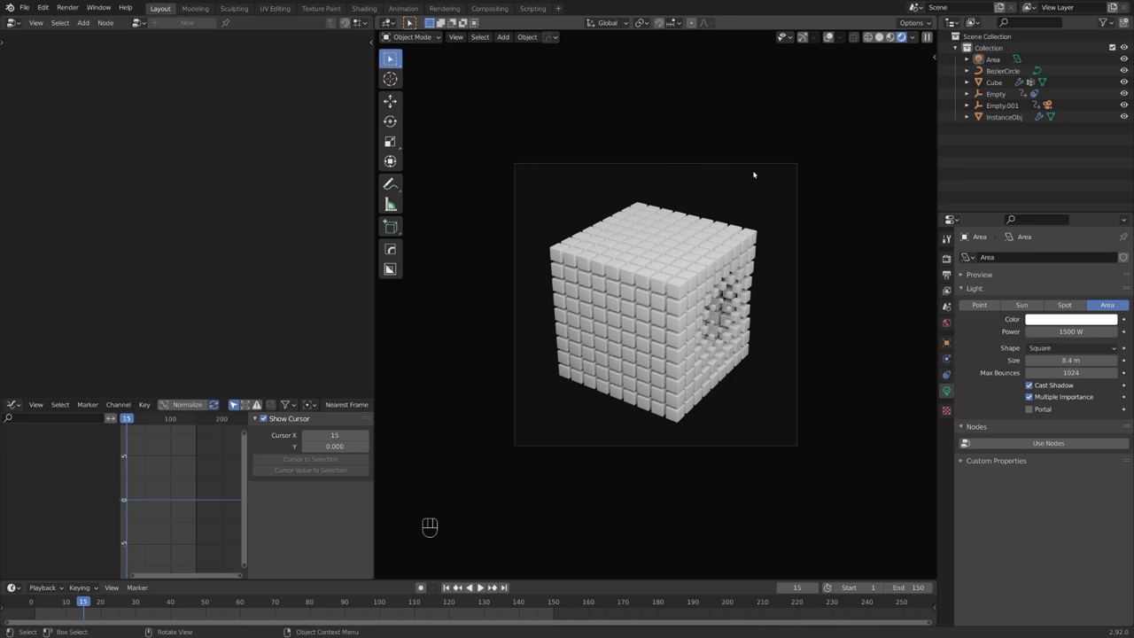
pyautogui.scroll(2, 754, 175)
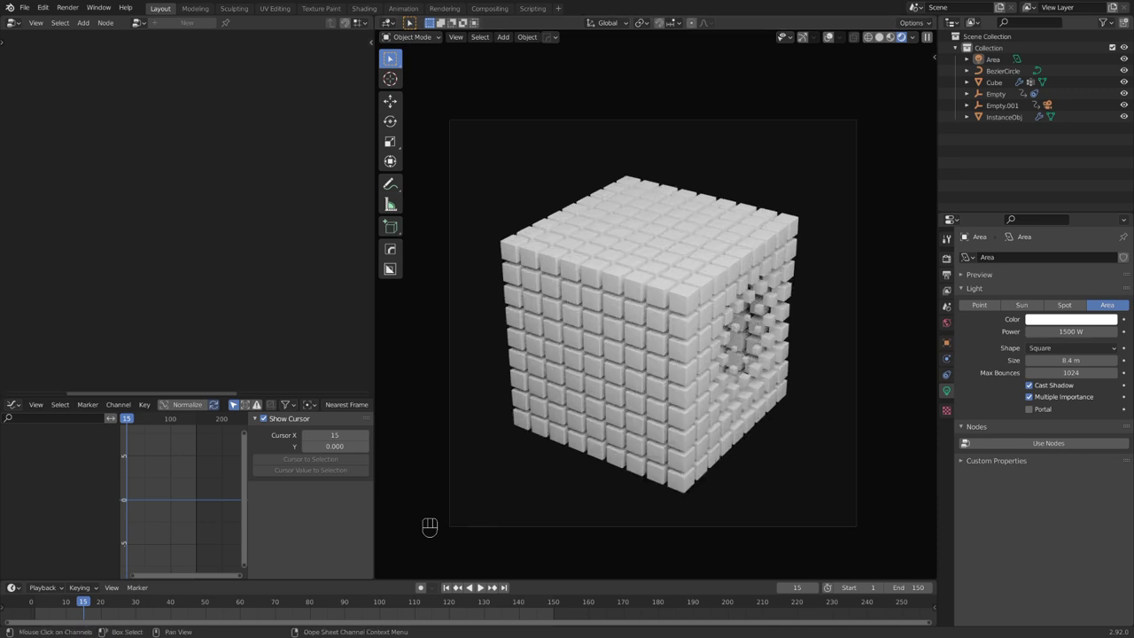